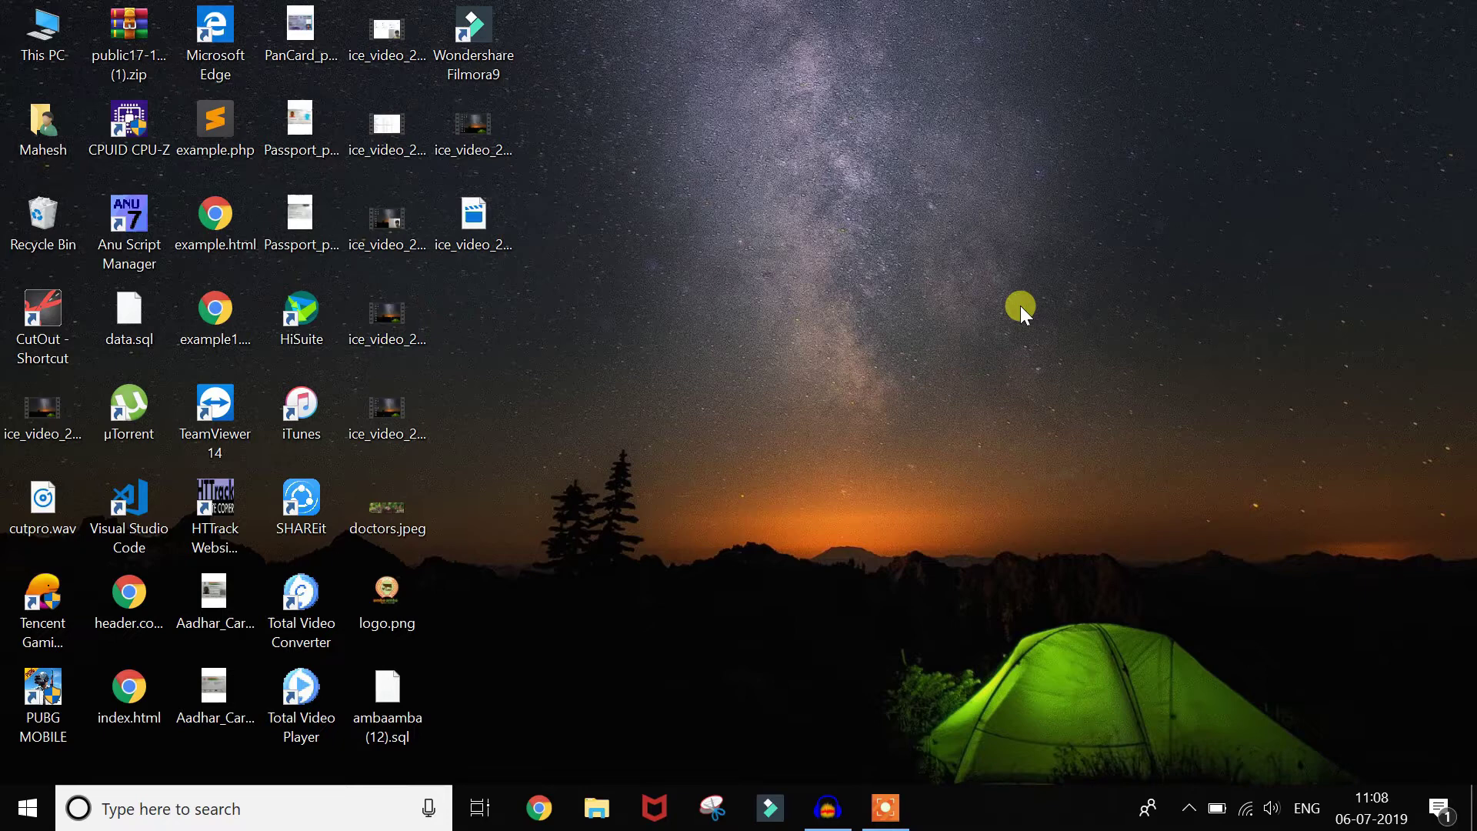
Step: Launch Chrome, go to google.com and search for xampp
{"action": "left_click", "coordinate": [539, 808]}
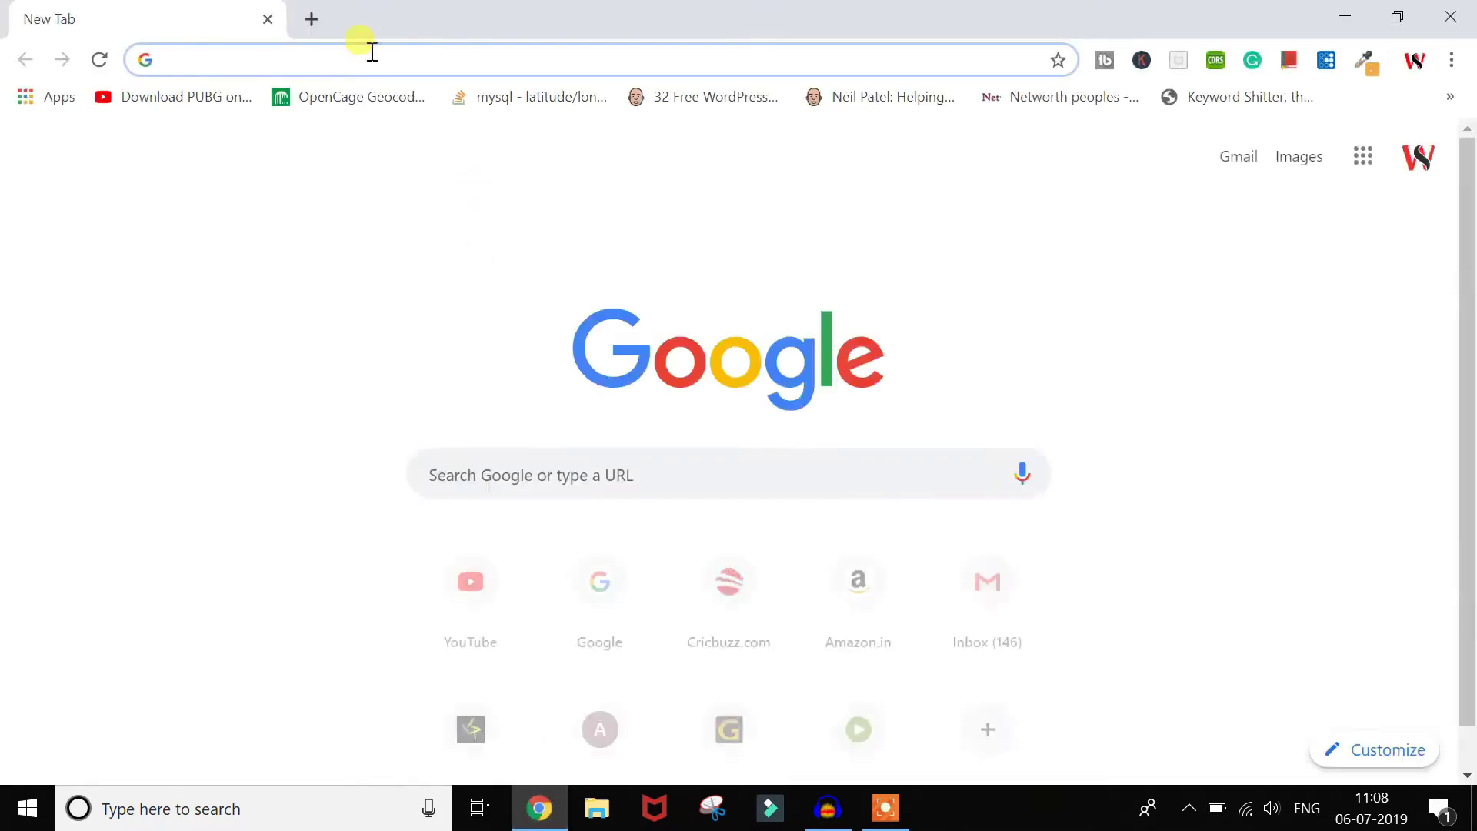
{"action": "type", "text": "goo"}
{"action": "key", "text": "Return"}
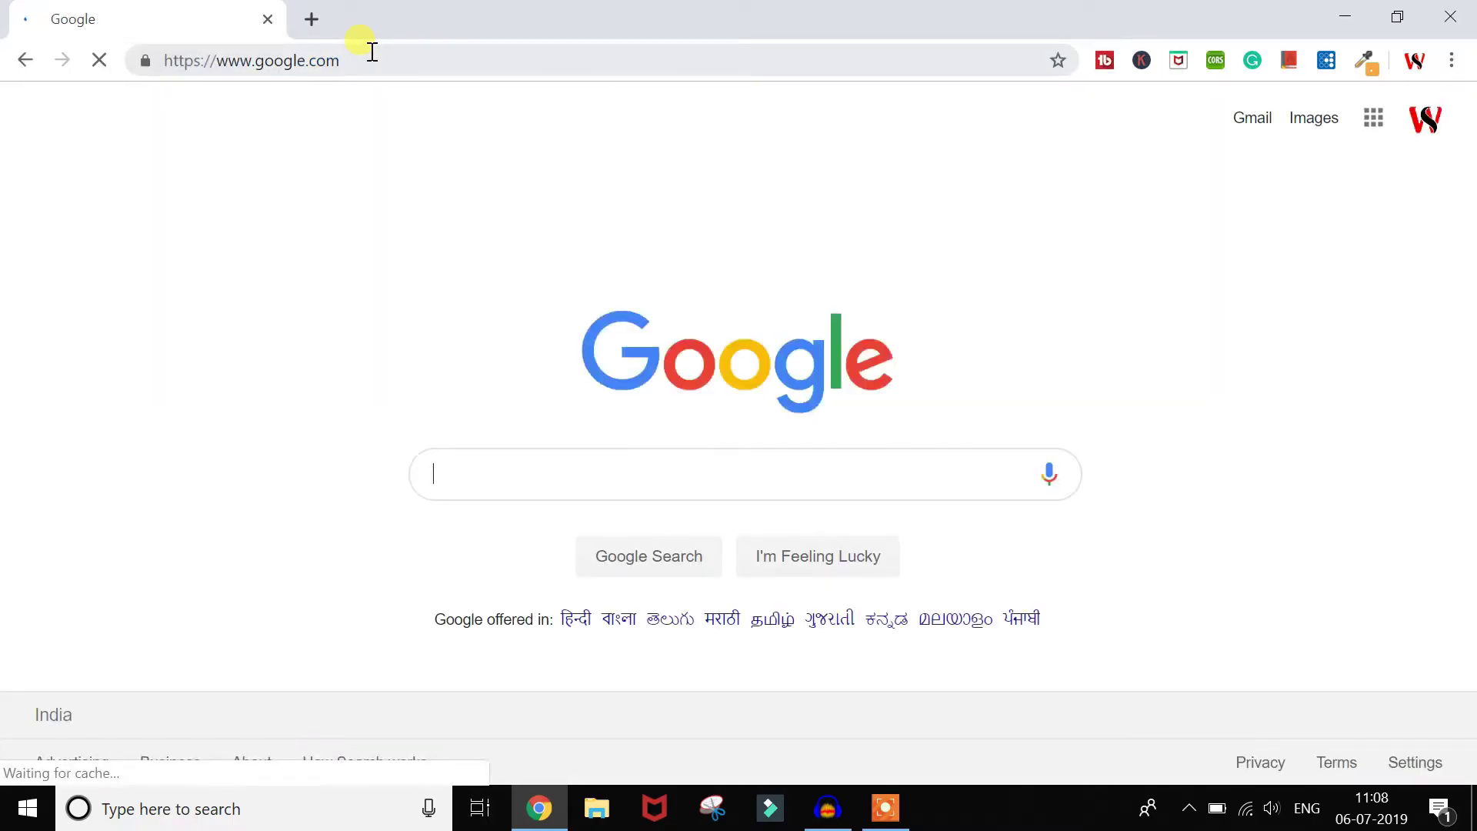
{"action": "type", "text": "ca"}
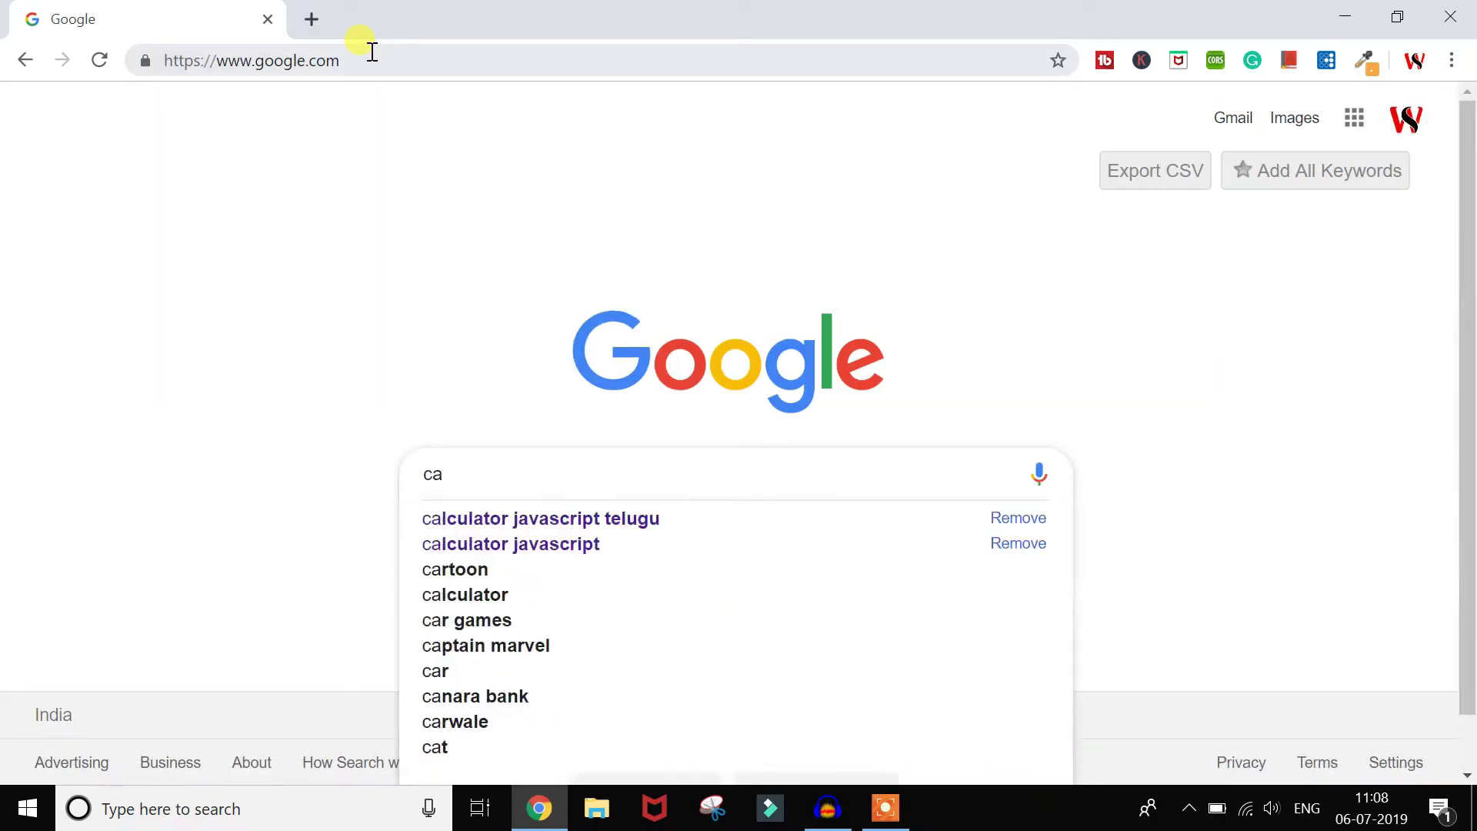
{"action": "key", "text": "BackSpace"}
{"action": "key", "text": "BackSpace"}
{"action": "type", "text": "xampp"}
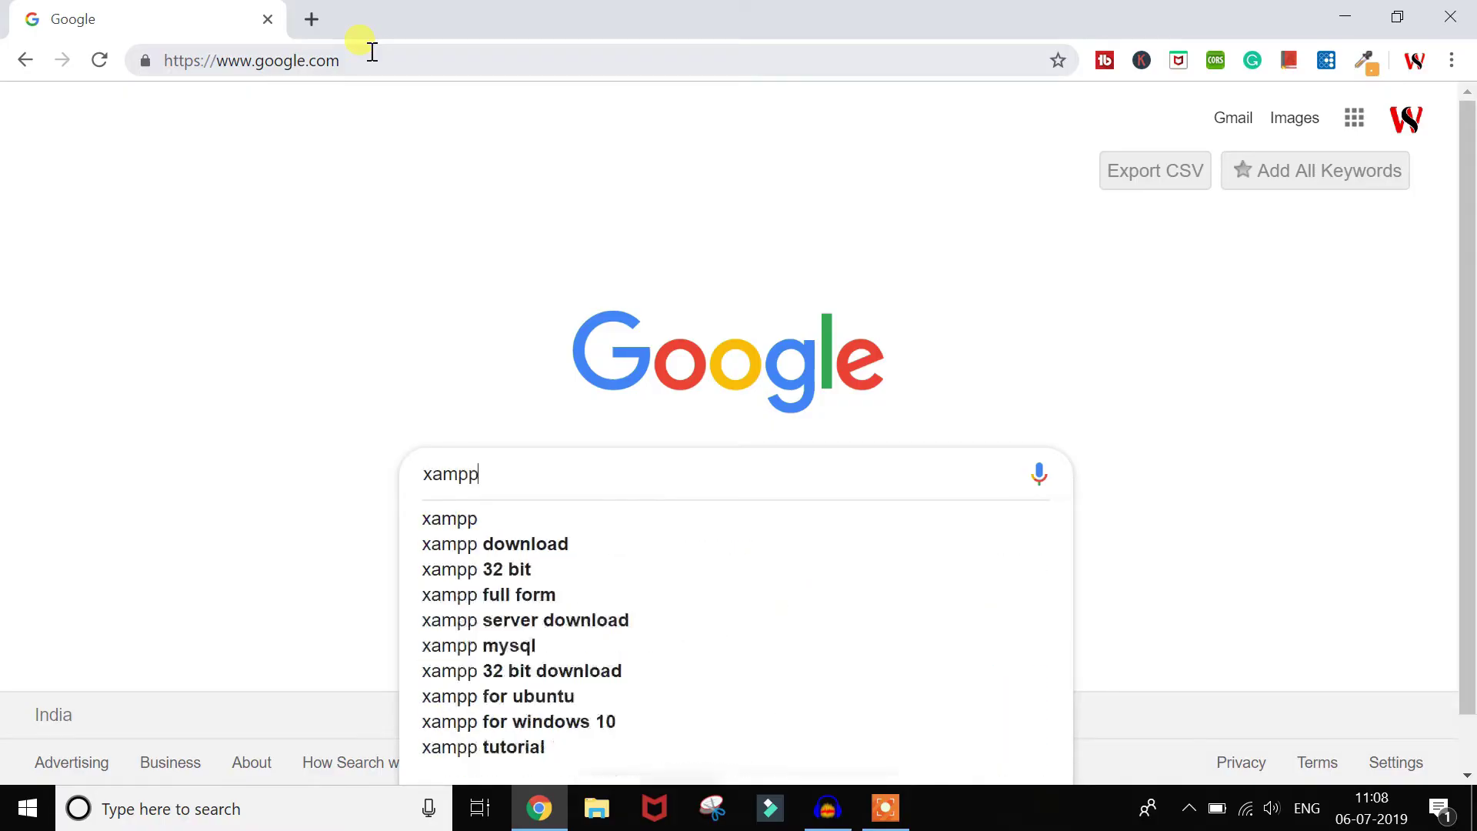
{"action": "key", "text": "Return"}
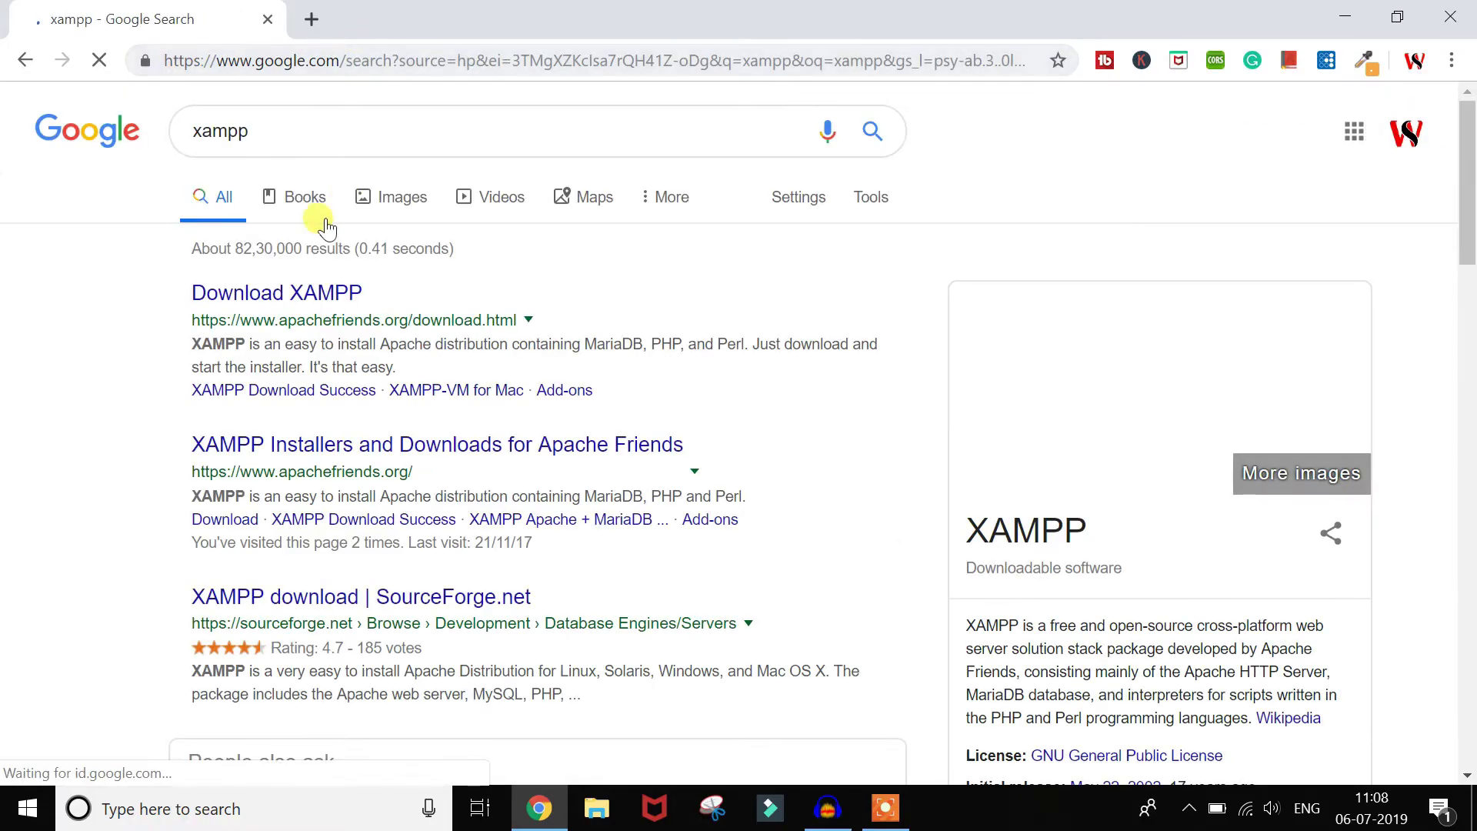
Step: Open the Download XAMPP result and review the Windows installers 7.1.30, 7.2.19 and 7.3.6
{"action": "left_click", "coordinate": [290, 296]}
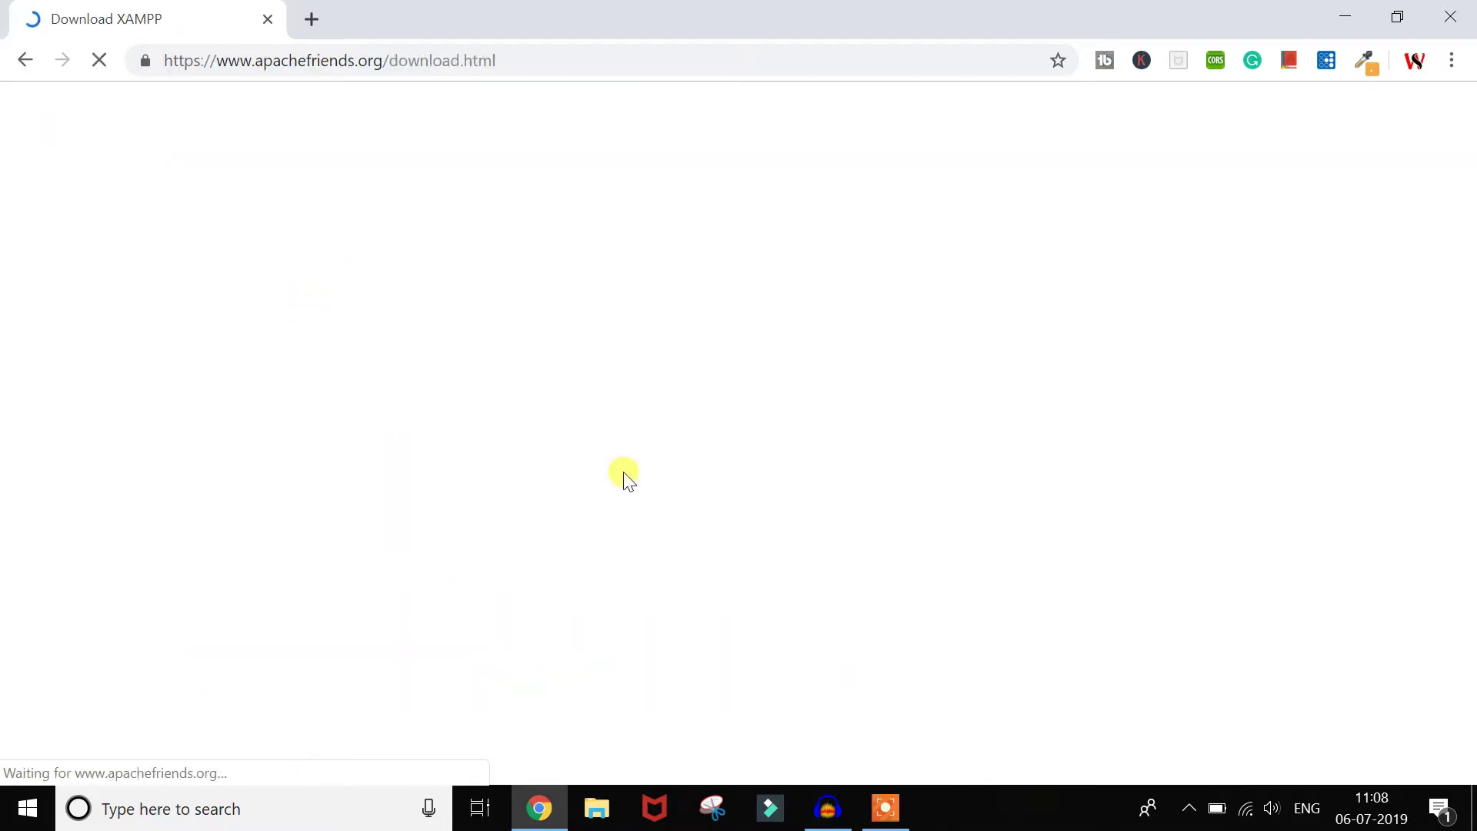
{"action": "scroll", "coordinate": [625, 474], "scroll_direction": "down", "scroll_amount": 2}
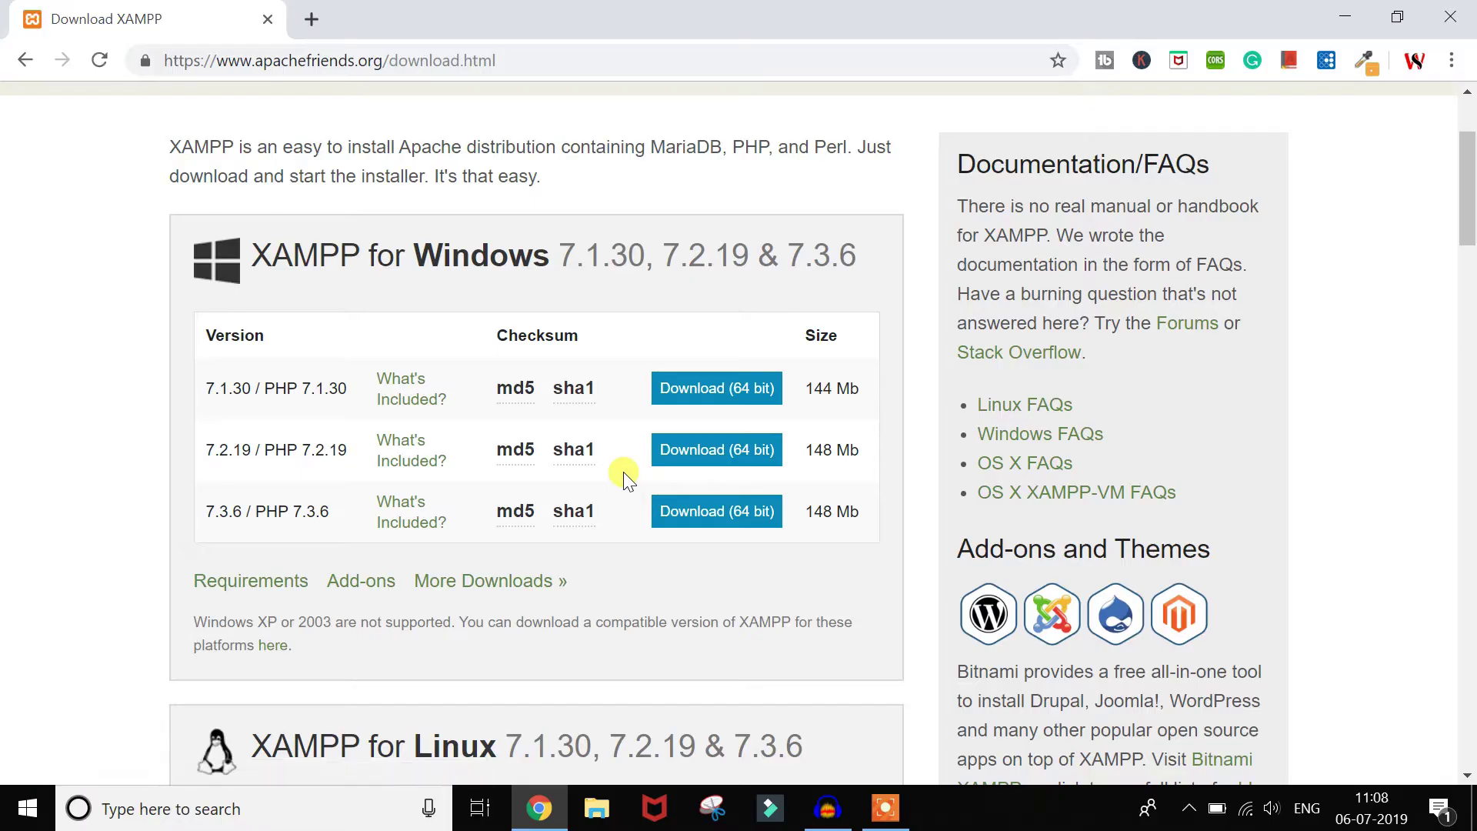
{"action": "scroll", "coordinate": [624, 473], "scroll_direction": "down", "scroll_amount": 4}
{"action": "scroll", "coordinate": [623, 472], "scroll_direction": "up", "scroll_amount": 3}
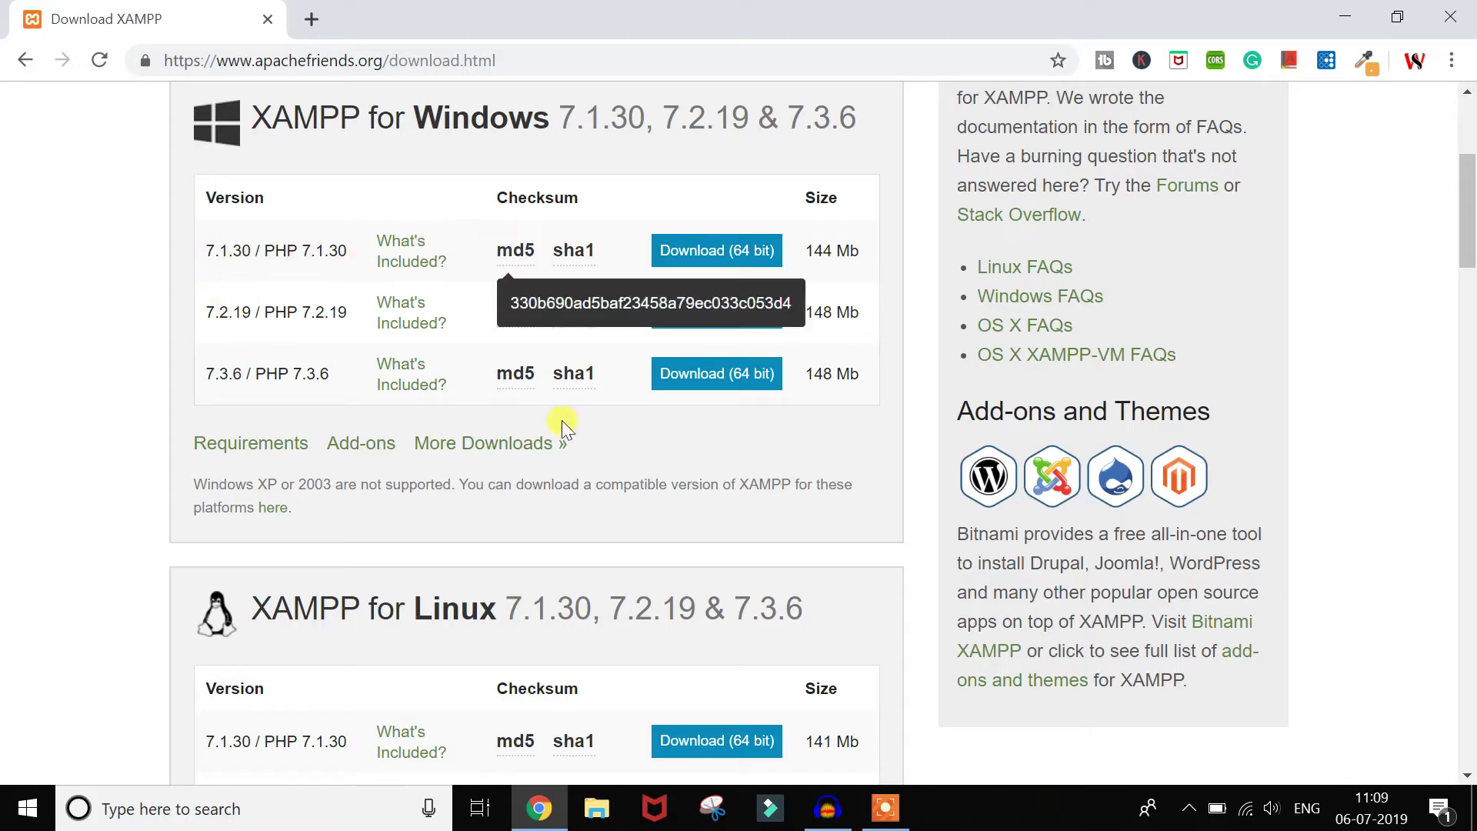
{"action": "scroll", "coordinate": [562, 420], "scroll_direction": "down", "scroll_amount": 3}
{"action": "scroll", "coordinate": [562, 420], "scroll_direction": "up", "scroll_amount": 5}
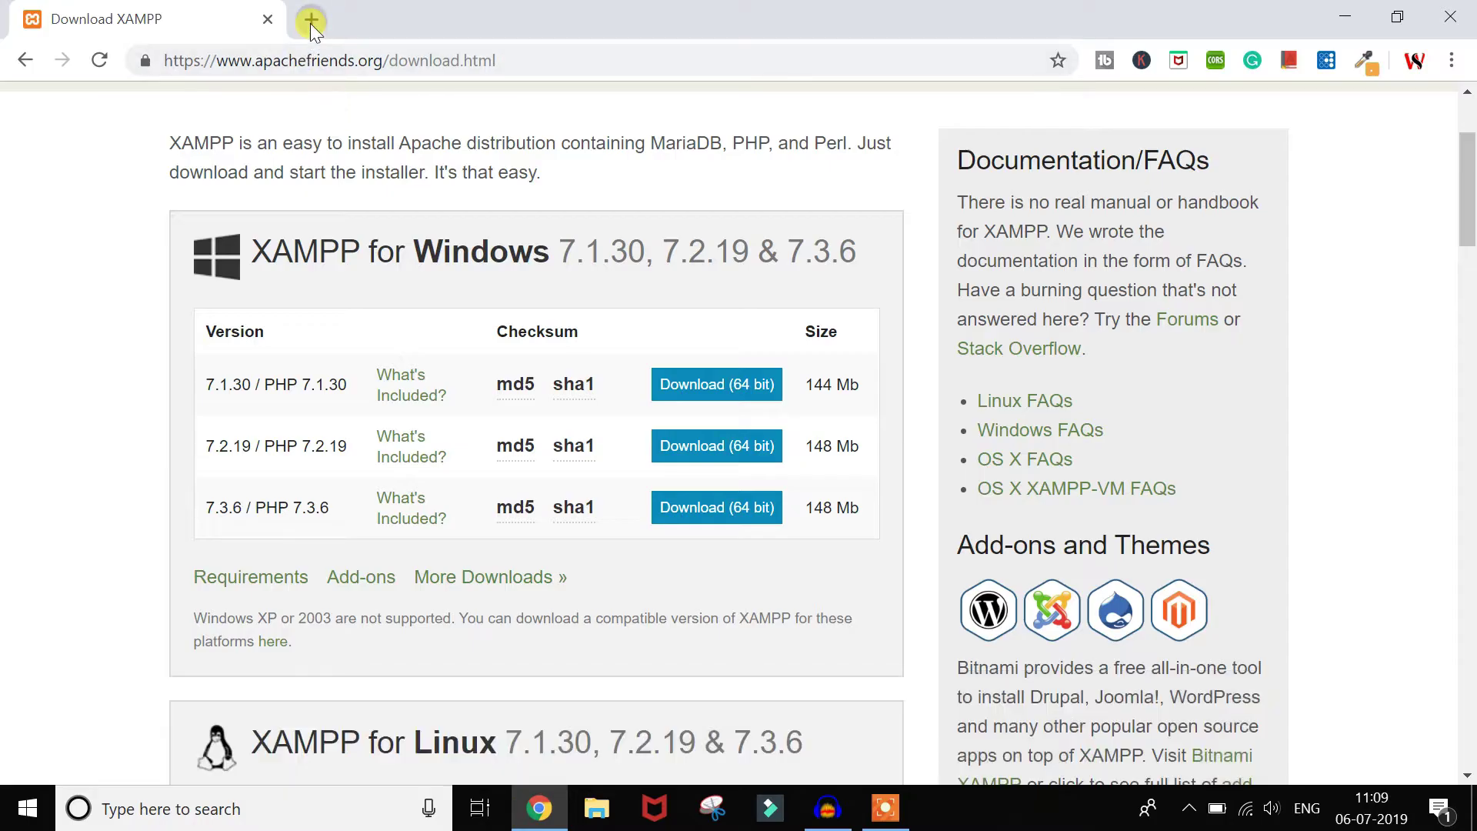
Step: Search Google for 'download wordpress' in a new tab
{"action": "left_click", "coordinate": [311, 20]}
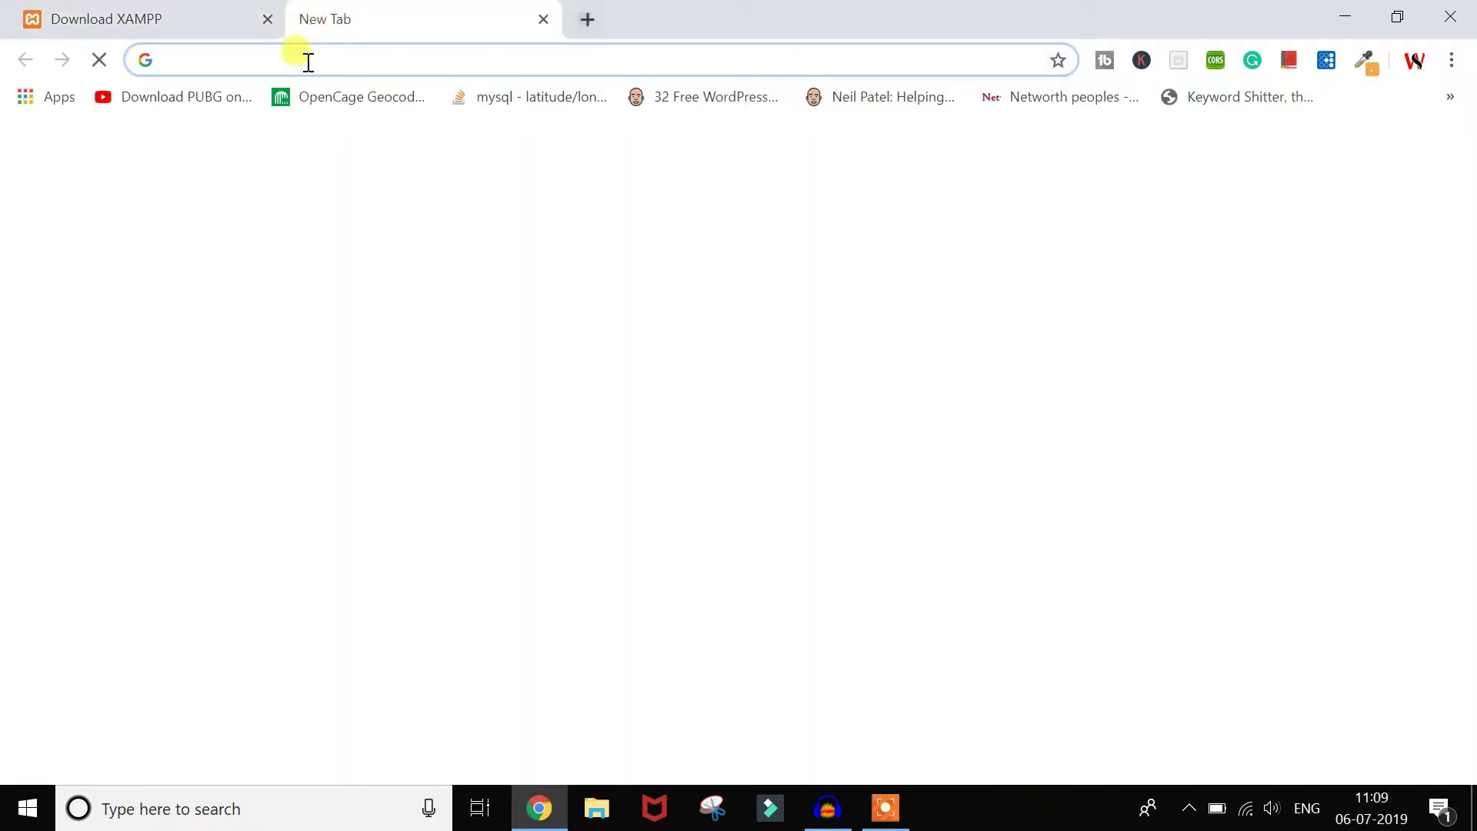
{"action": "left_click", "coordinate": [126, 25]}
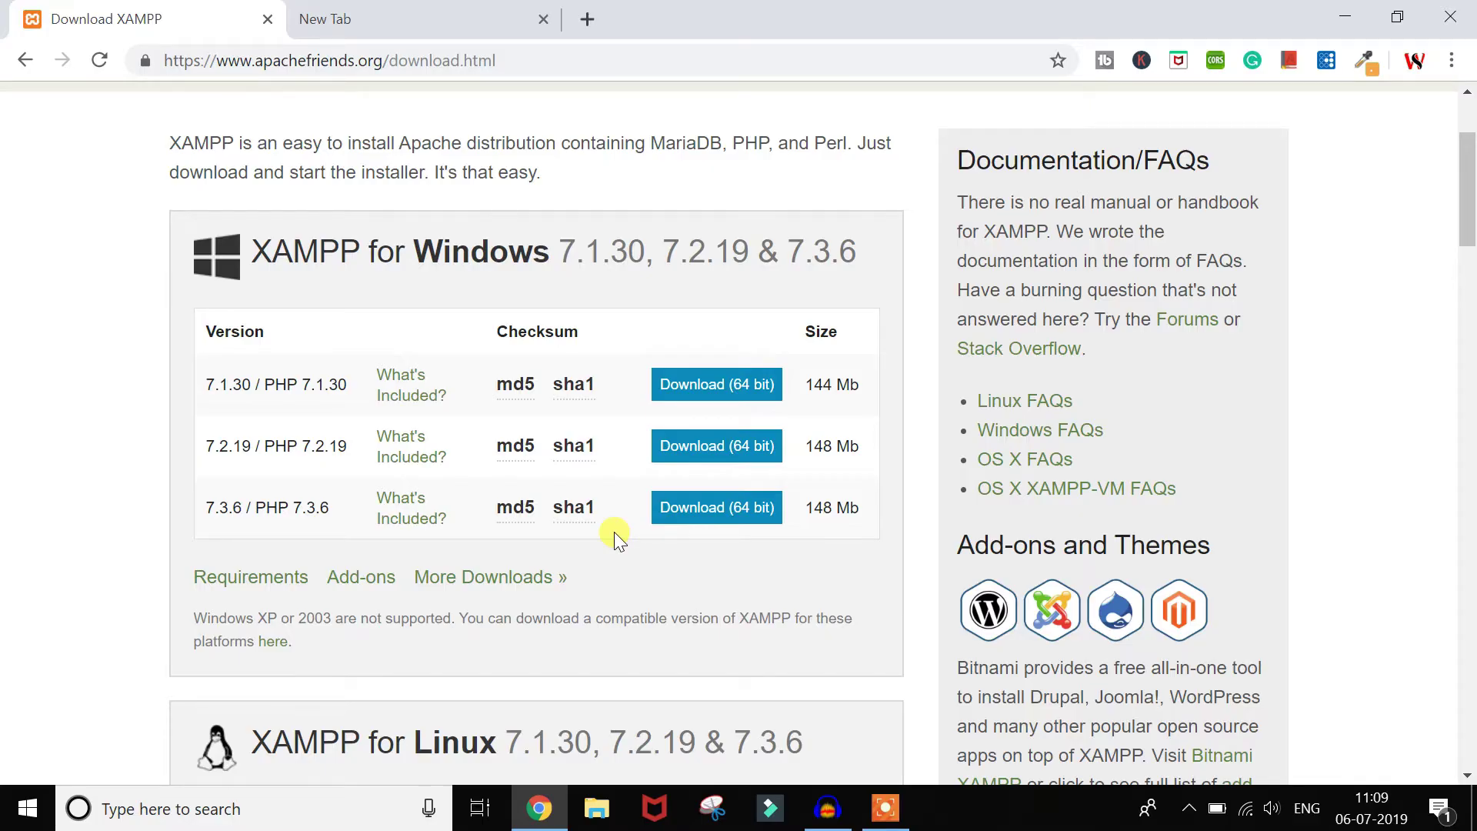
{"action": "left_click", "coordinate": [382, 11]}
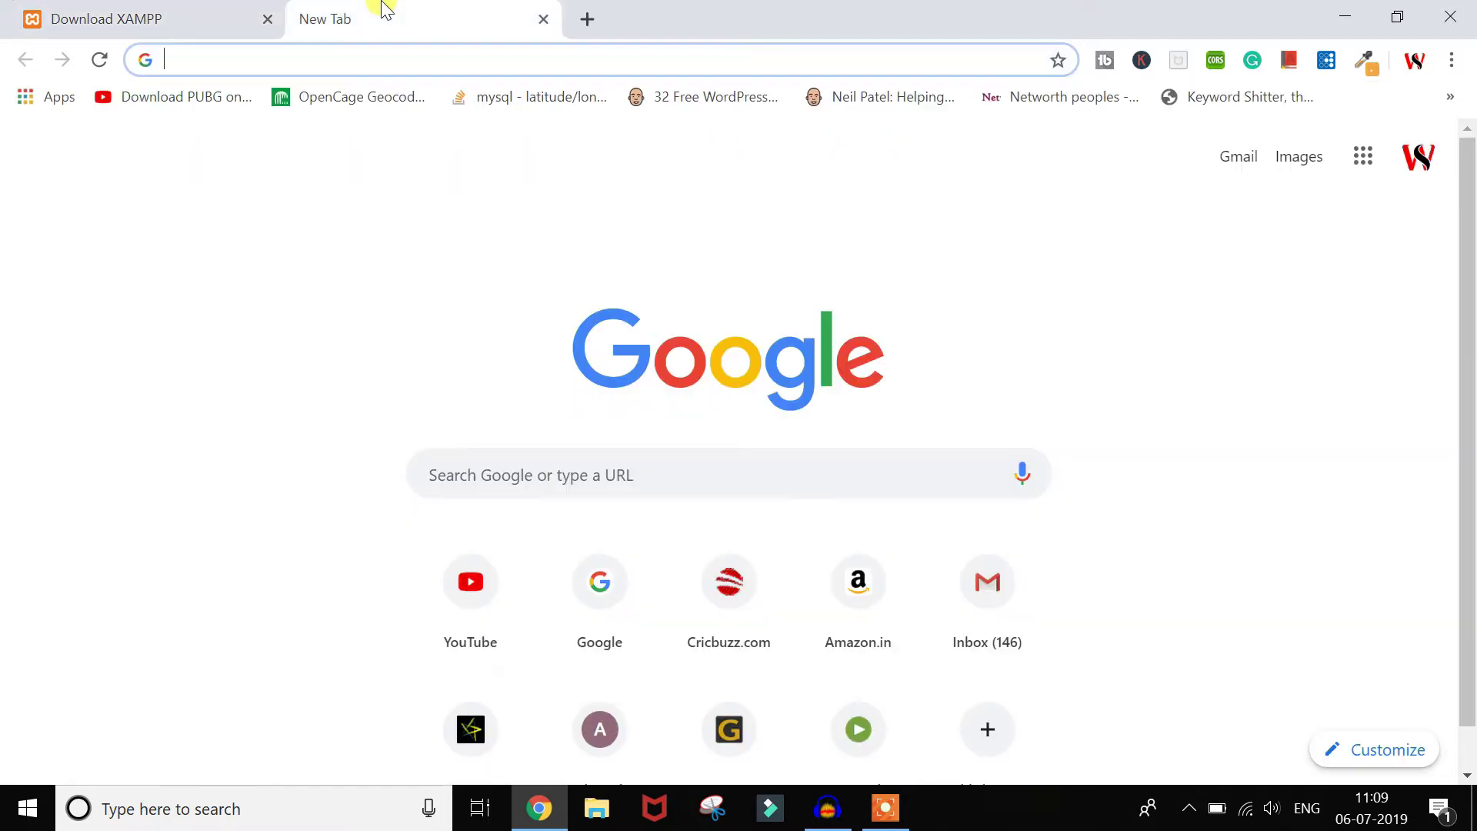
{"action": "type", "text": "down"}
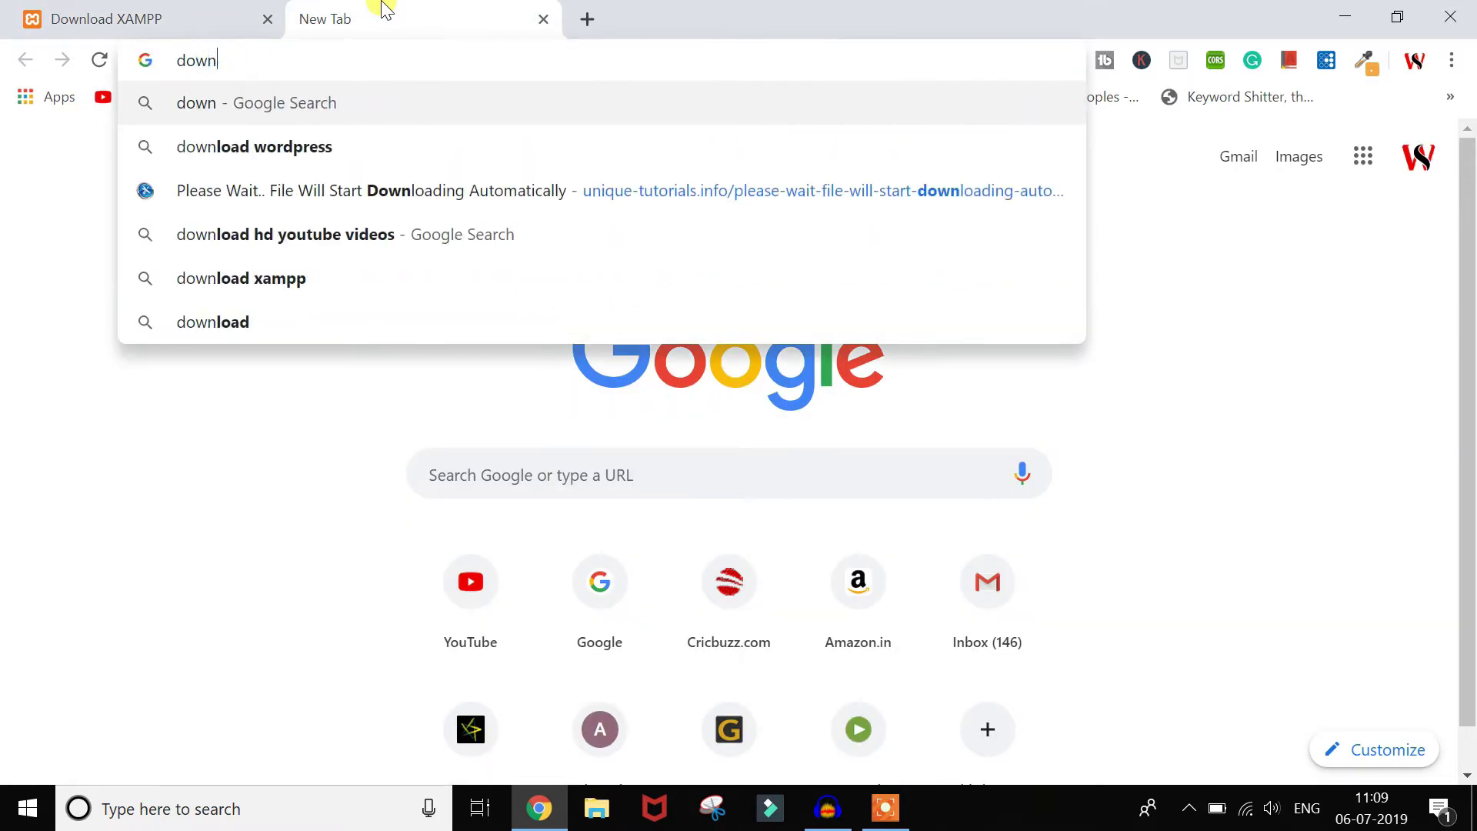
{"action": "type", "text": "load word"}
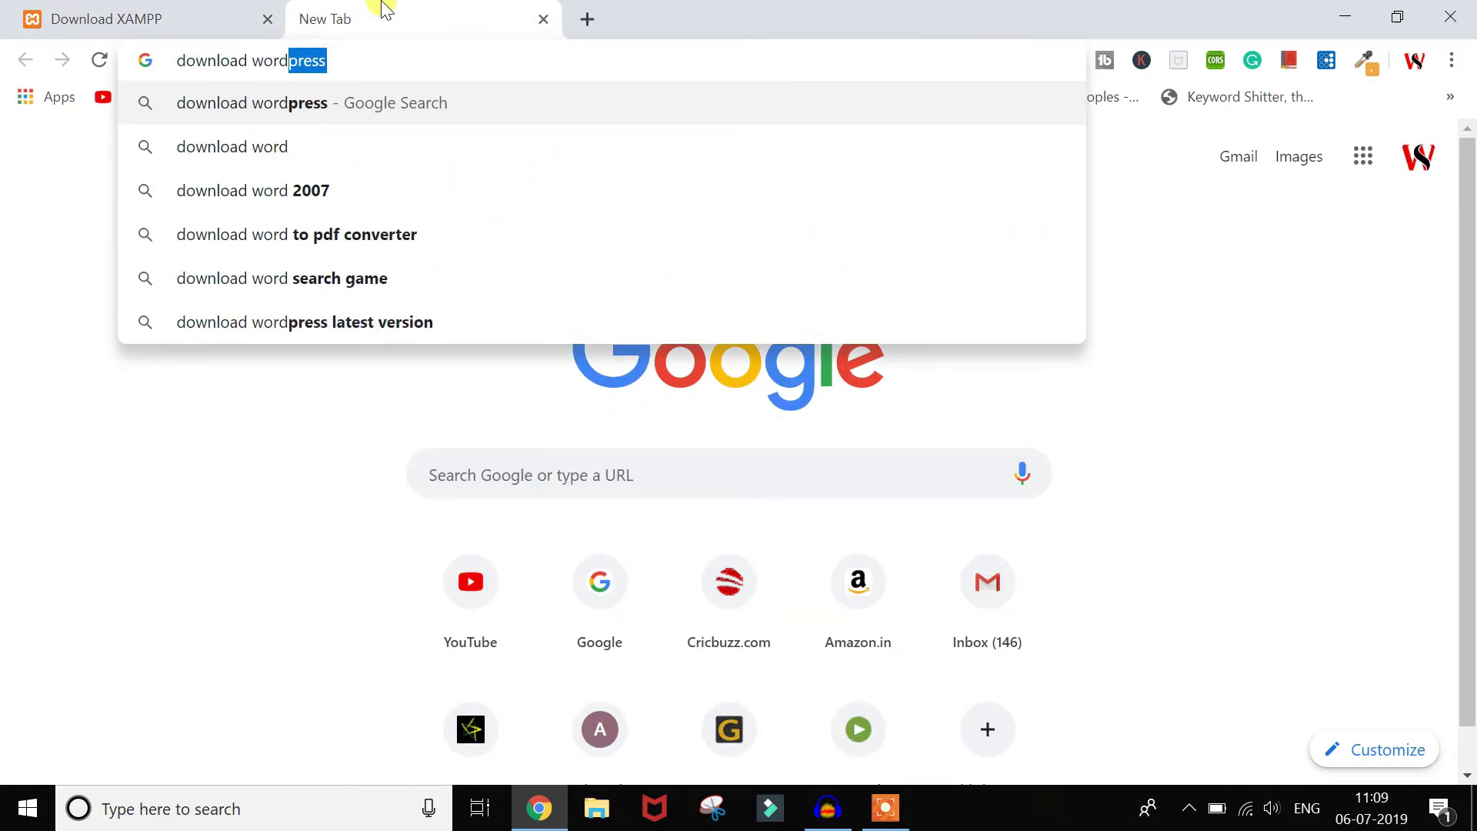
{"action": "key", "text": "Return"}
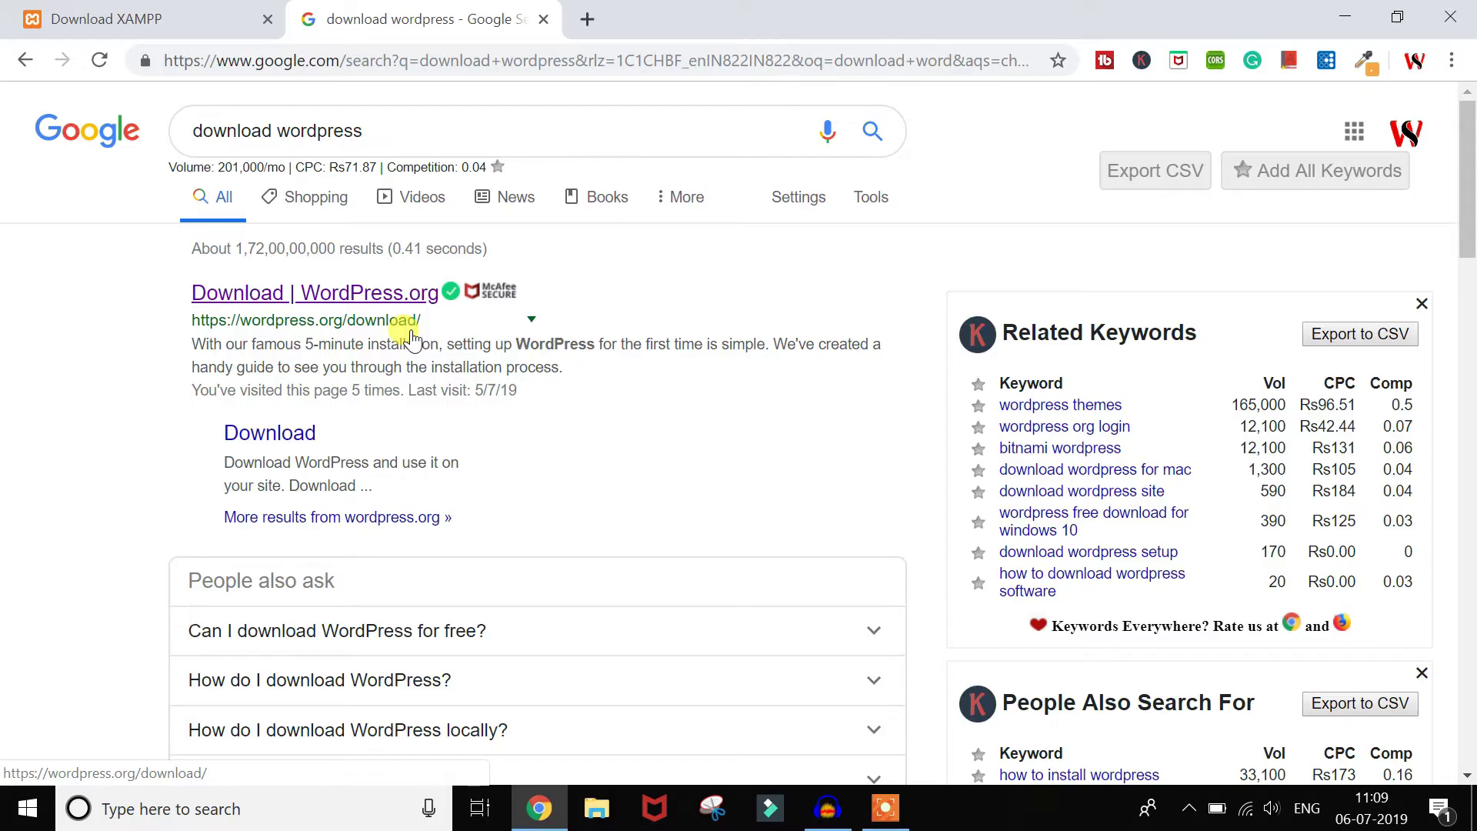
Step: Open the WordPress.org download page and download WordPress 5.2.2 as a zip
{"action": "left_click", "coordinate": [384, 296]}
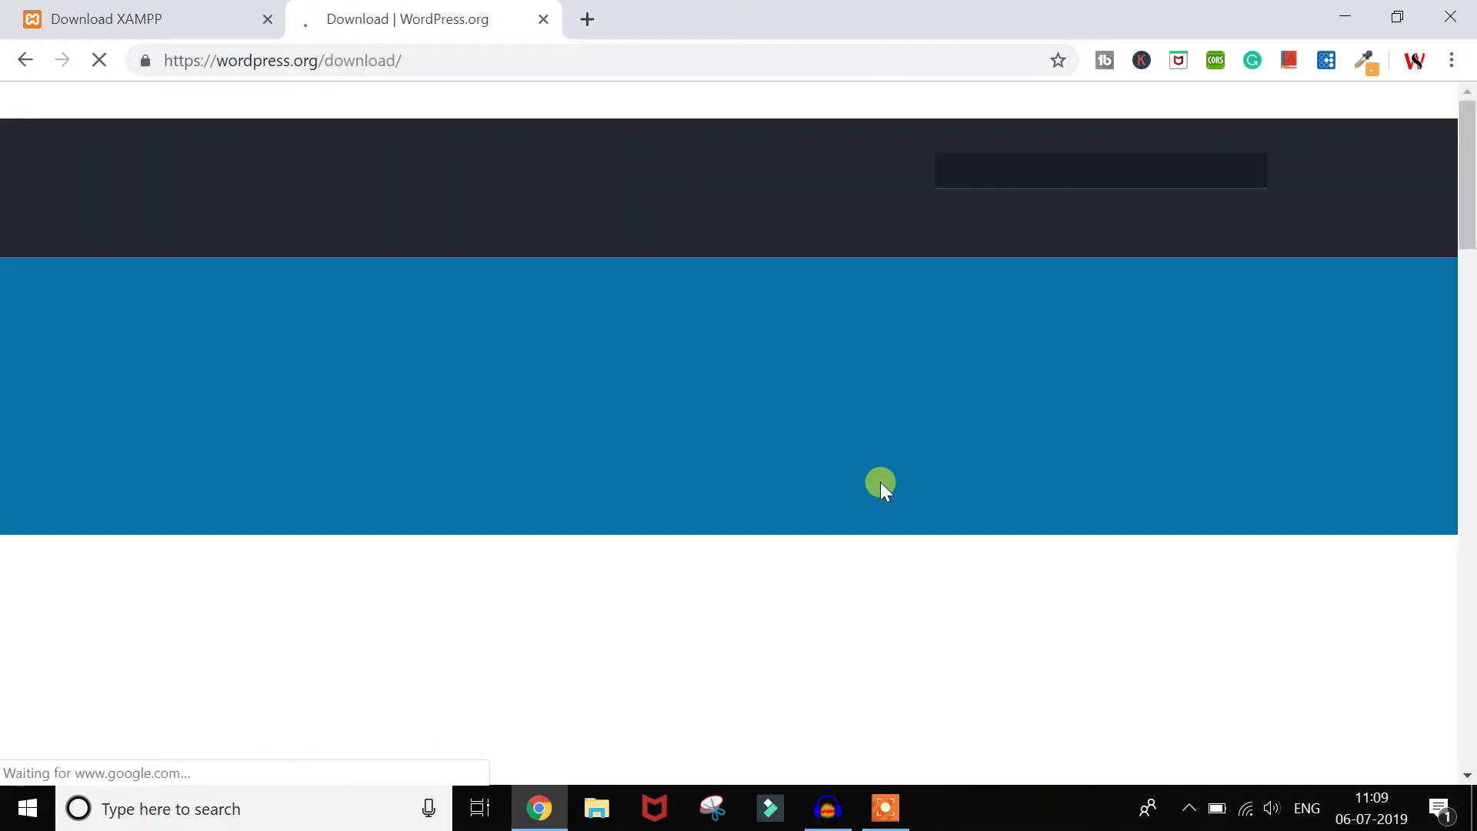
{"action": "scroll", "coordinate": [881, 481], "scroll_direction": "down", "scroll_amount": 1}
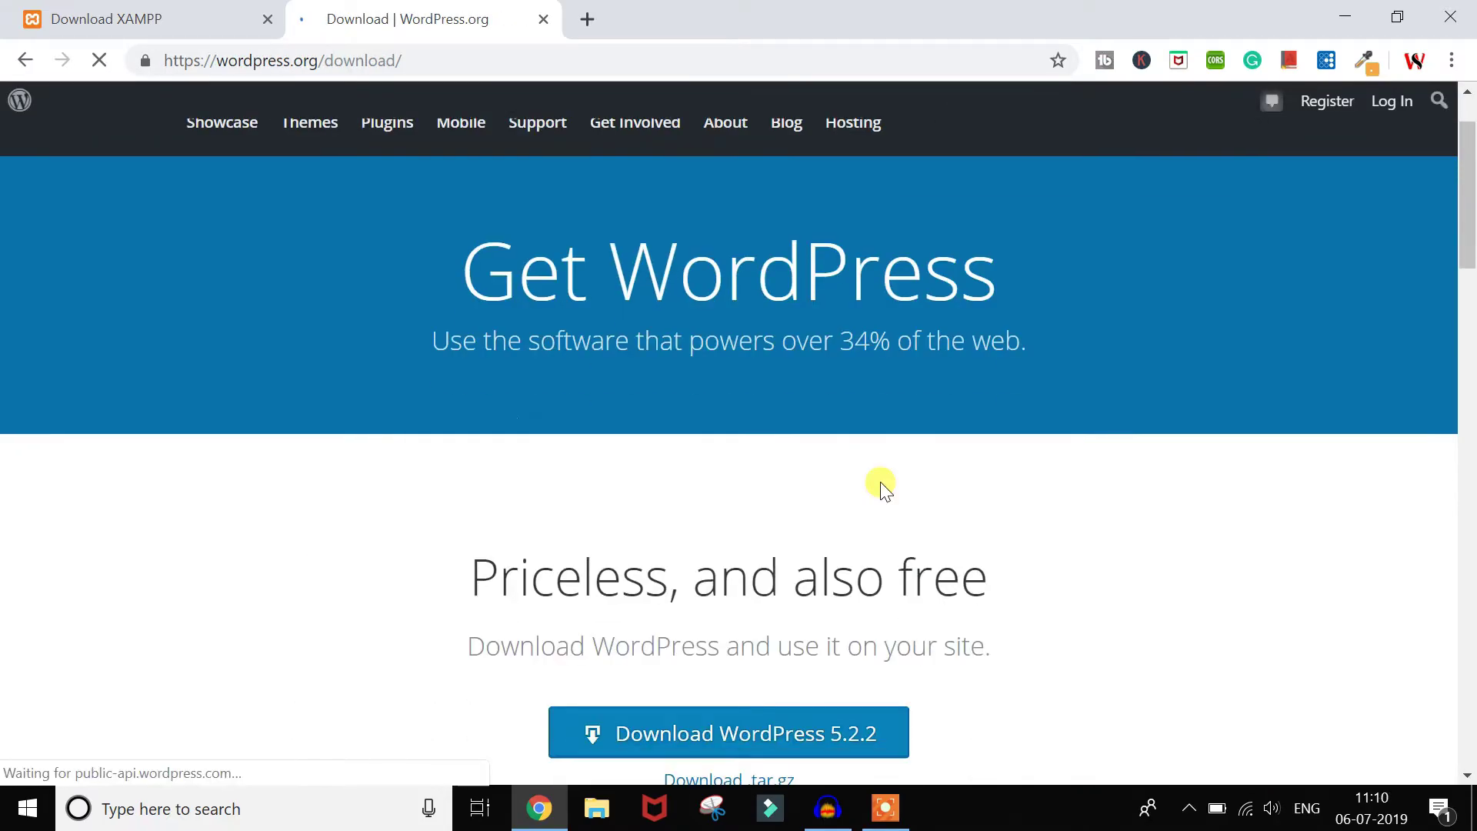
{"action": "scroll", "coordinate": [793, 636], "scroll_direction": "down", "scroll_amount": 2}
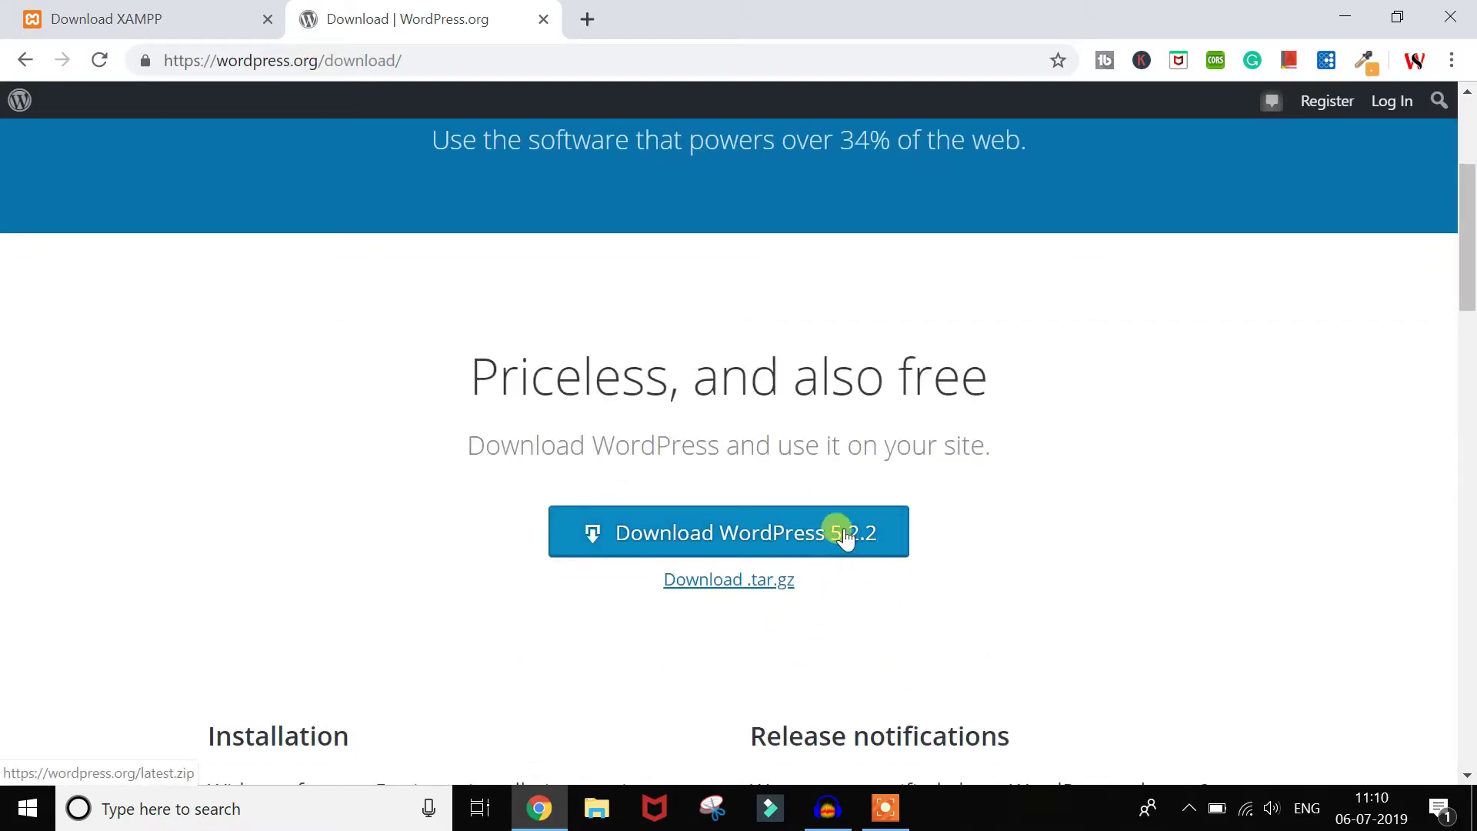
{"action": "scroll", "coordinate": [947, 617], "scroll_direction": "down", "scroll_amount": 4}
{"action": "scroll", "coordinate": [946, 616], "scroll_direction": "up", "scroll_amount": 2}
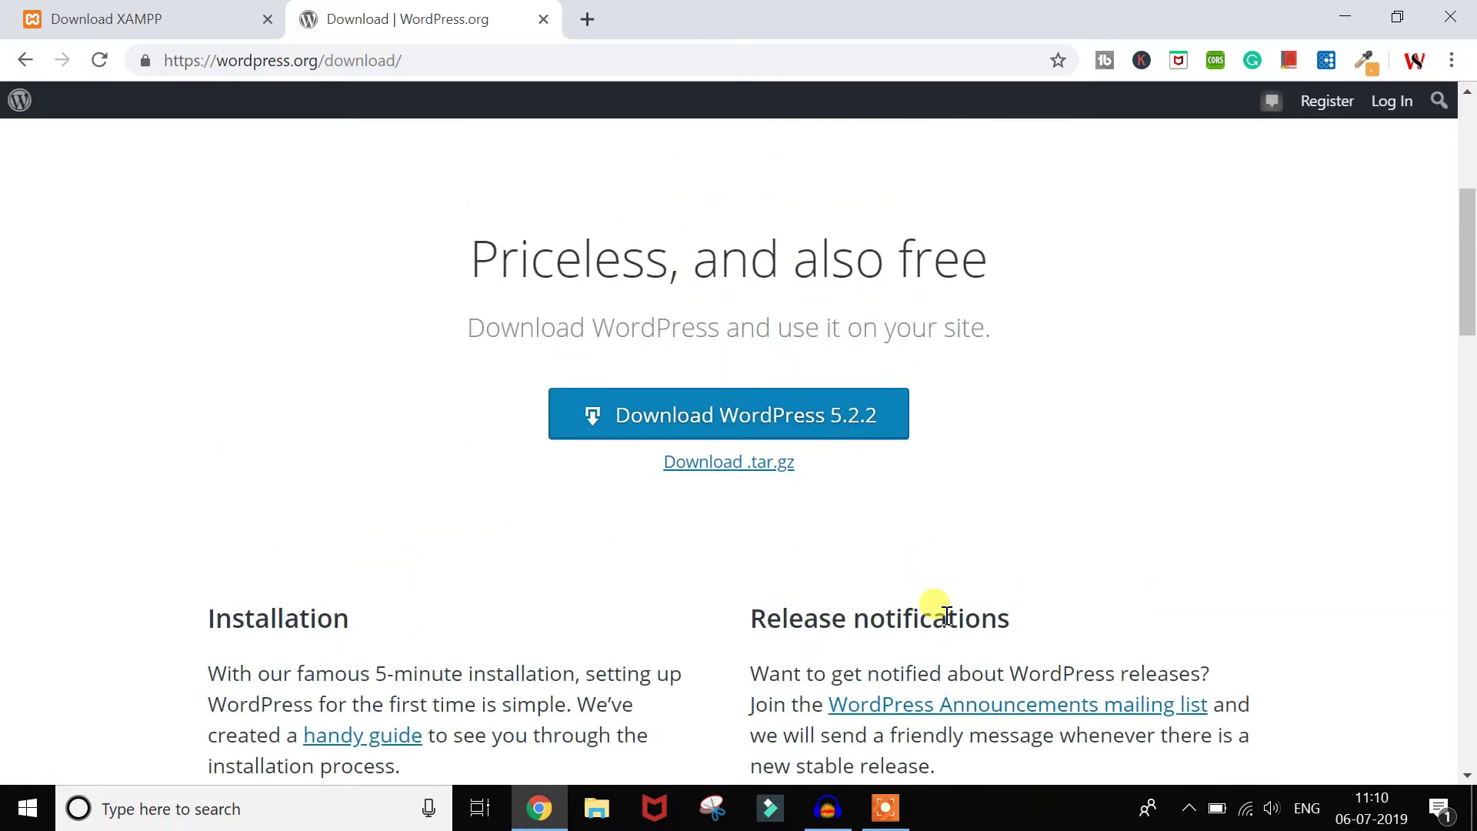
{"action": "scroll", "coordinate": [946, 616], "scroll_direction": "down", "scroll_amount": 4}
{"action": "scroll", "coordinate": [946, 616], "scroll_direction": "up", "scroll_amount": 4}
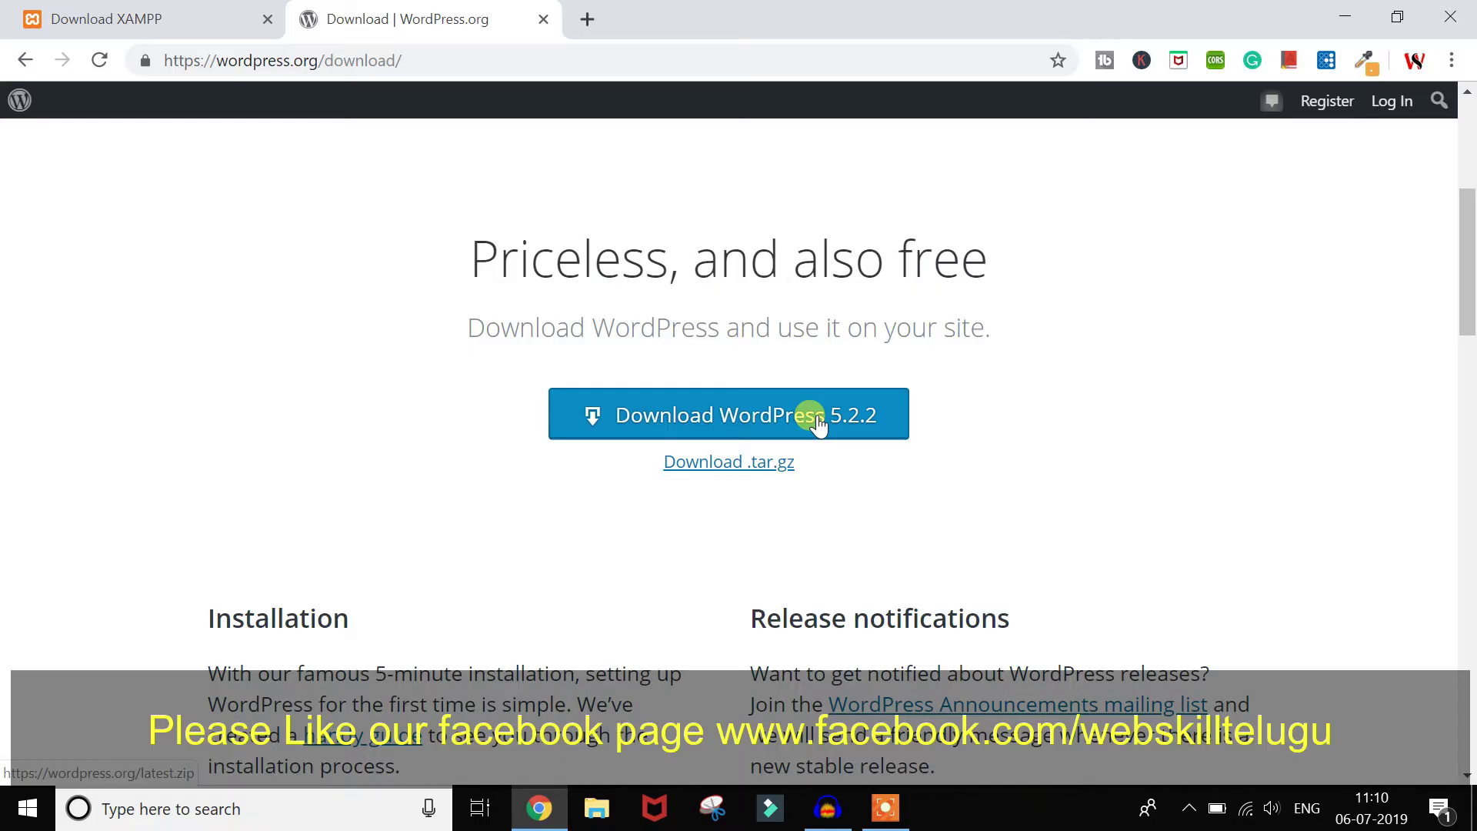
{"action": "left_click", "coordinate": [669, 421]}
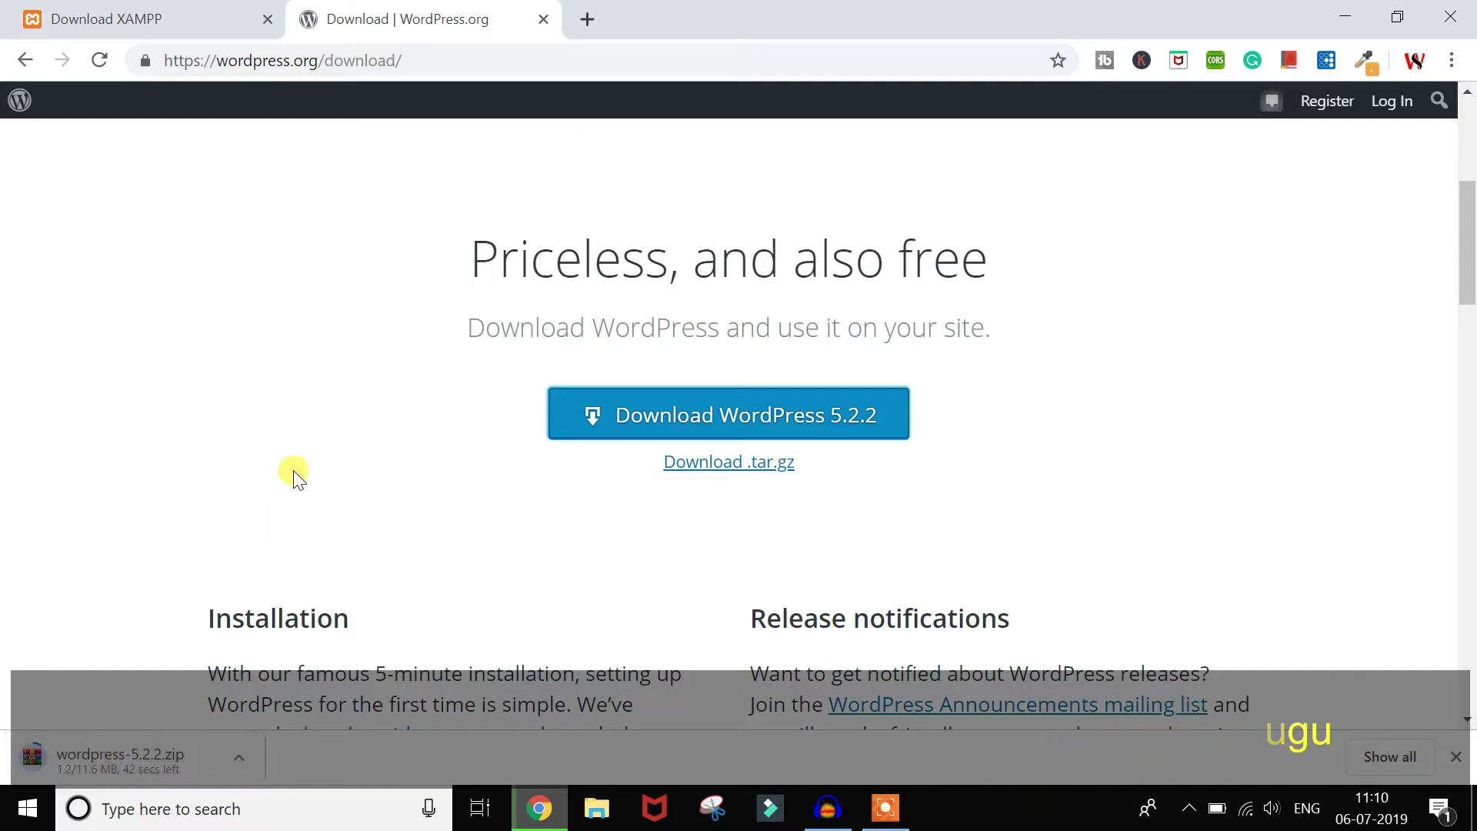
Step: Navigate File Explorer to C:\xampp\htdocs
{"action": "left_click", "coordinate": [599, 810]}
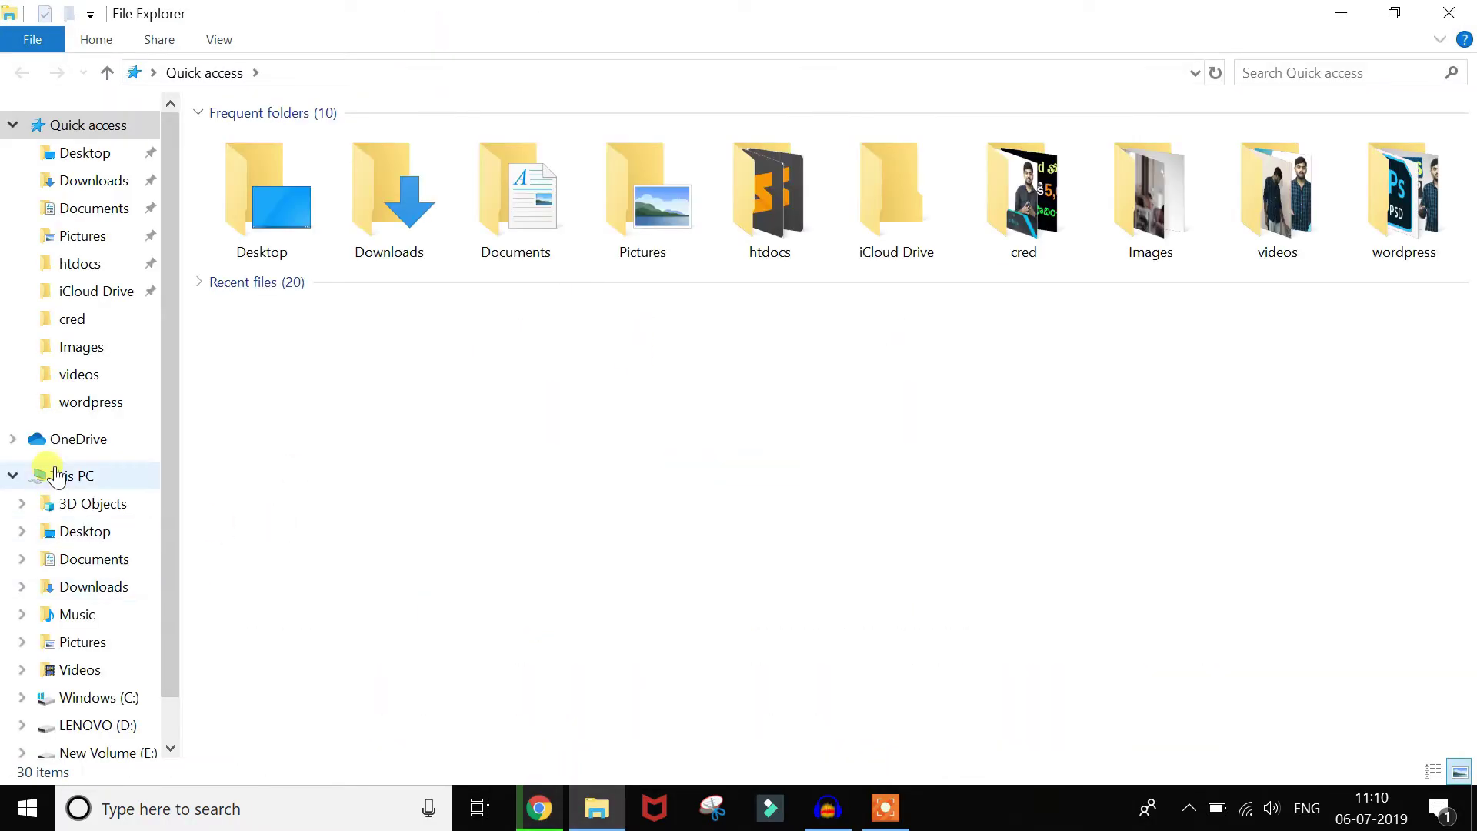
{"action": "left_click", "coordinate": [62, 476]}
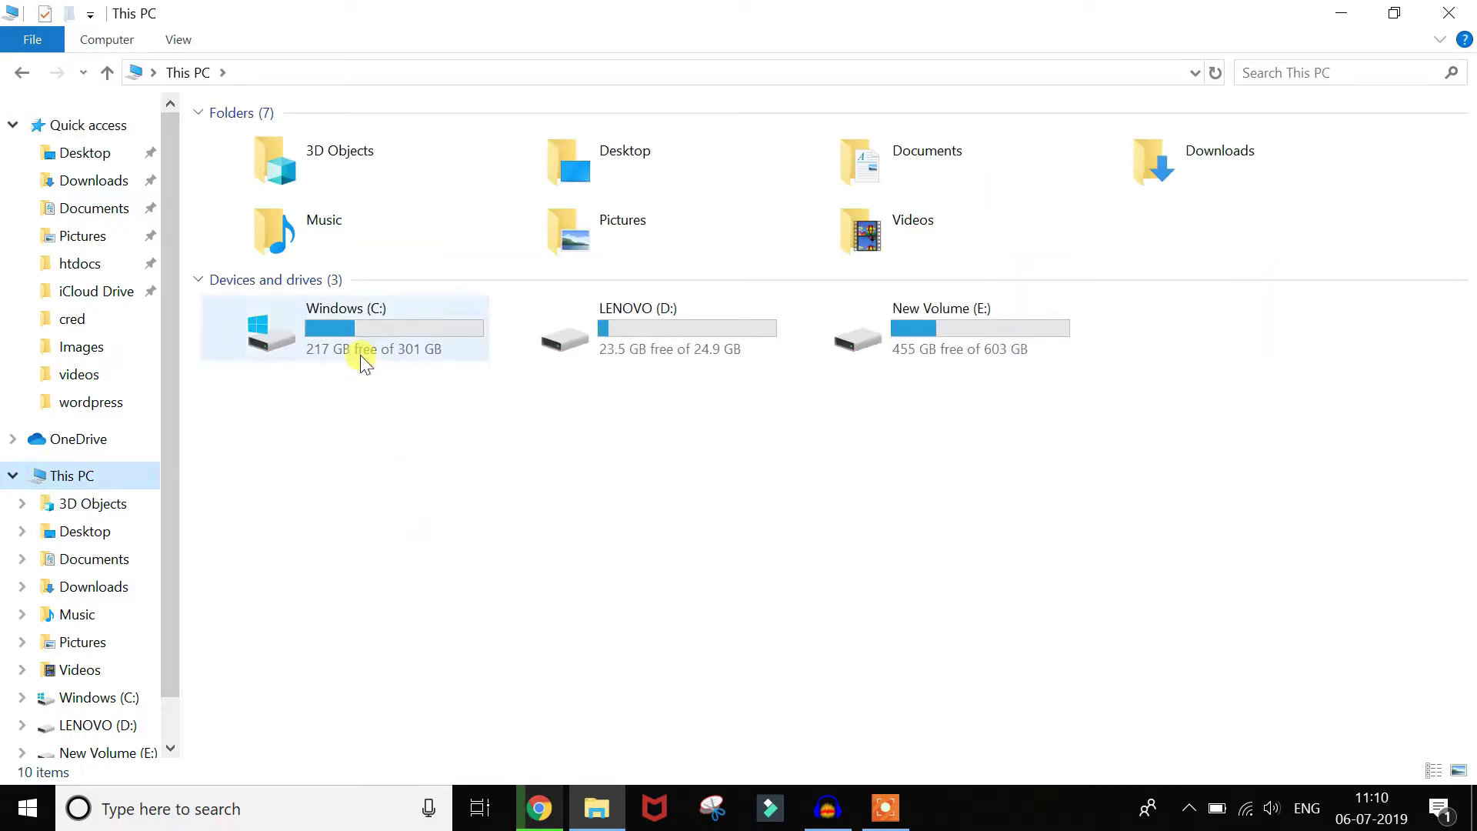
{"action": "double_click", "coordinate": [363, 354]}
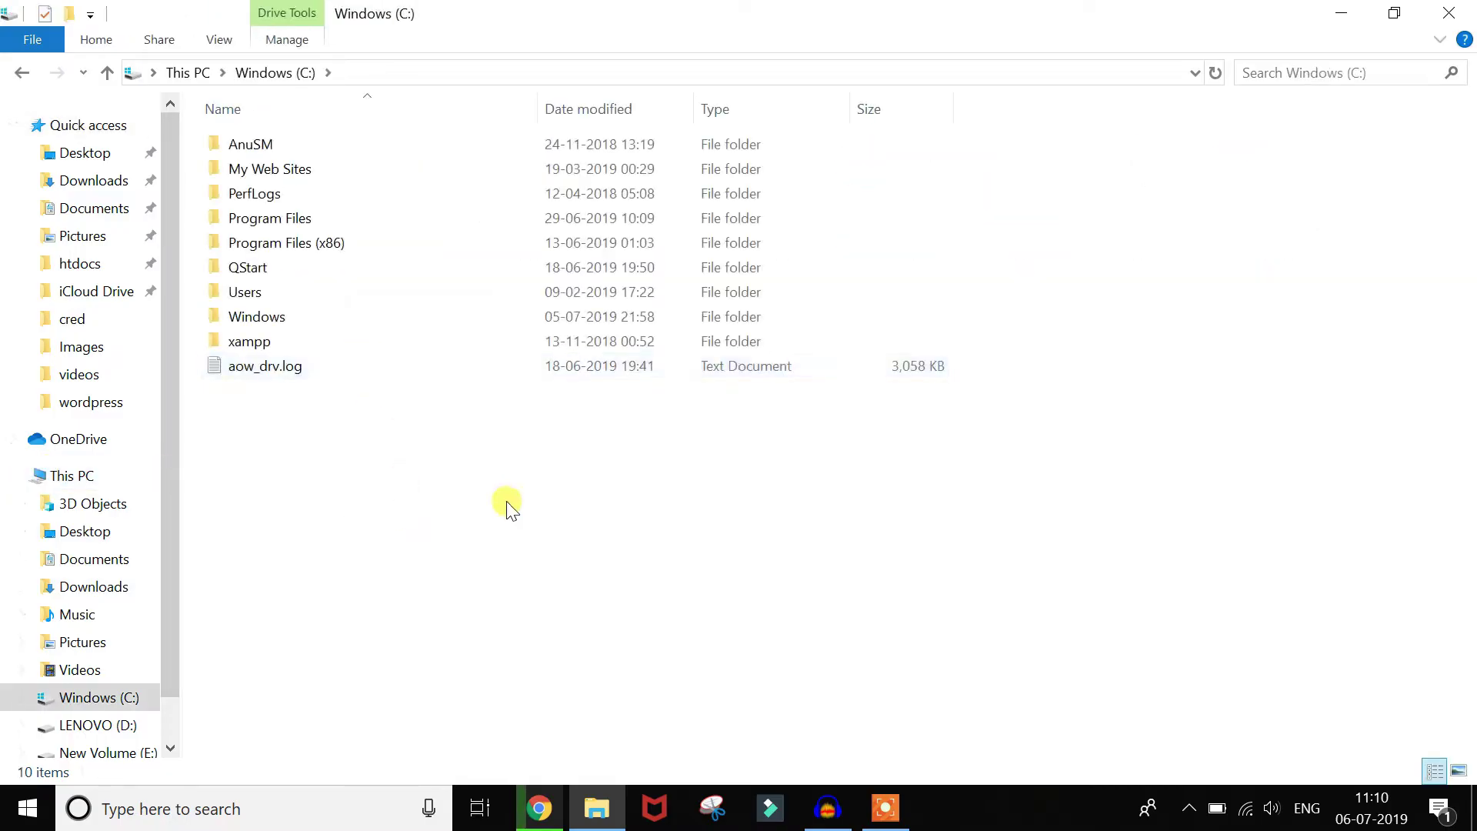
{"action": "left_click", "coordinate": [266, 346]}
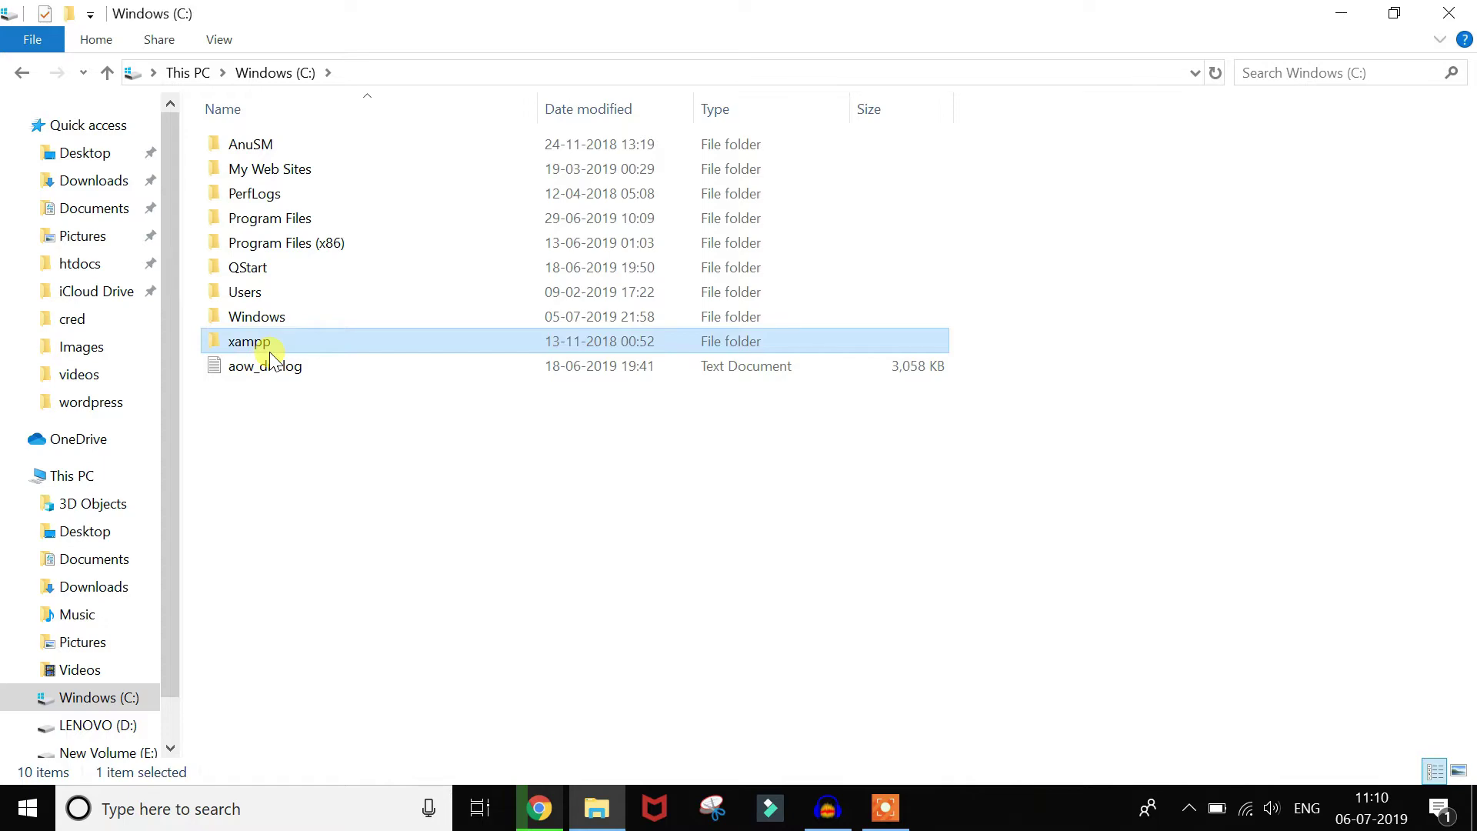
{"action": "double_click", "coordinate": [268, 348]}
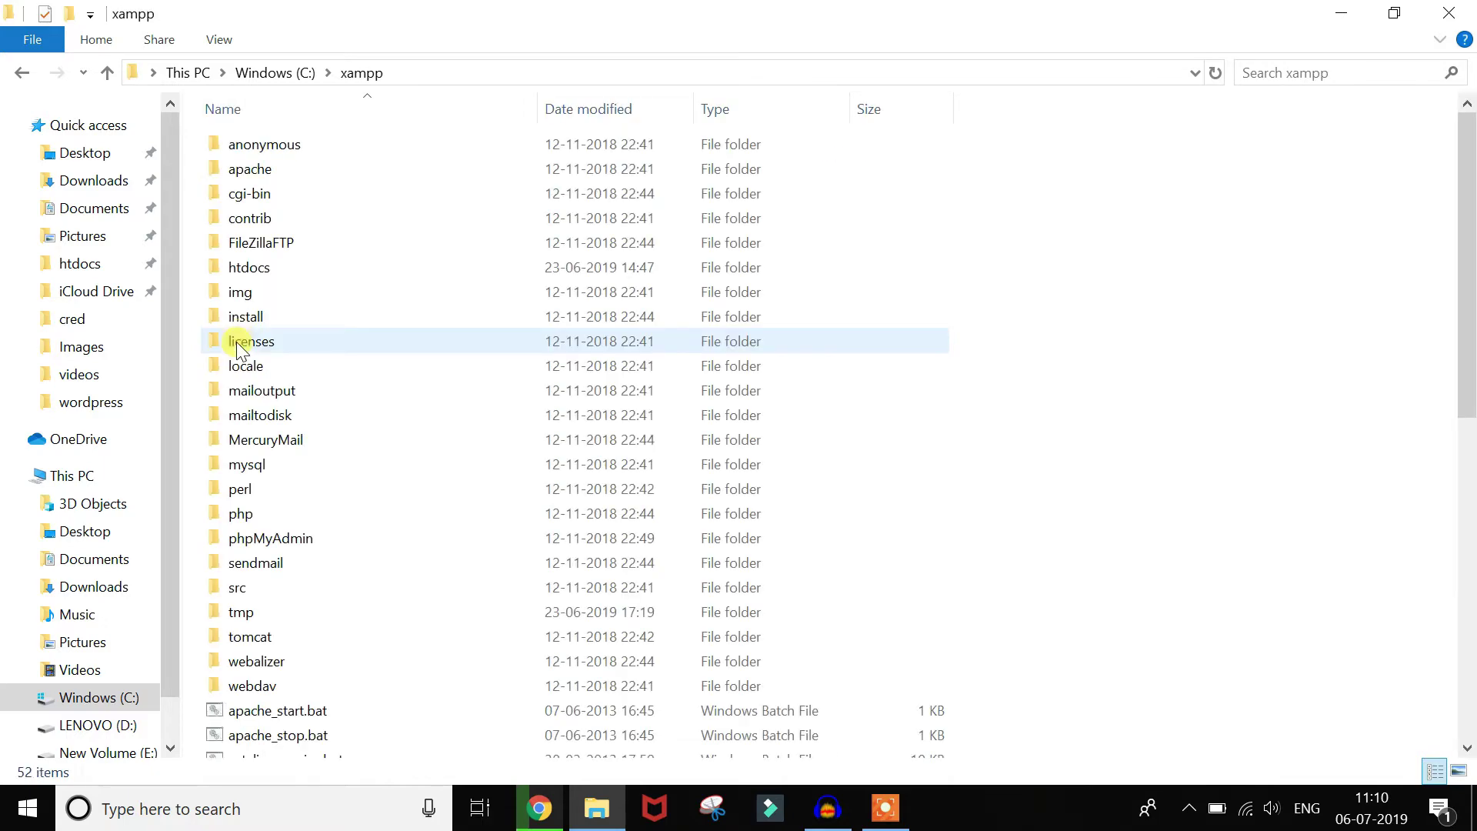
{"action": "double_click", "coordinate": [271, 269]}
{"action": "scroll", "coordinate": [1104, 512], "scroll_direction": "down", "scroll_amount": 1}
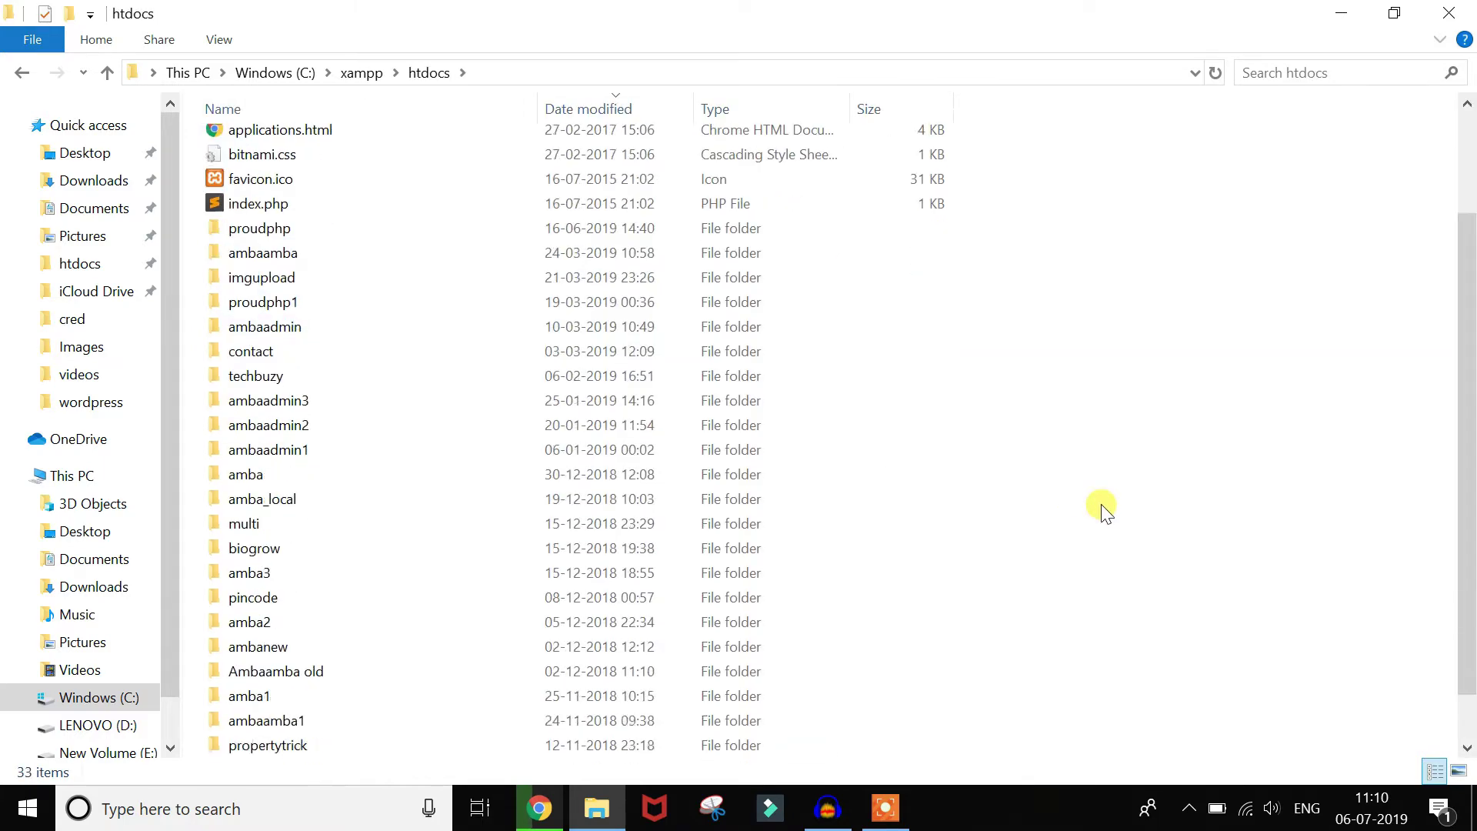
{"action": "scroll", "coordinate": [1104, 511], "scroll_direction": "down", "scroll_amount": 1}
{"action": "scroll", "coordinate": [1104, 511], "scroll_direction": "up", "scroll_amount": 3}
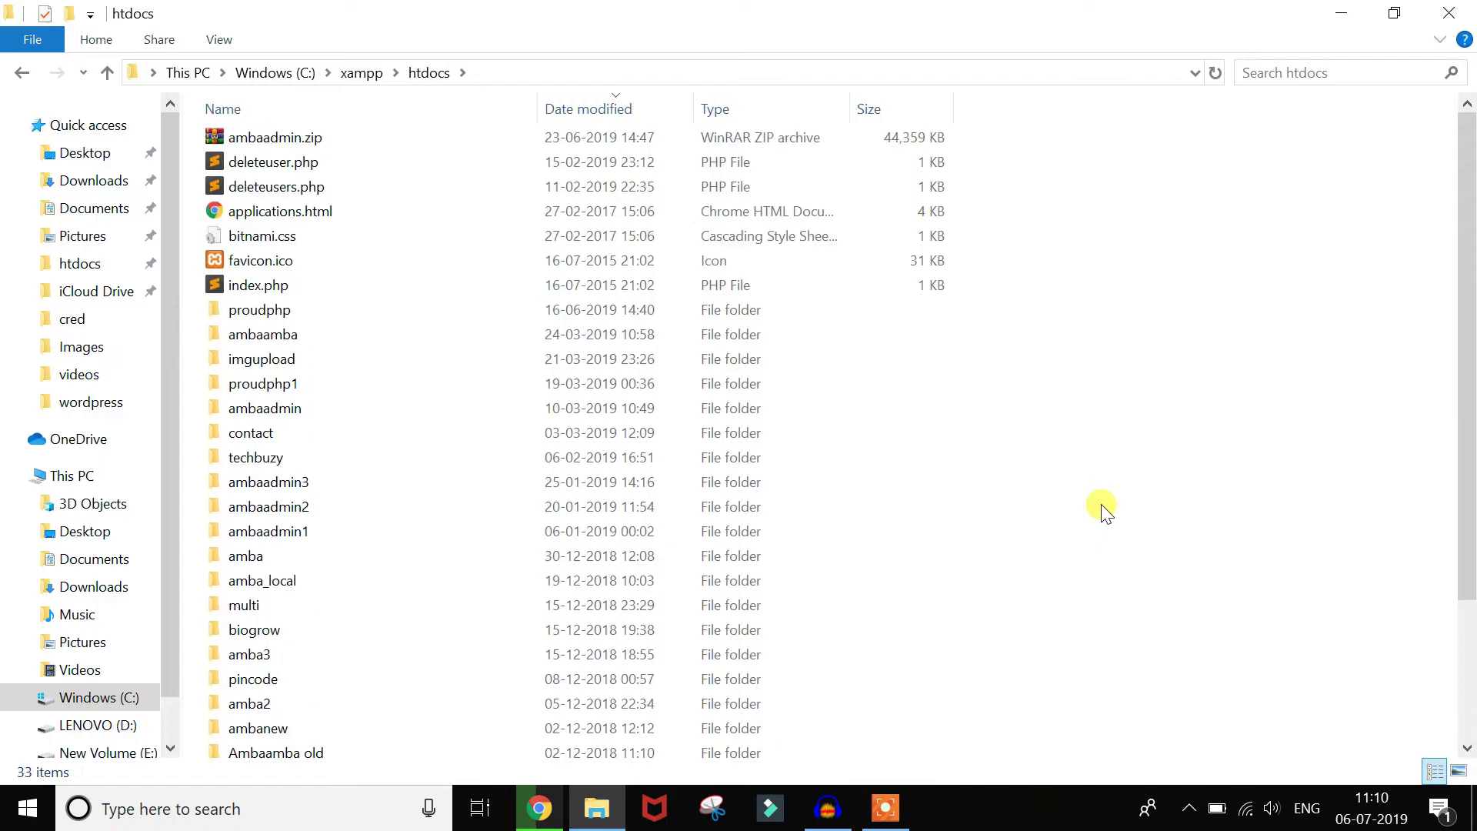
{"action": "scroll", "coordinate": [1104, 511], "scroll_direction": "down", "scroll_amount": 2}
{"action": "scroll", "coordinate": [1104, 511], "scroll_direction": "up", "scroll_amount": 3}
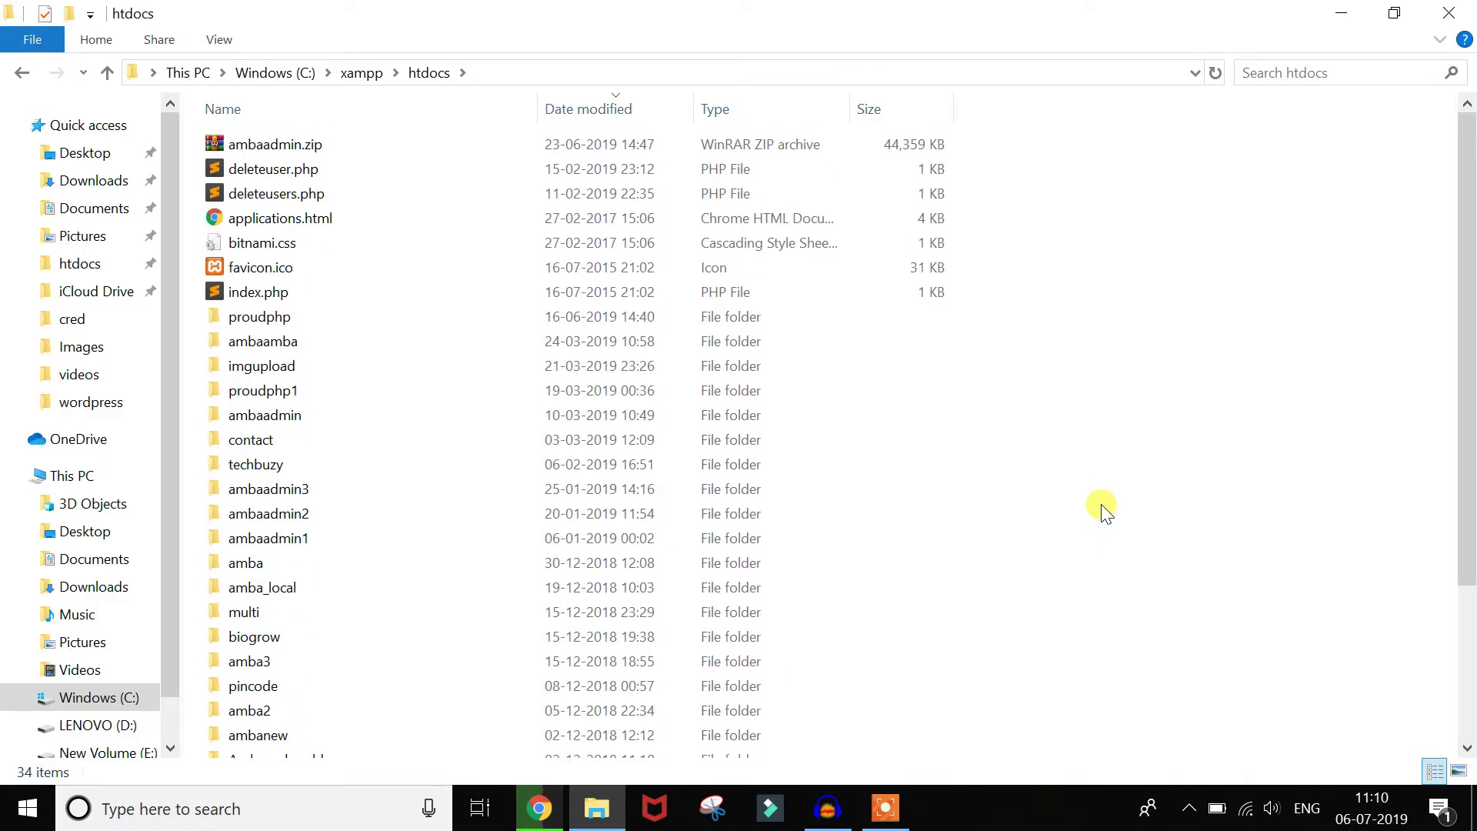
Step: Create and open a new folder named webskilltelugu inside htdocs, then return to Chrome
{"action": "key", "text": "ctrl+shift+n"}
{"action": "type", "text": "wo"}
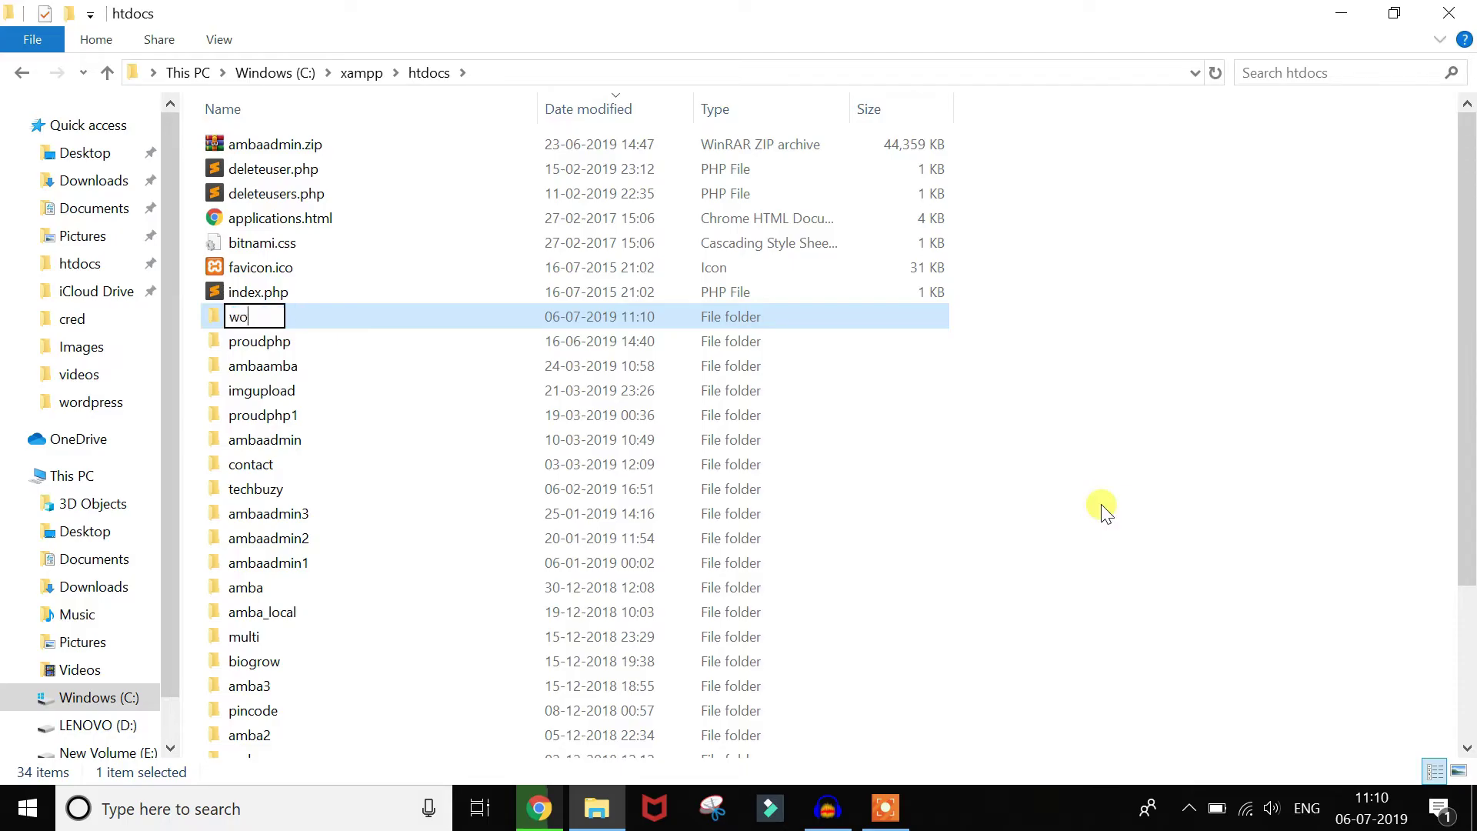
{"action": "key", "text": "BackSpace"}
{"action": "type", "text": "webskillte"}
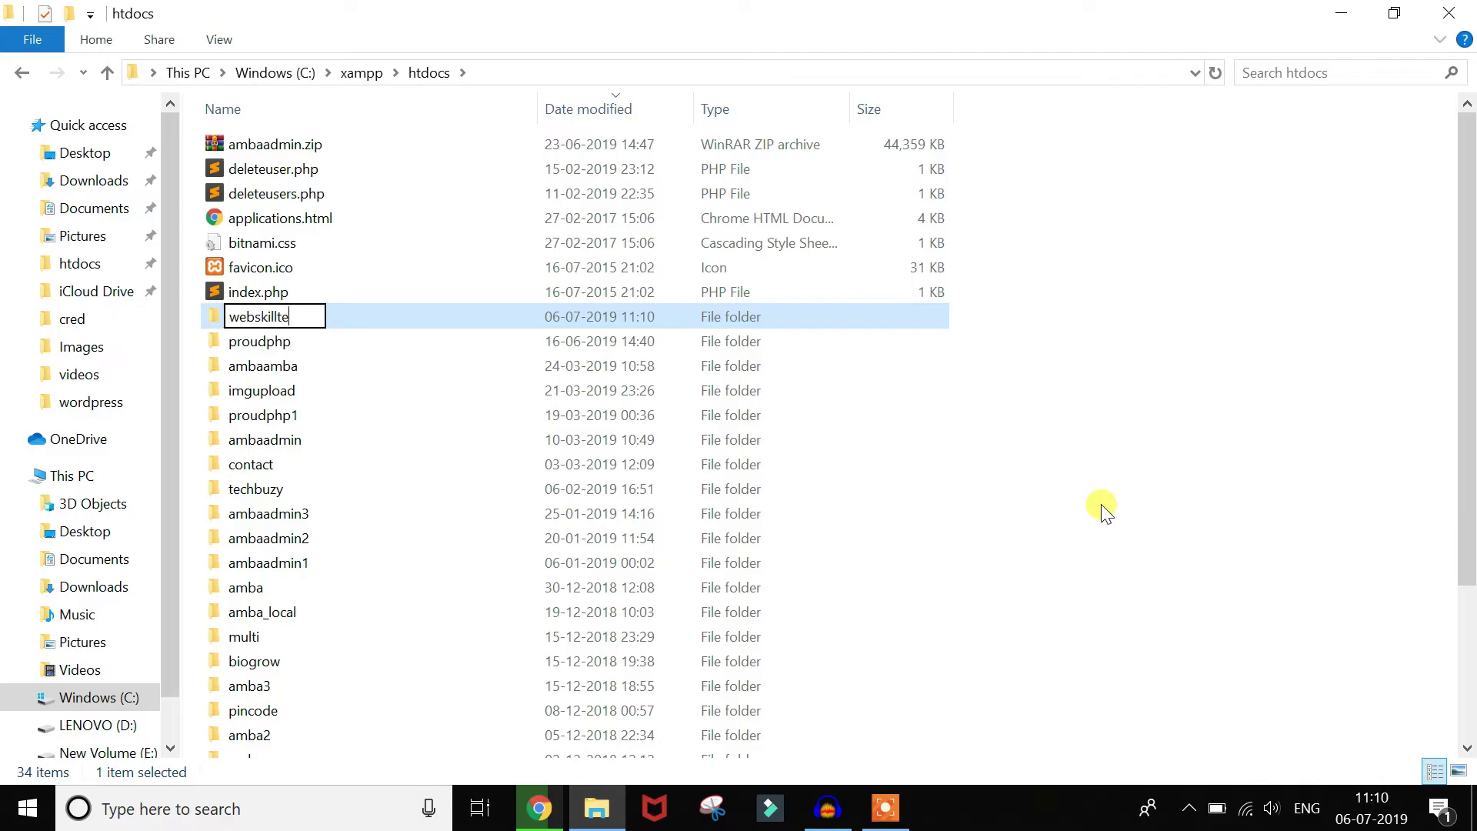
{"action": "type", "text": "lugu"}
{"action": "key", "text": "Return"}
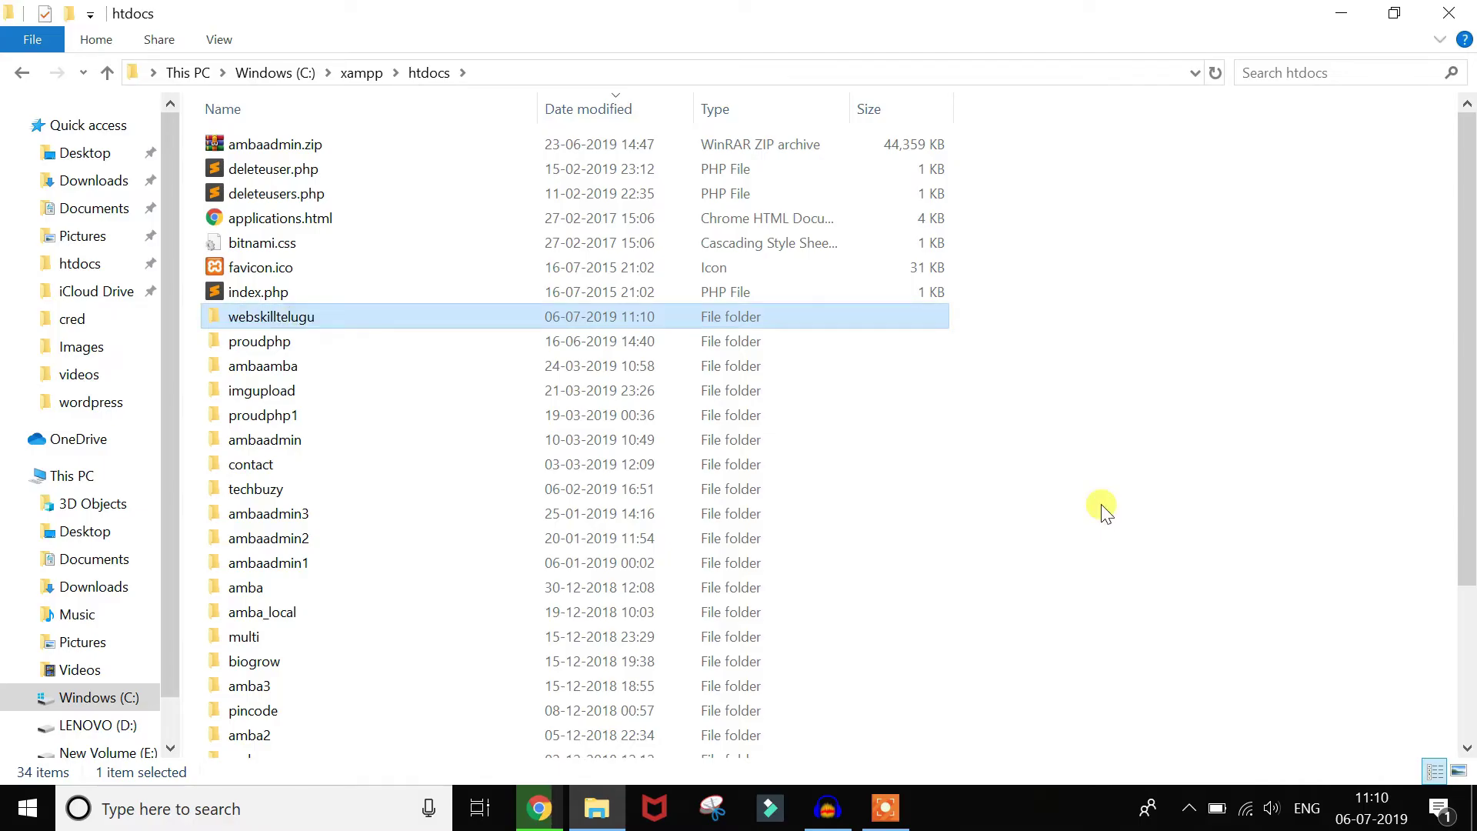
{"action": "key", "text": "Return"}
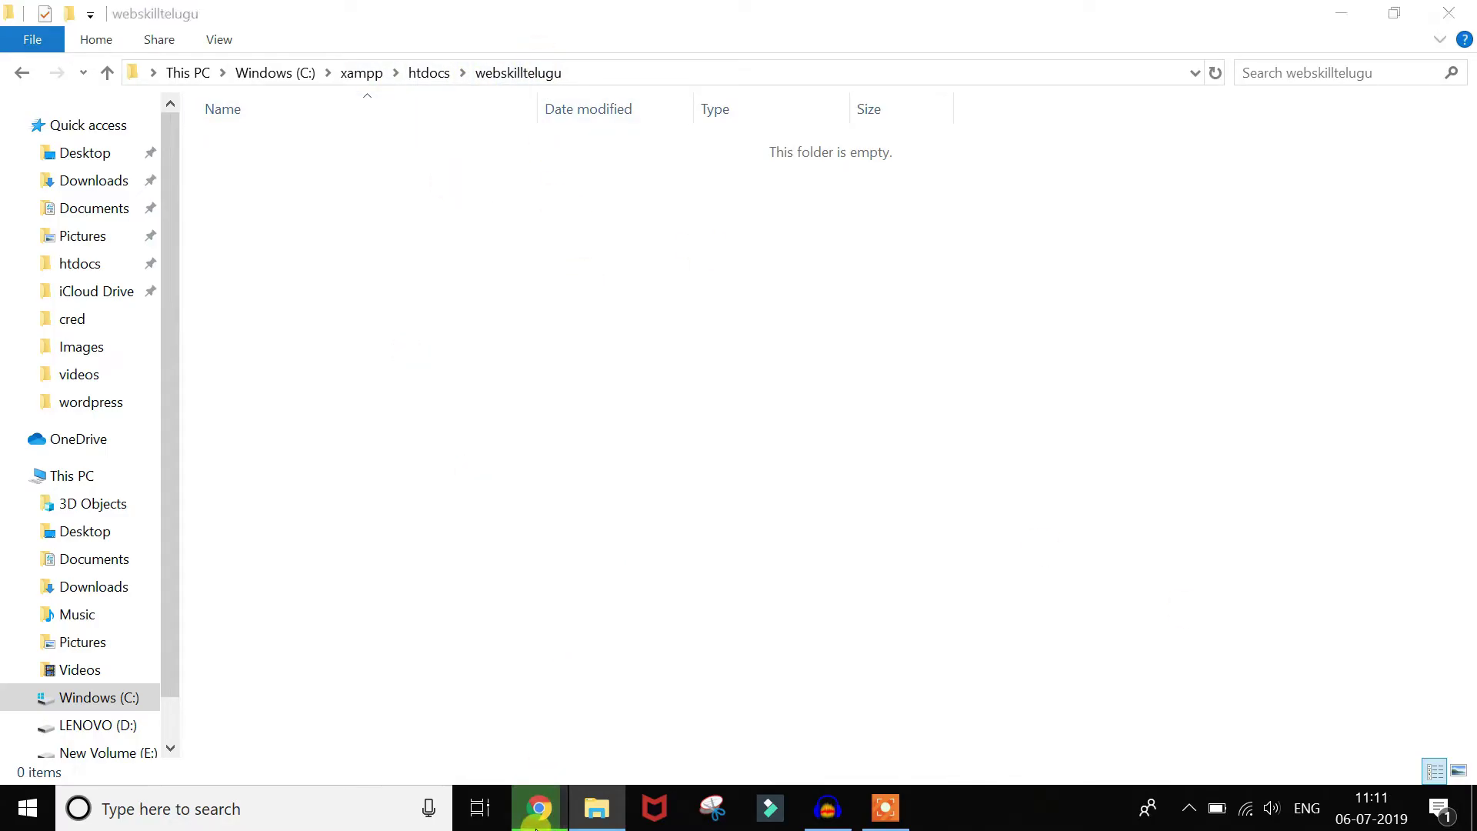
{"action": "left_click", "coordinate": [540, 804]}
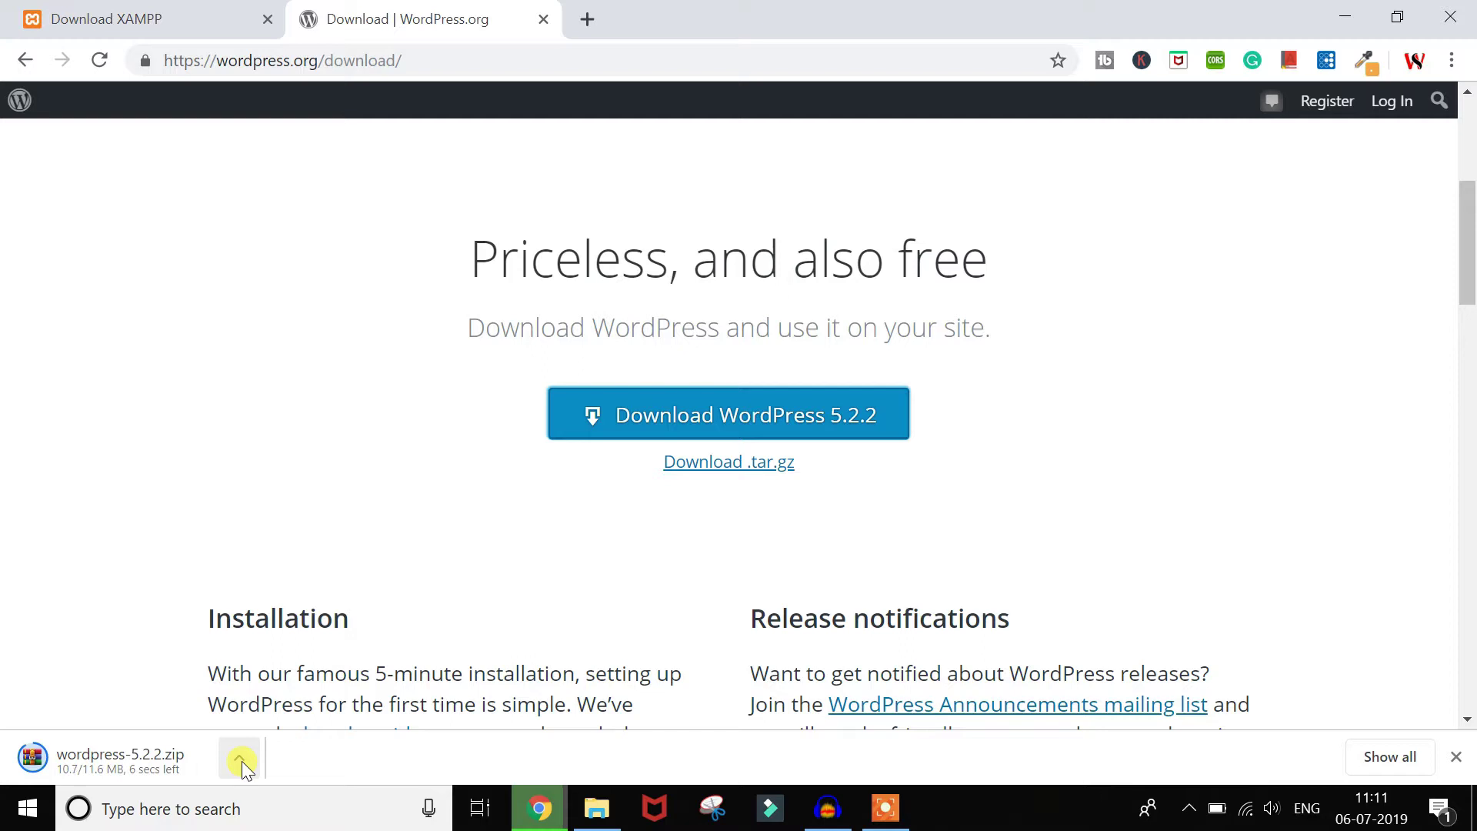
Step: Open the downloaded wordpress-5.2.2.zip archive in WinRAR, dismissing the licence notice
{"action": "key", "text": "alt+Tab"}
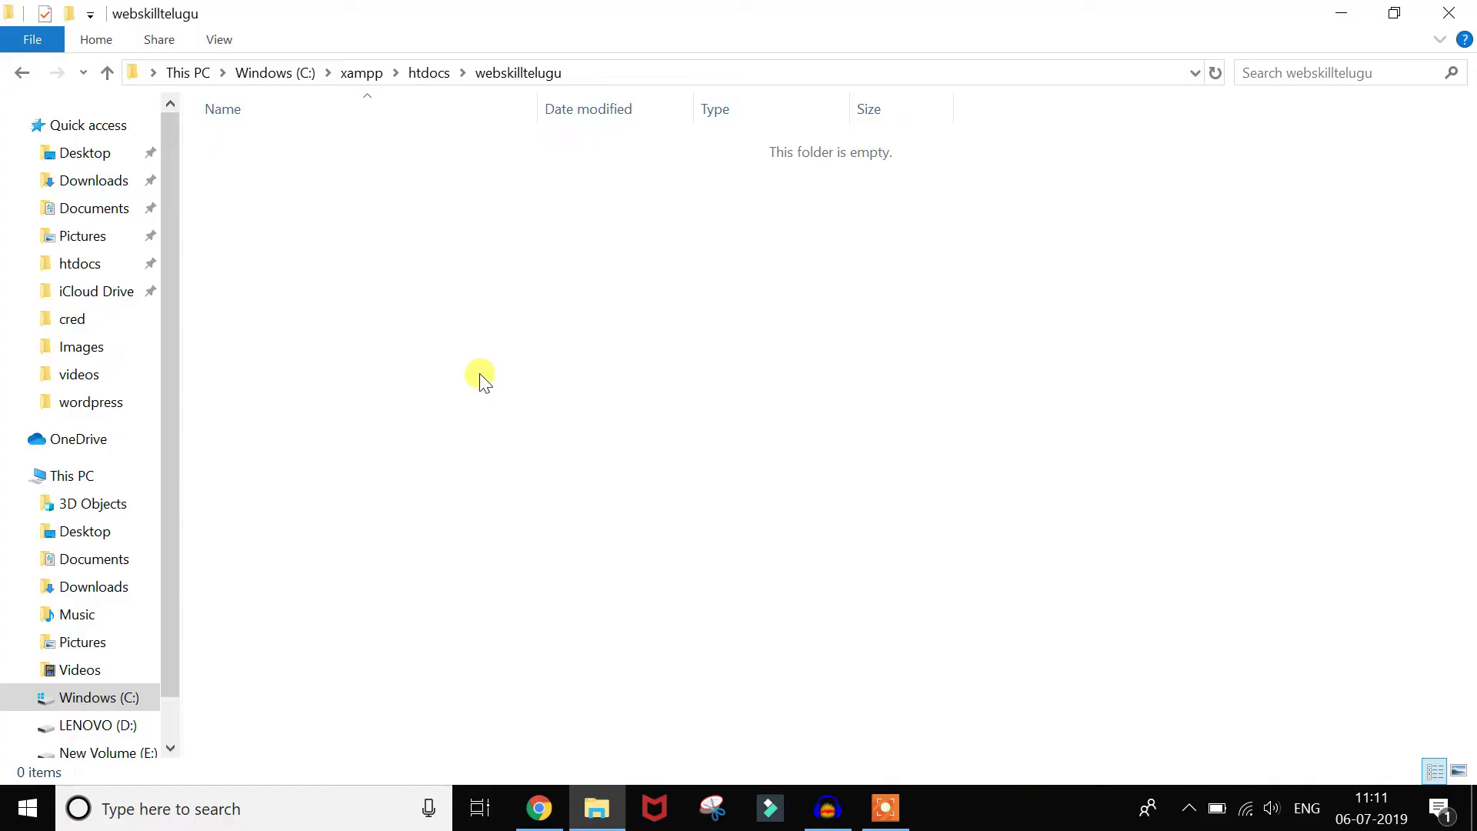
{"action": "key", "text": "alt+Tab"}
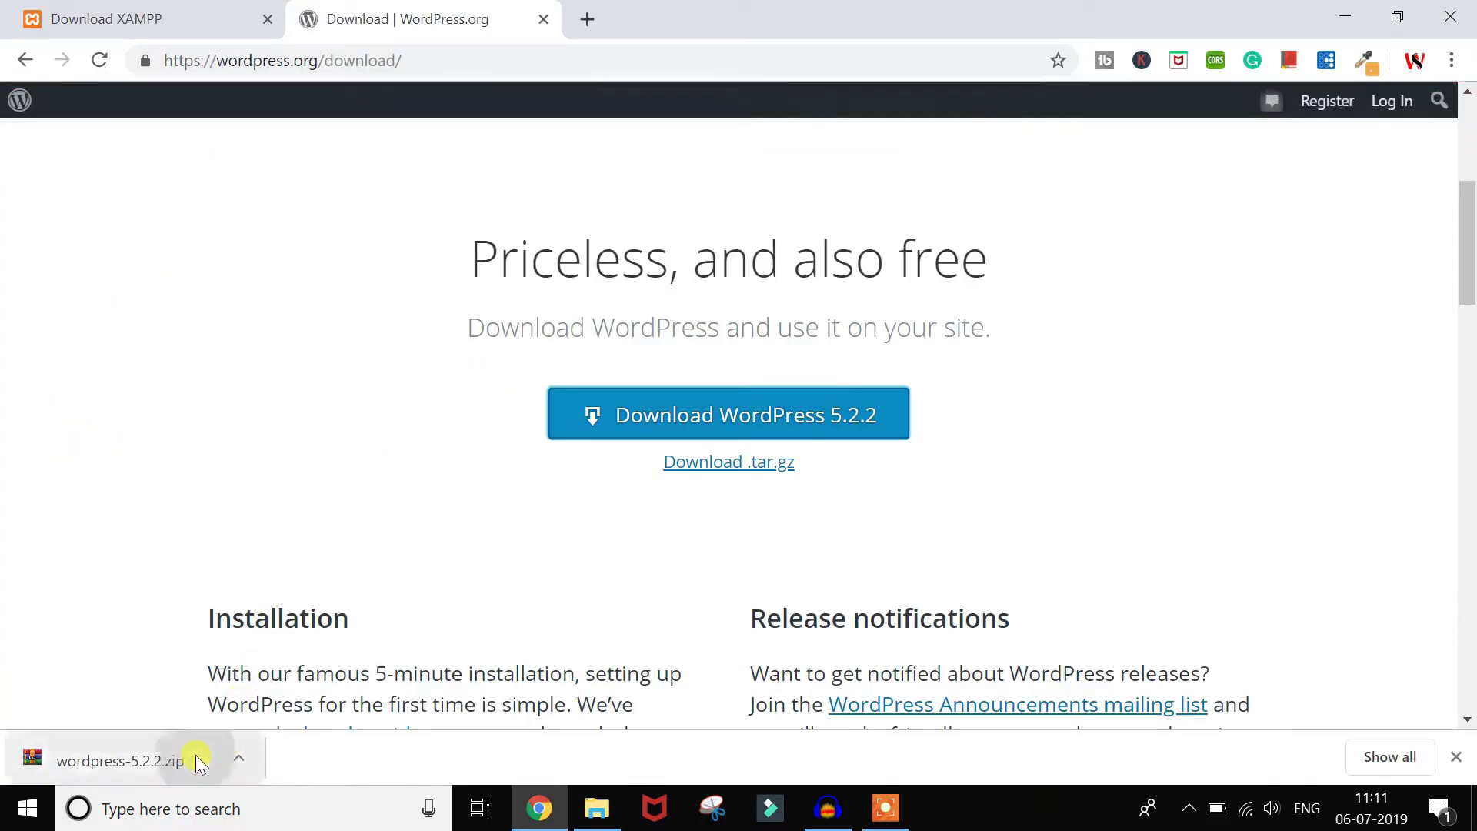
{"action": "left_click", "coordinate": [195, 755]}
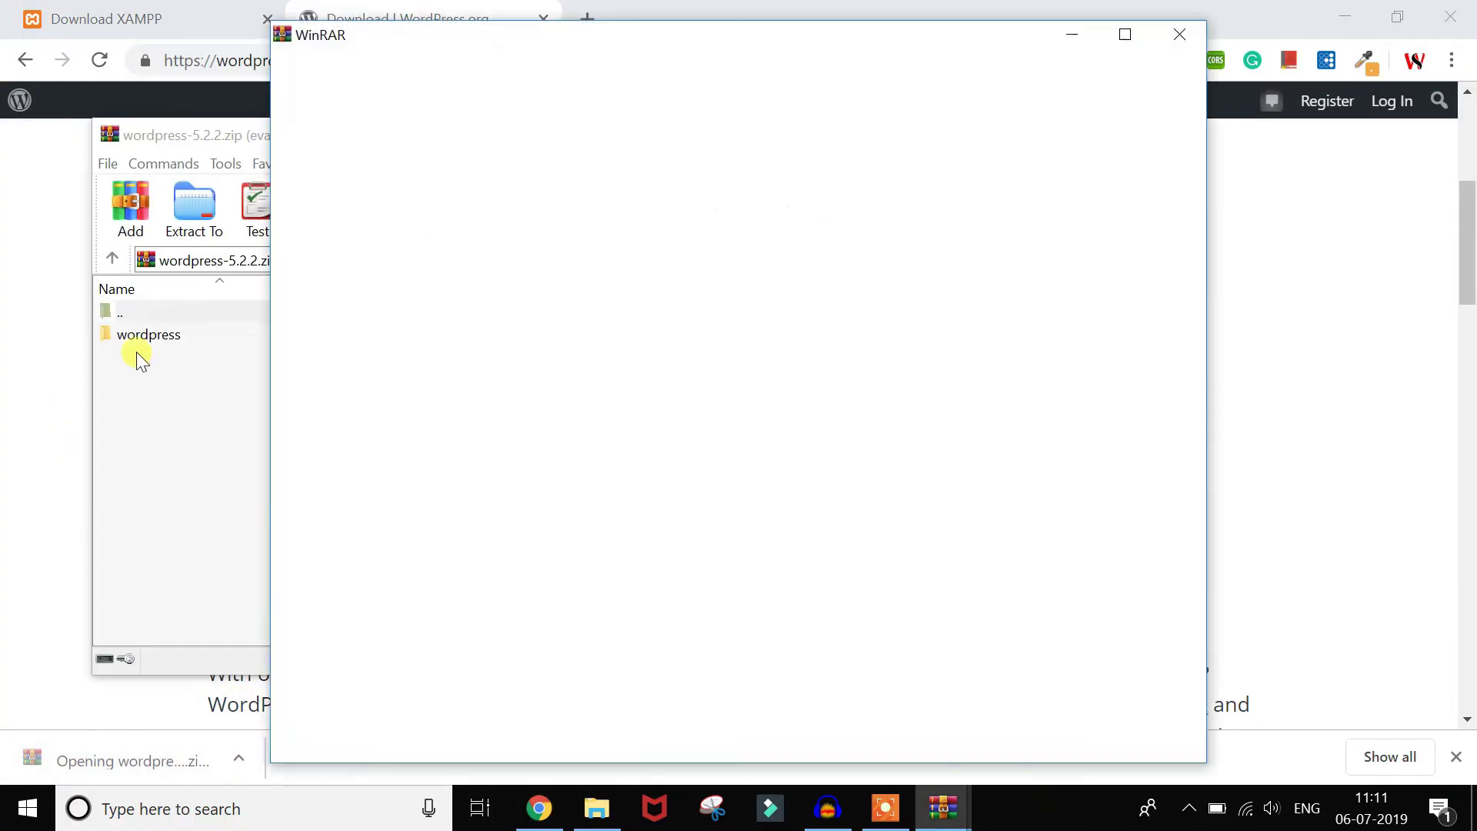
{"action": "left_click", "coordinate": [1180, 34]}
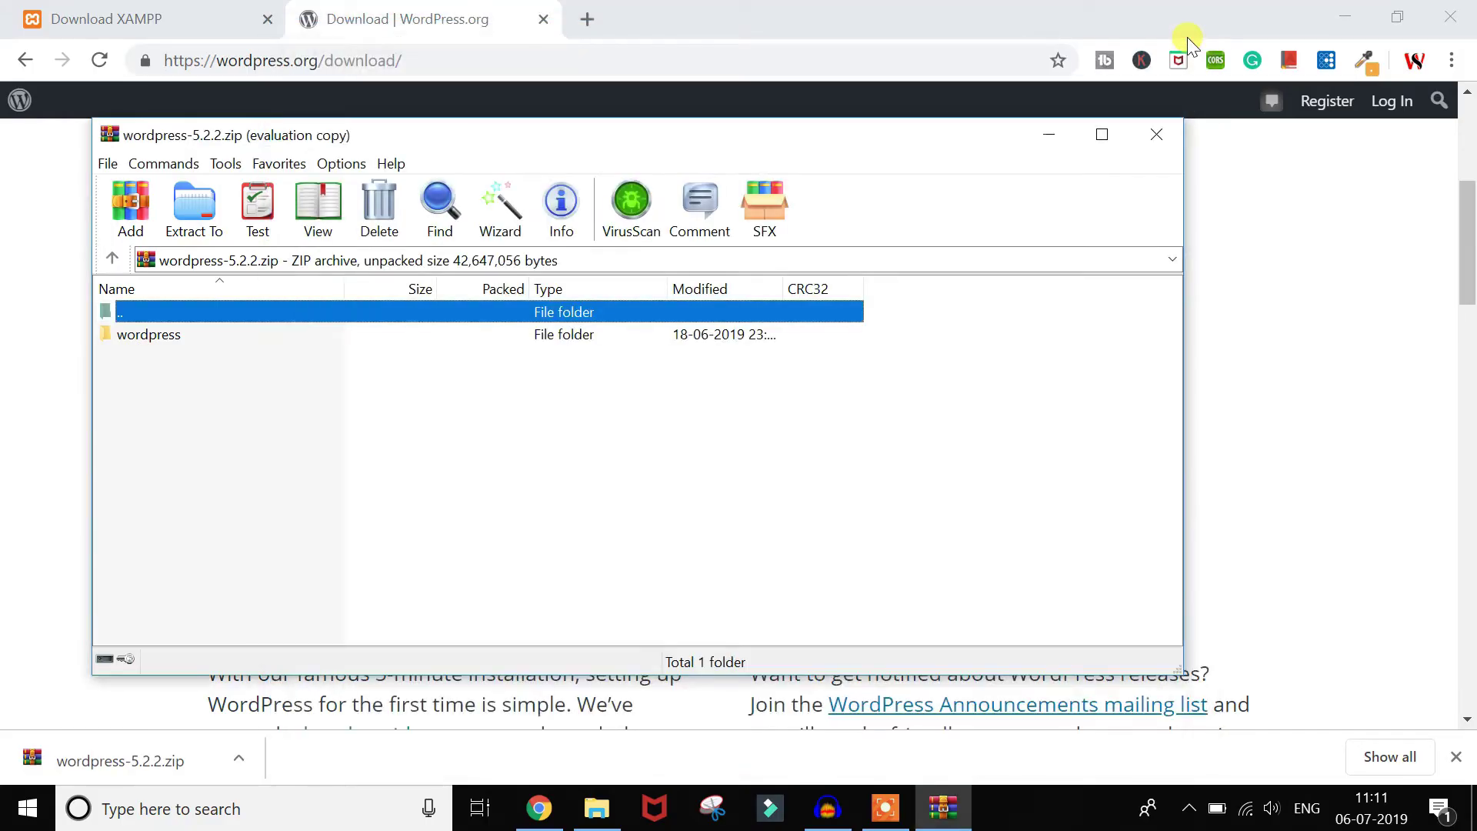
Step: Select all items in the archive's wordpress folder and bring up the webskilltelugu folder
{"action": "double_click", "coordinate": [163, 344]}
{"action": "left_click", "coordinate": [167, 381]}
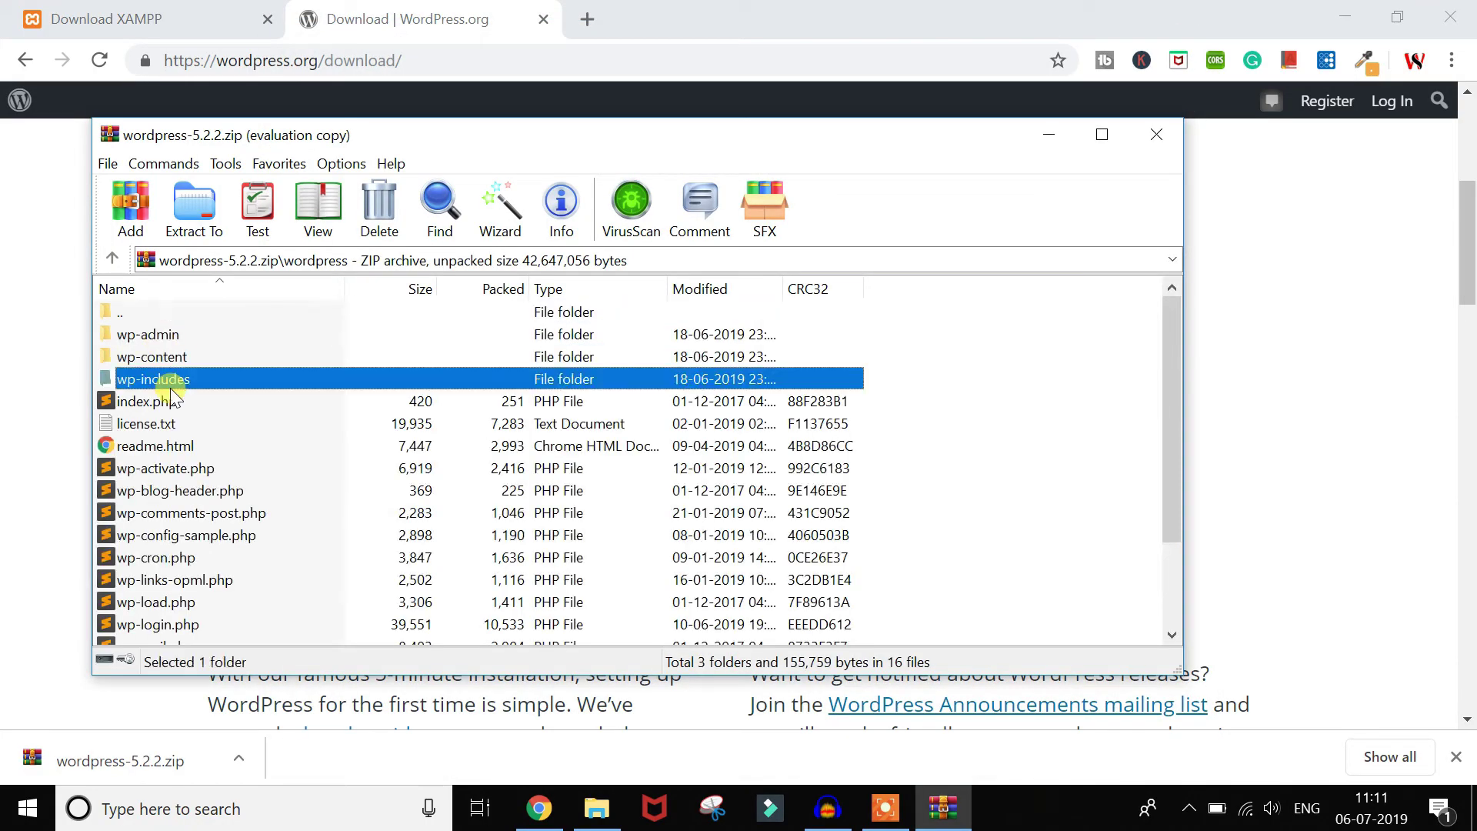
{"action": "key", "text": "ctrl+a"}
{"action": "key", "text": "alt+Tab"}
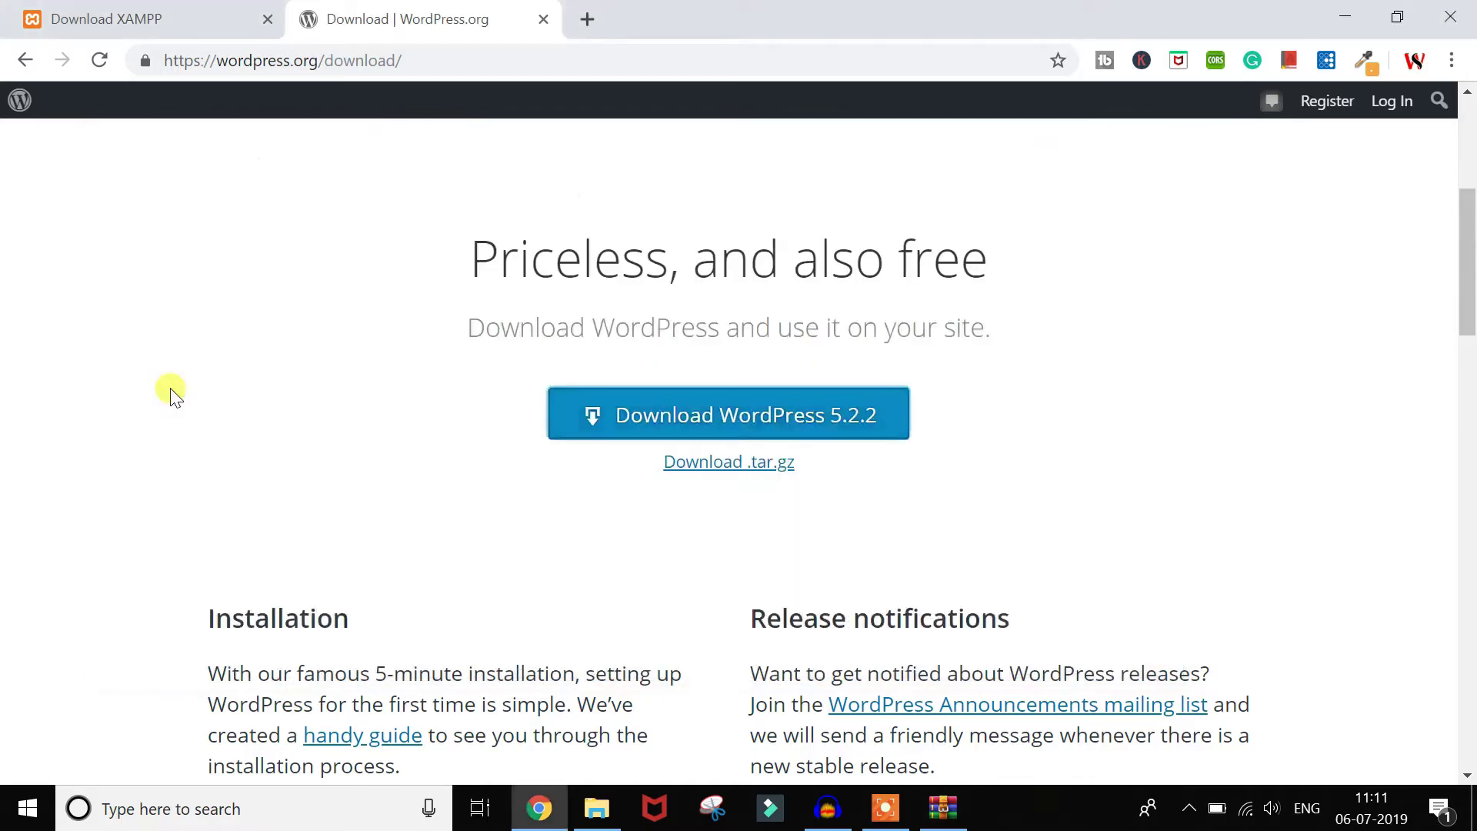
{"action": "key", "text": "alt+Tab"}
{"action": "key", "text": "alt+Tab"}
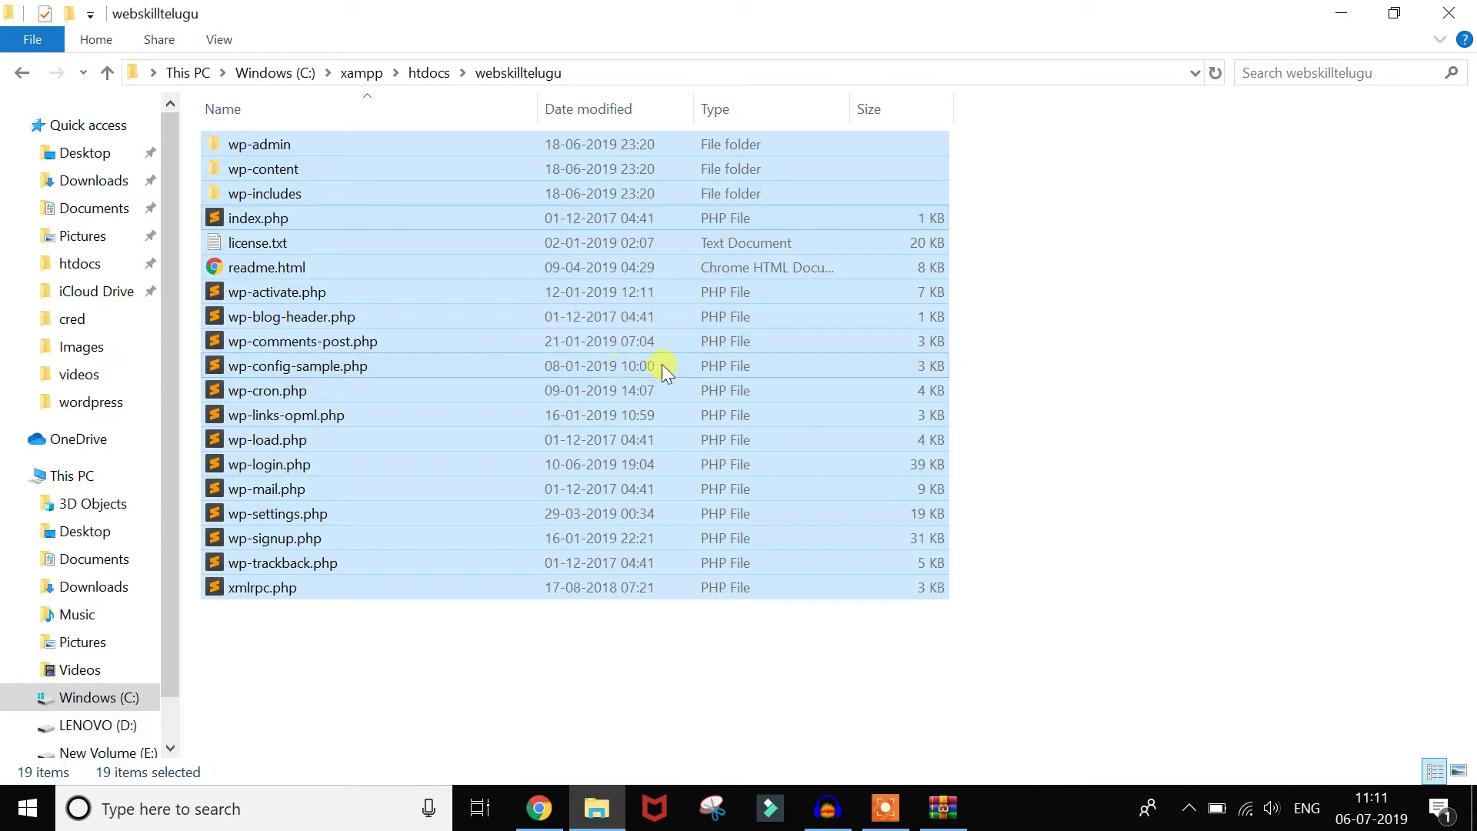
{"action": "left_click", "coordinate": [1075, 387]}
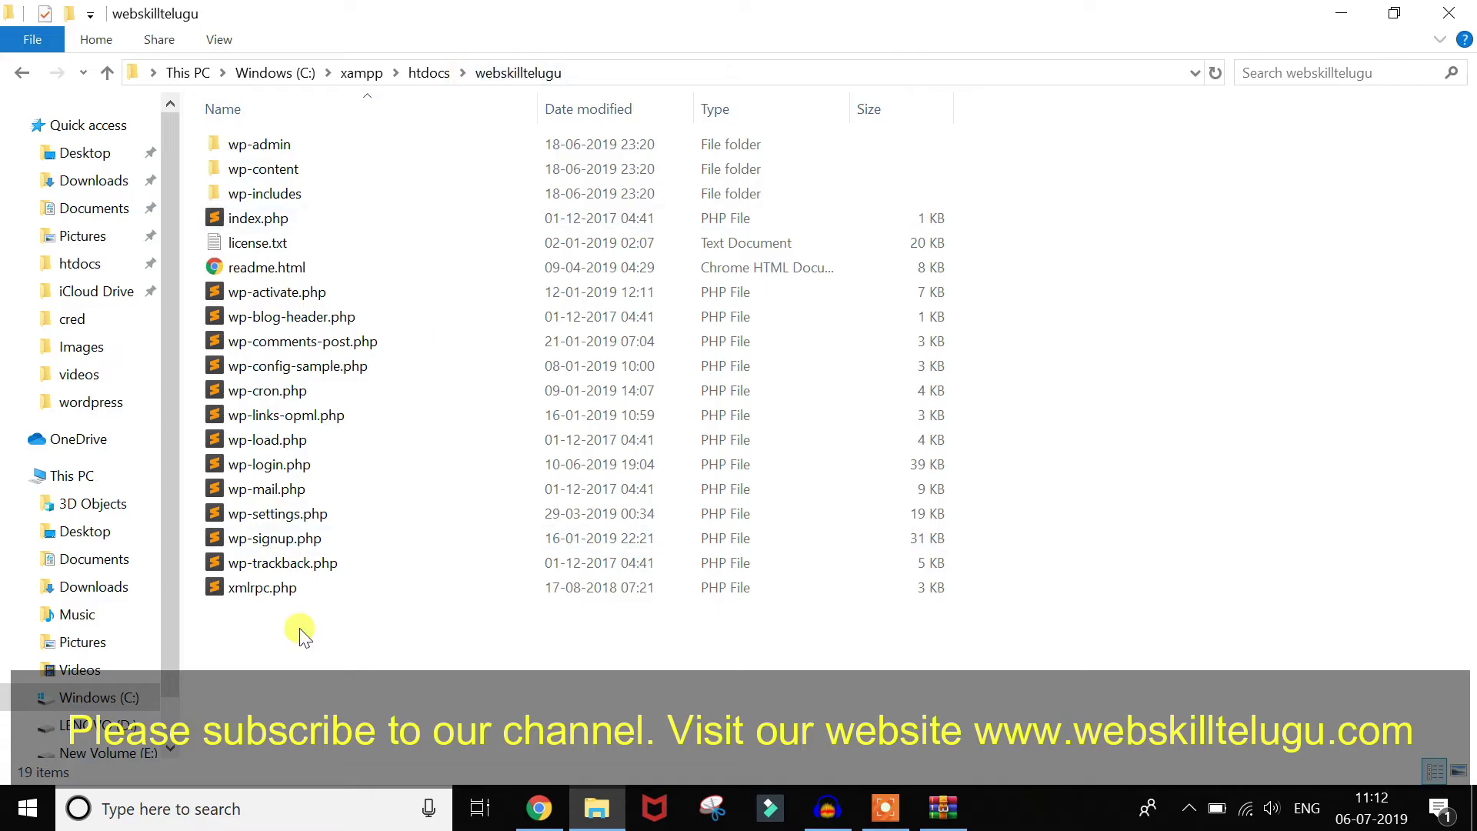
{"action": "key", "text": "super"}
Step: Launch XAMPP Control Panel via the xamp search, start Apache and MySQL, then minimize it
{"action": "type", "text": "xamp"}
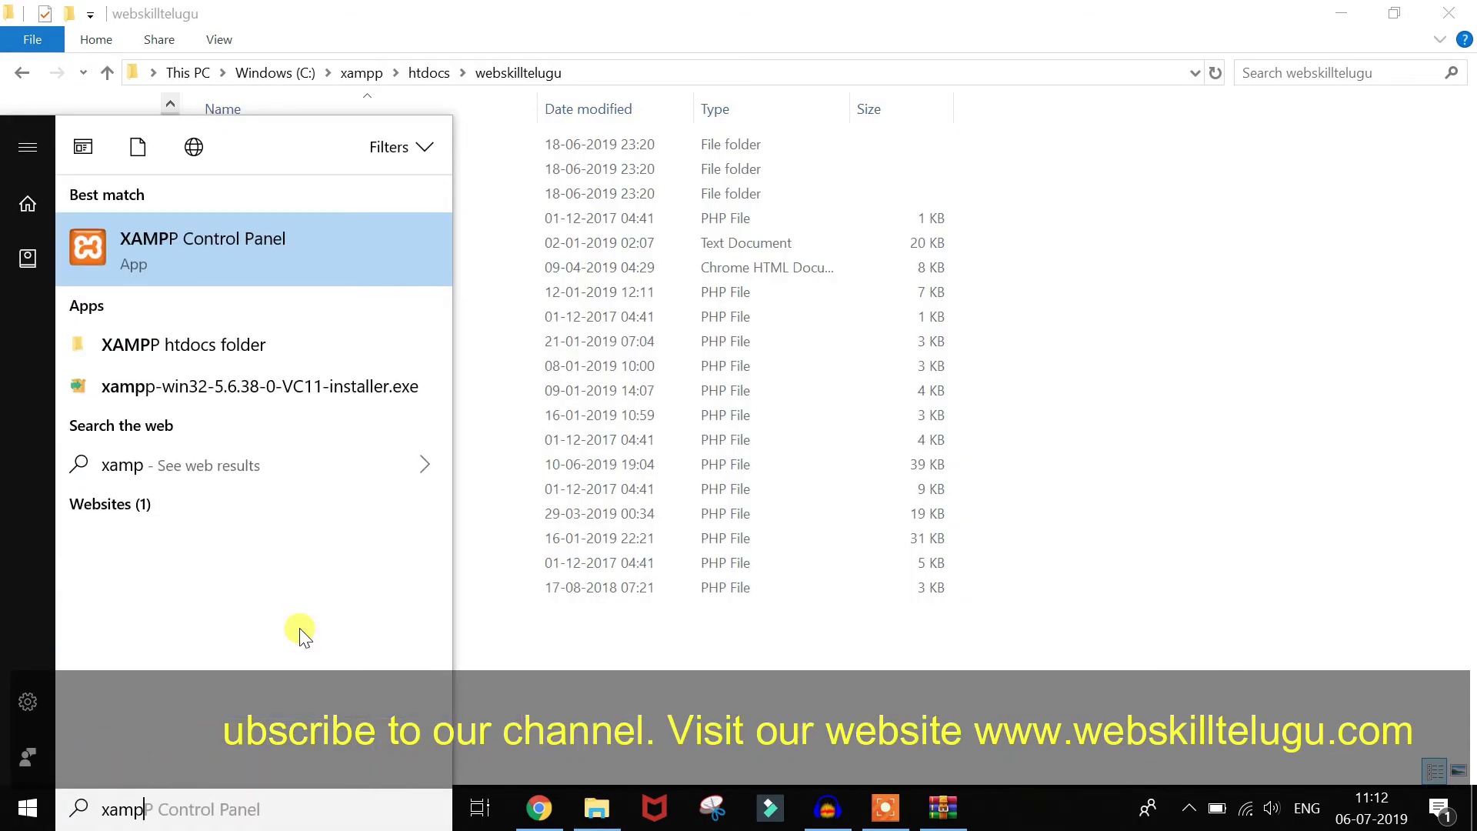
{"action": "key", "text": "Return"}
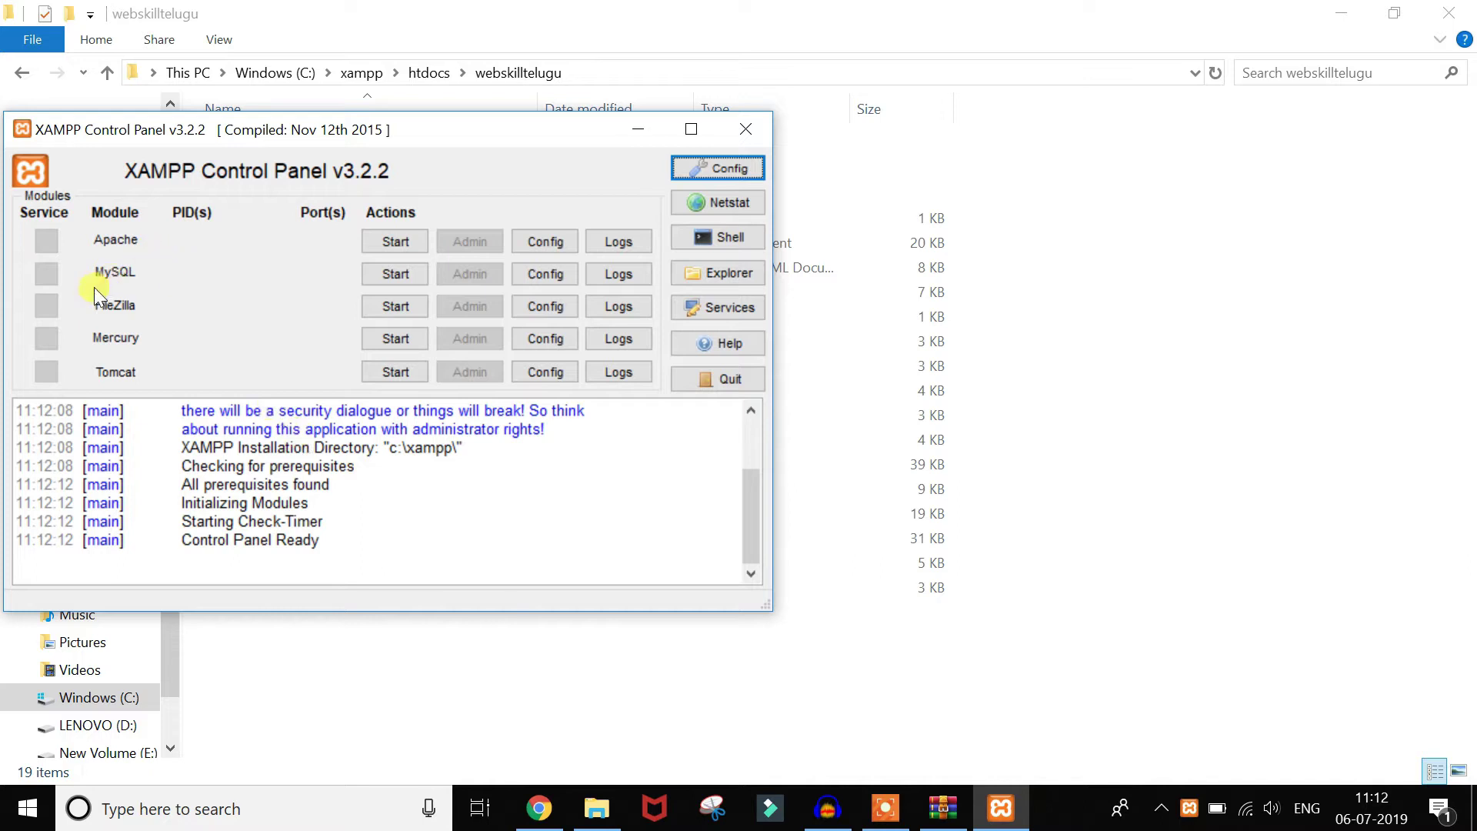
{"action": "left_click", "coordinate": [401, 247]}
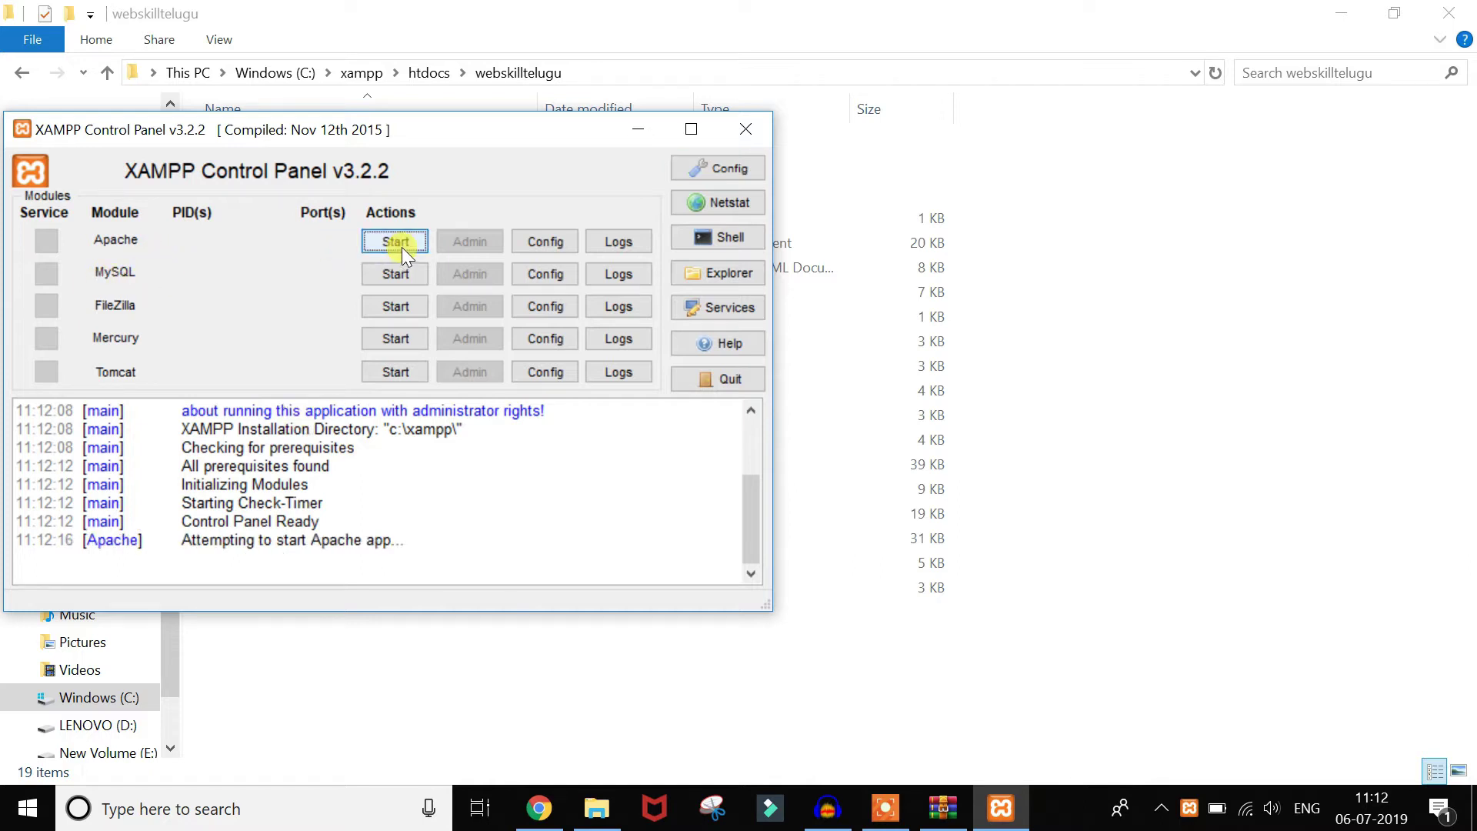
{"action": "left_click", "coordinate": [406, 277]}
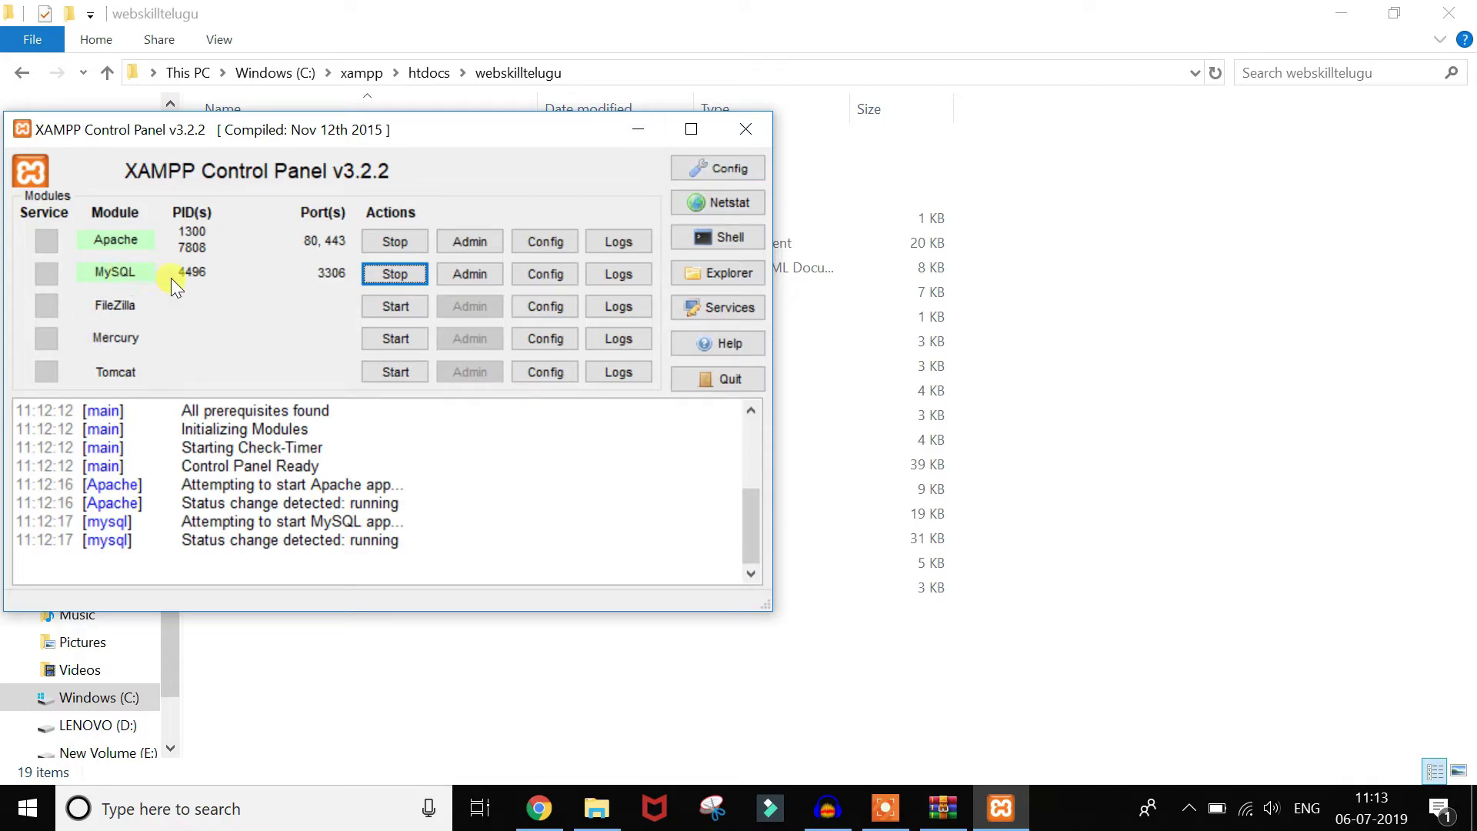
{"action": "left_click", "coordinate": [636, 131]}
Step: Load localhost/ in a new Chrome tab to show the Welcome to XAMPP dashboard
{"action": "left_click", "coordinate": [539, 808]}
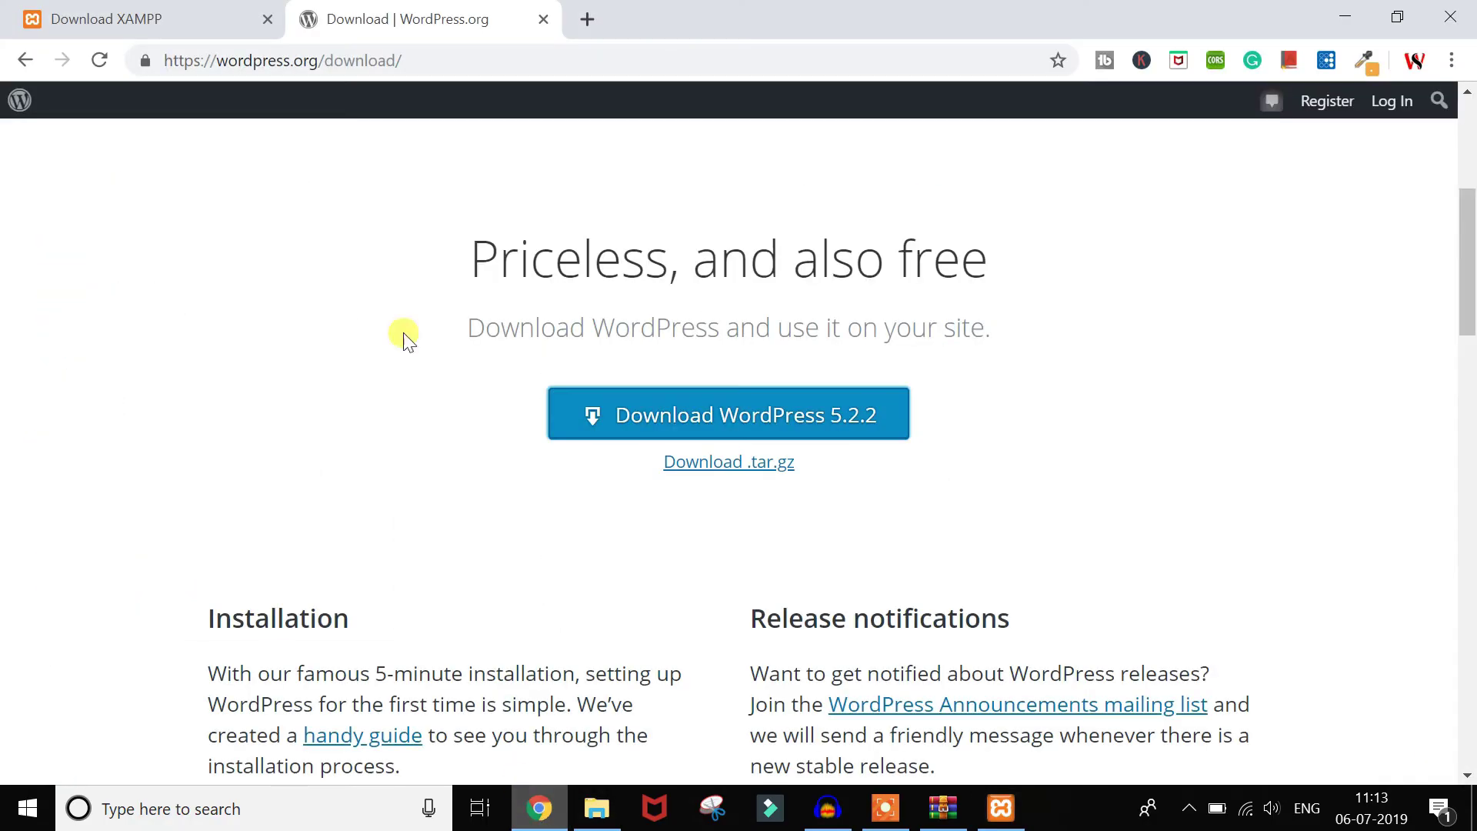
{"action": "left_click", "coordinate": [597, 23]}
{"action": "type", "text": "l"}
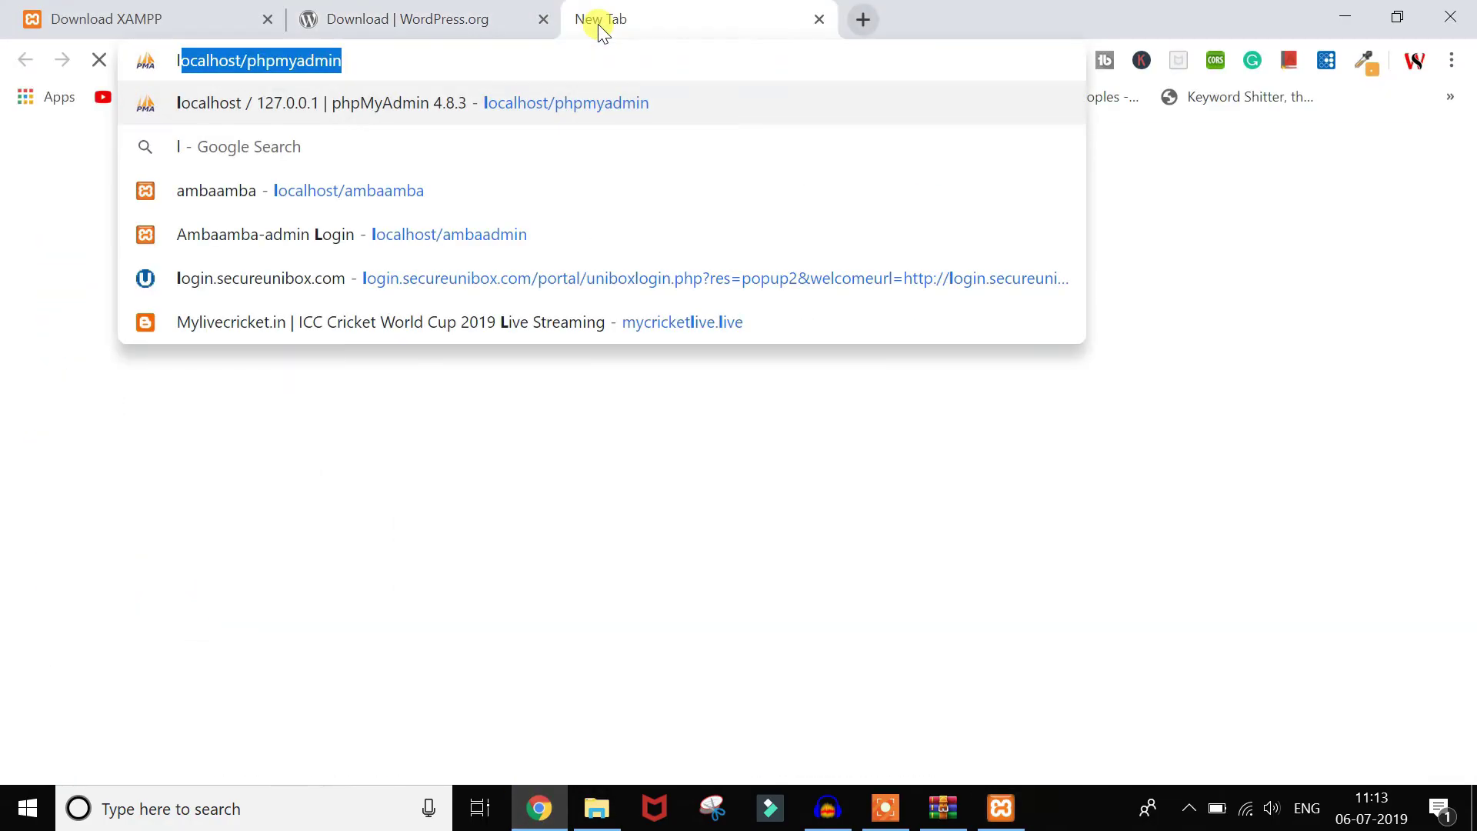
{"action": "type", "text": "ocalhost/phpmyadmi"}
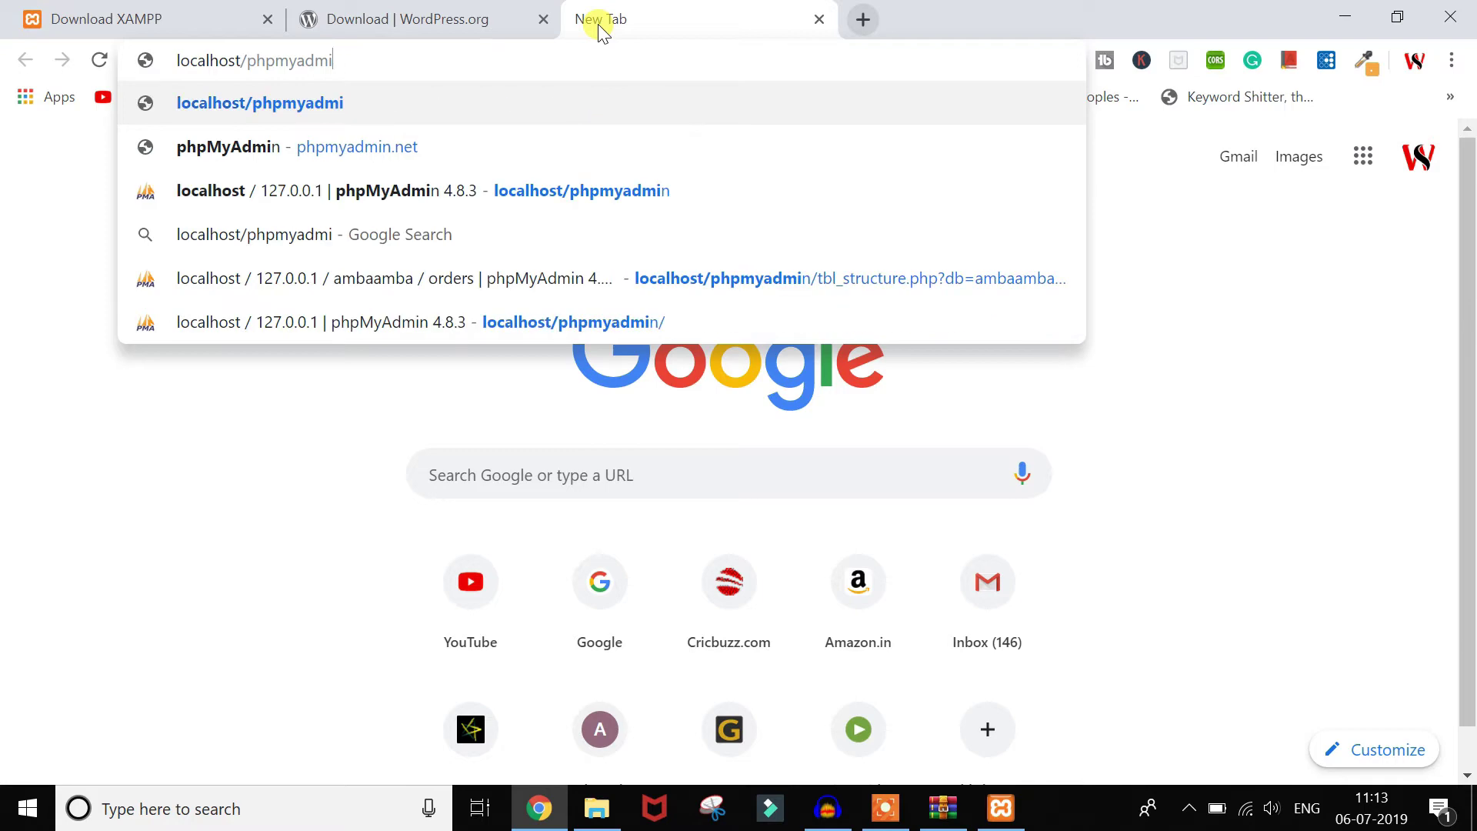
{"action": "key", "text": "BackSpace"}
{"action": "key", "text": "BackSpace"}
{"action": "key", "text": "BackSpace"}
{"action": "key", "text": "BackSpace"}
{"action": "key", "text": "BackSpace"}
{"action": "key", "text": "BackSpace"}
{"action": "key", "text": "BackSpace"}
{"action": "key", "text": "BackSpace"}
{"action": "key", "text": "BackSpace"}
{"action": "key", "text": "Return"}
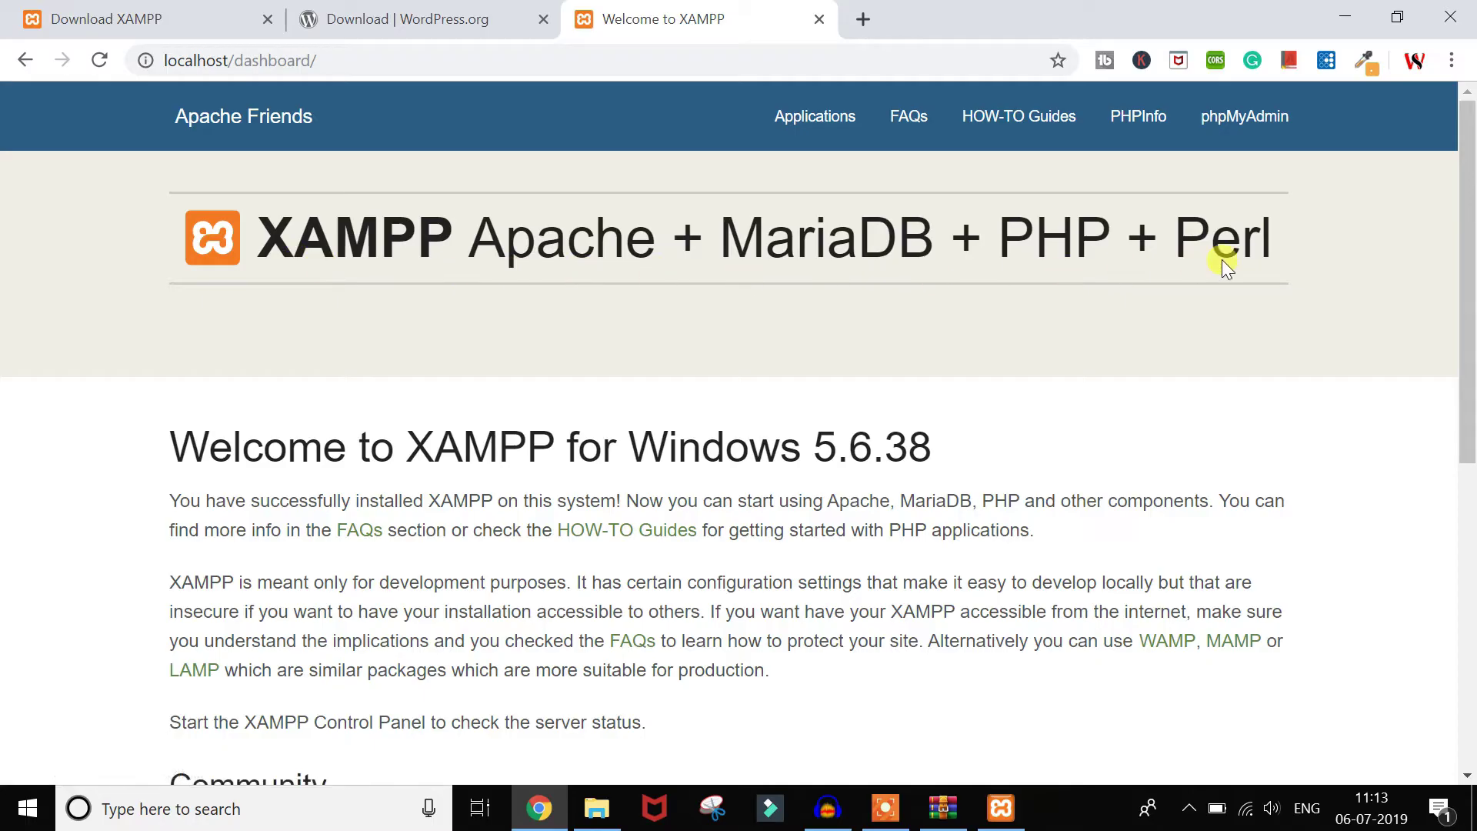
{"action": "scroll", "coordinate": [583, 581], "scroll_direction": "down", "scroll_amount": 8}
{"action": "scroll", "coordinate": [584, 581], "scroll_direction": "up", "scroll_amount": 8}
Step: Stop then start Apache in XAMPP, reloading localhost/dashboard after each change
{"action": "left_click", "coordinate": [1001, 808]}
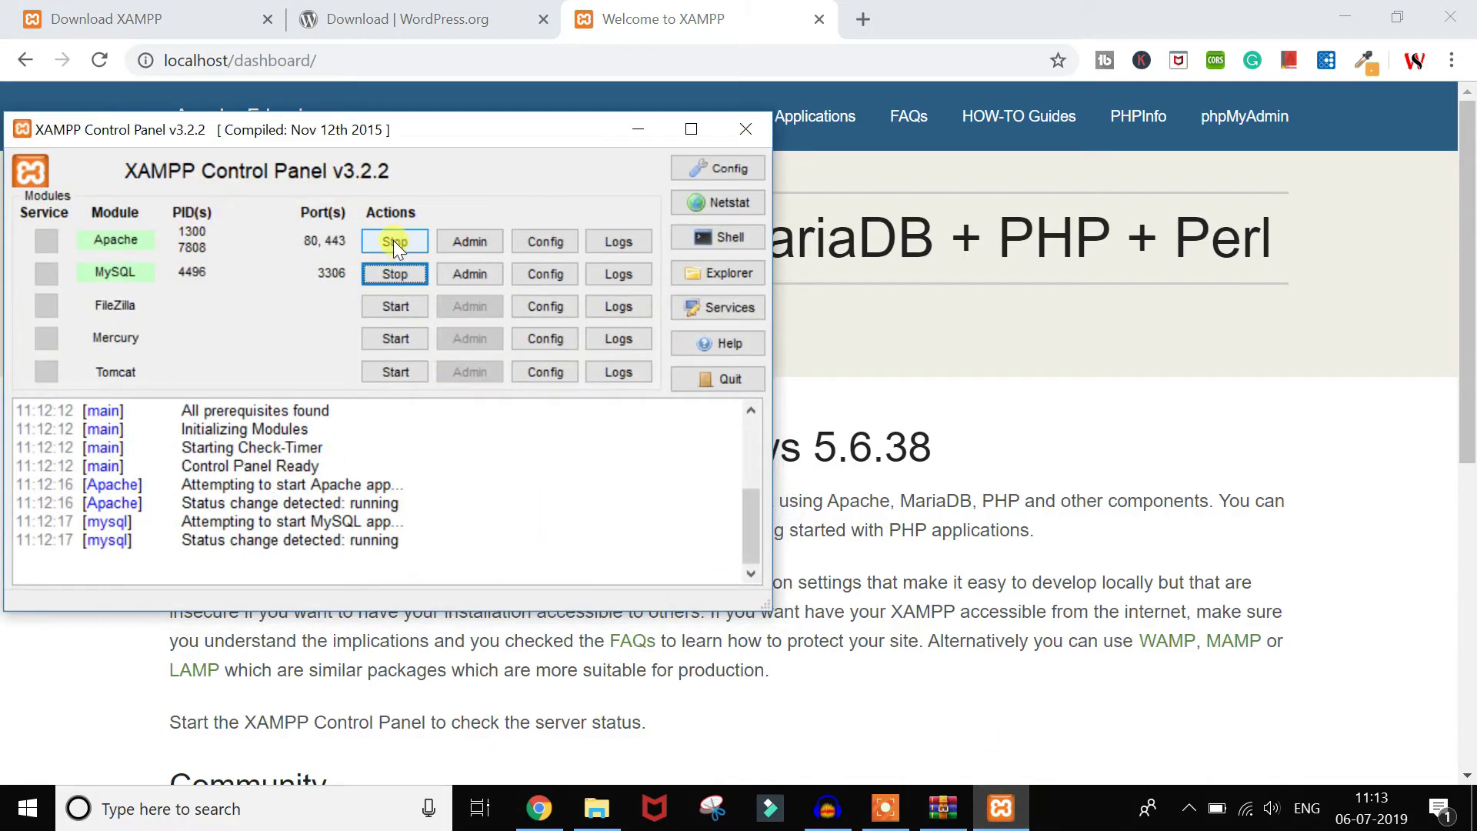
{"action": "left_click", "coordinate": [394, 243]}
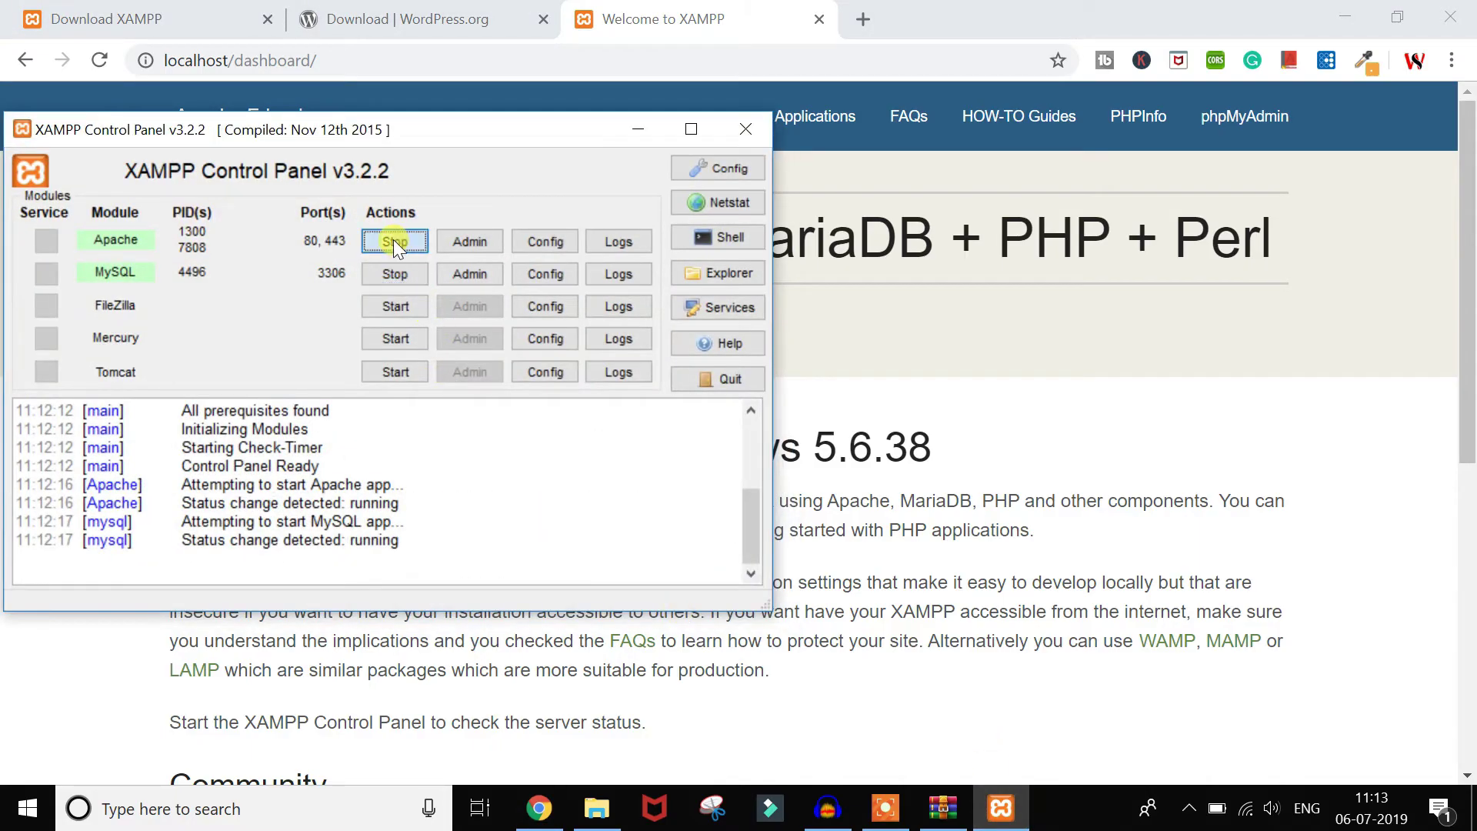
{"action": "left_click", "coordinate": [795, 67]}
{"action": "key", "text": "Return"}
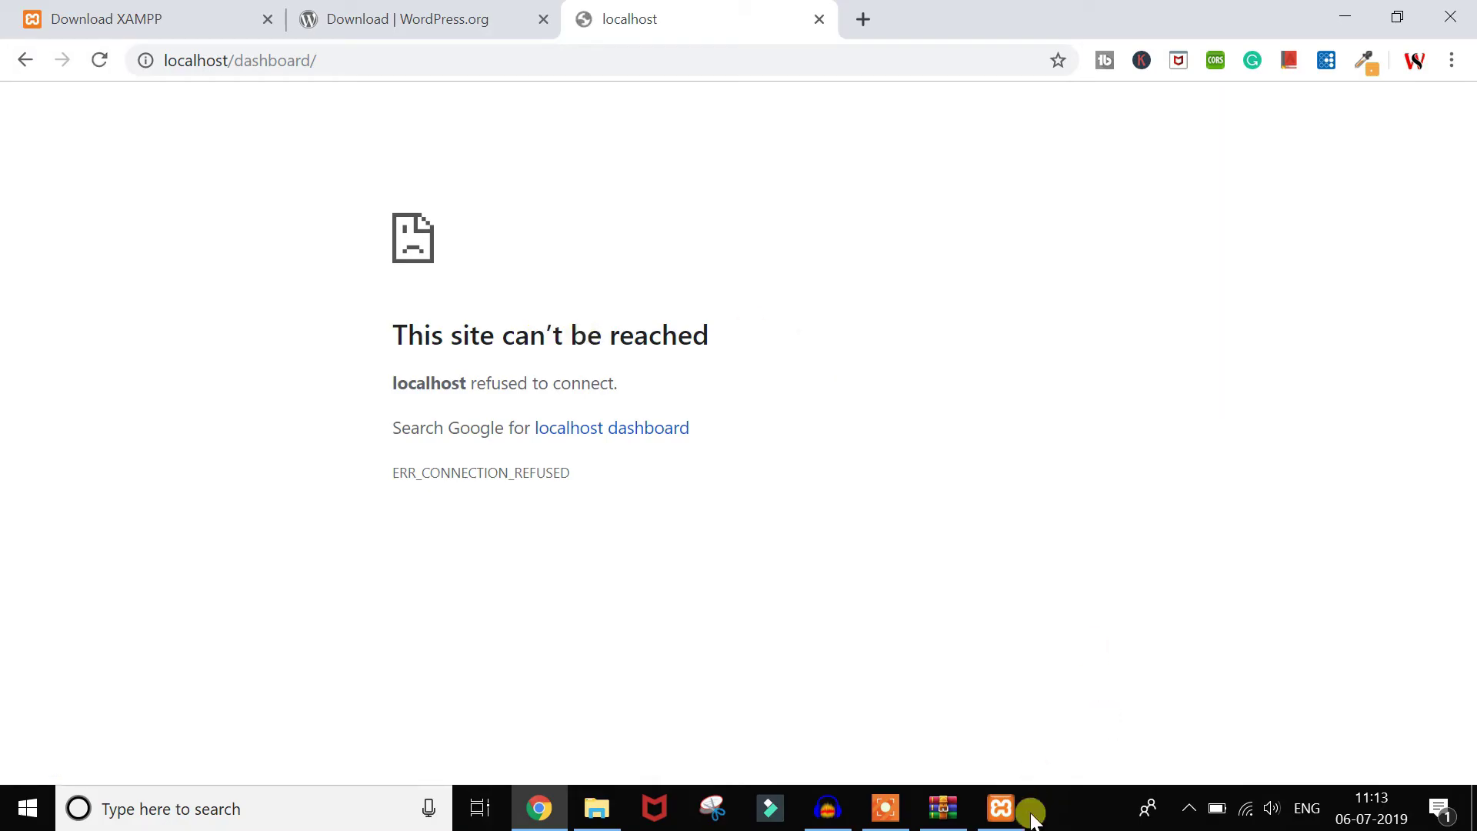
{"action": "left_click", "coordinate": [1004, 808]}
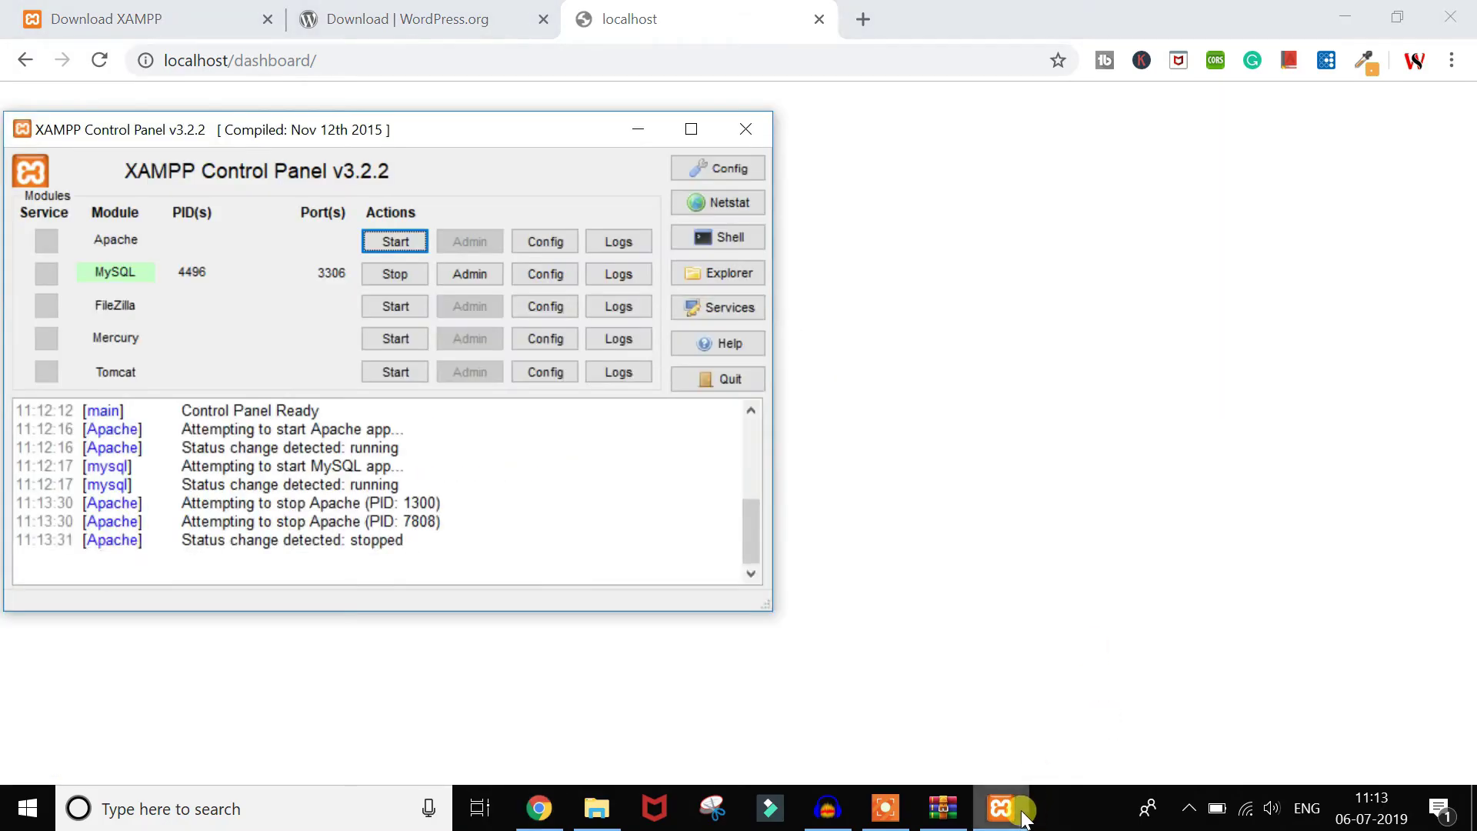
{"action": "left_click", "coordinate": [408, 233]}
{"action": "left_click", "coordinate": [313, 62]}
{"action": "key", "text": "Return"}
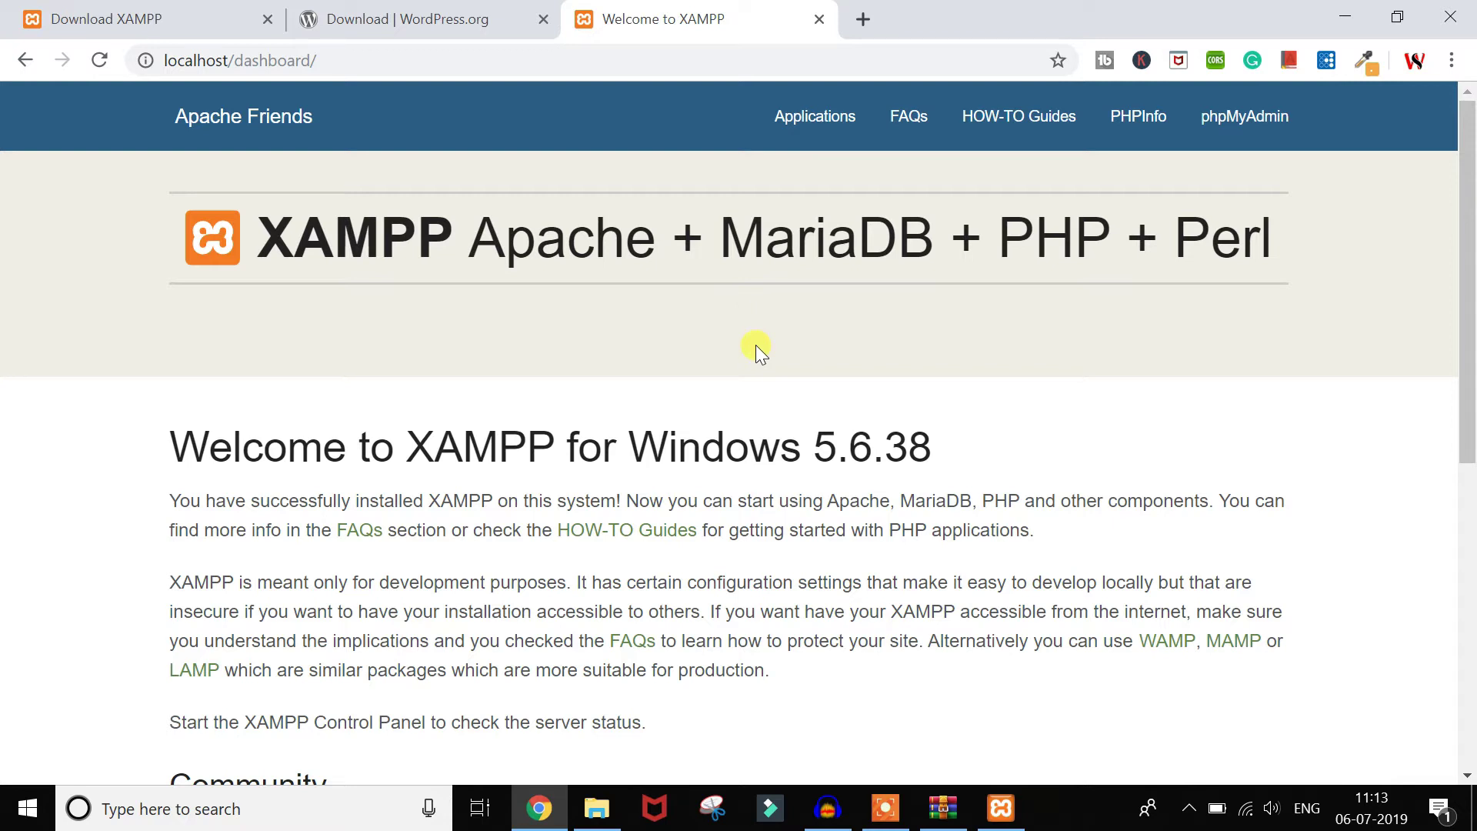
Step: Change the address to localhost/phpmyadmin and open phpMyAdmin's New database page
{"action": "left_click", "coordinate": [233, 60]}
{"action": "left_click_drag", "start_coordinate": [233, 60], "coordinate": [478, 76]}
{"action": "key", "text": "BackSpace"}
{"action": "type", "text": "/p"}
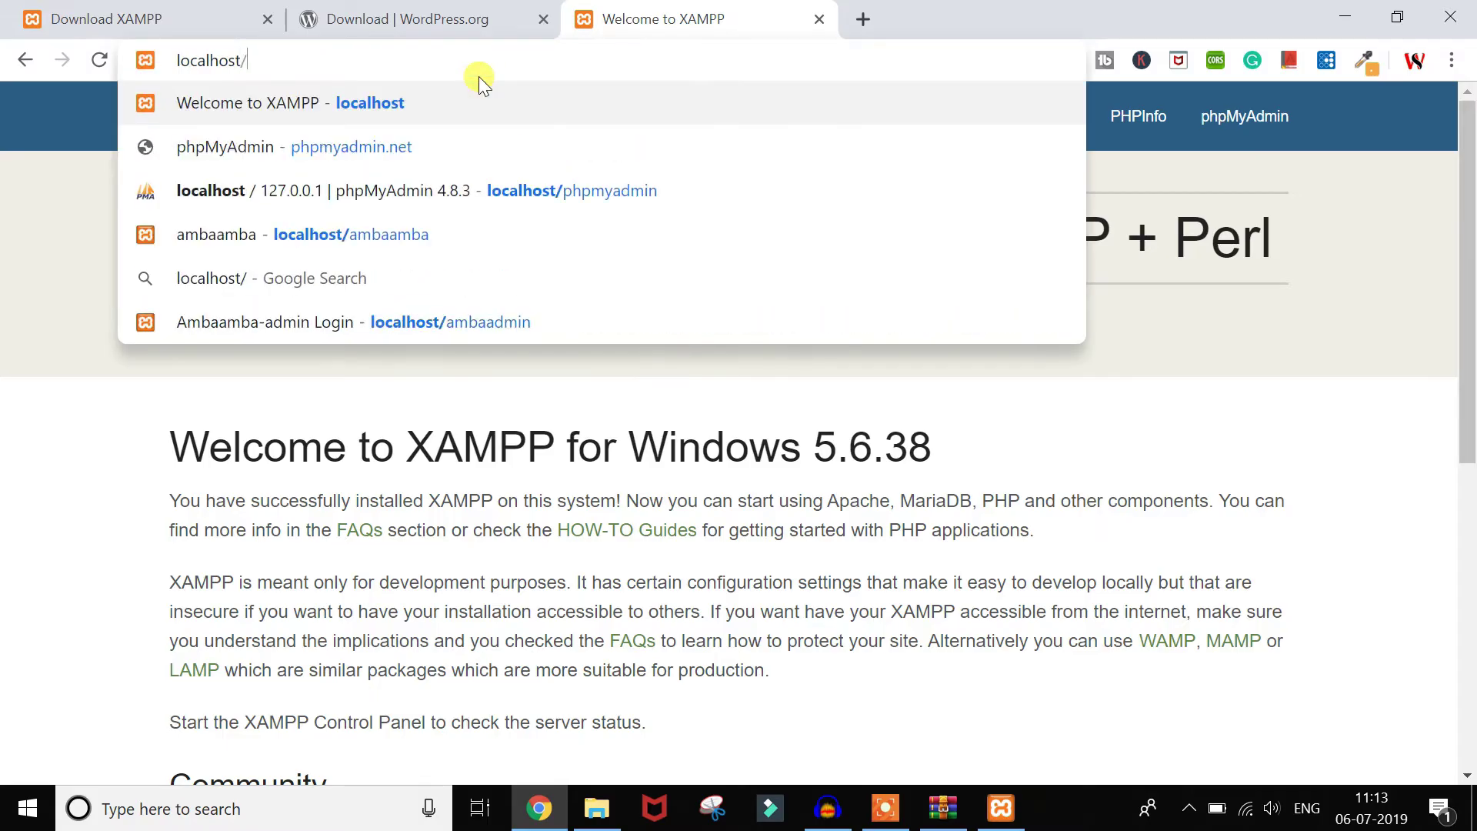
{"action": "type", "text": "hp"}
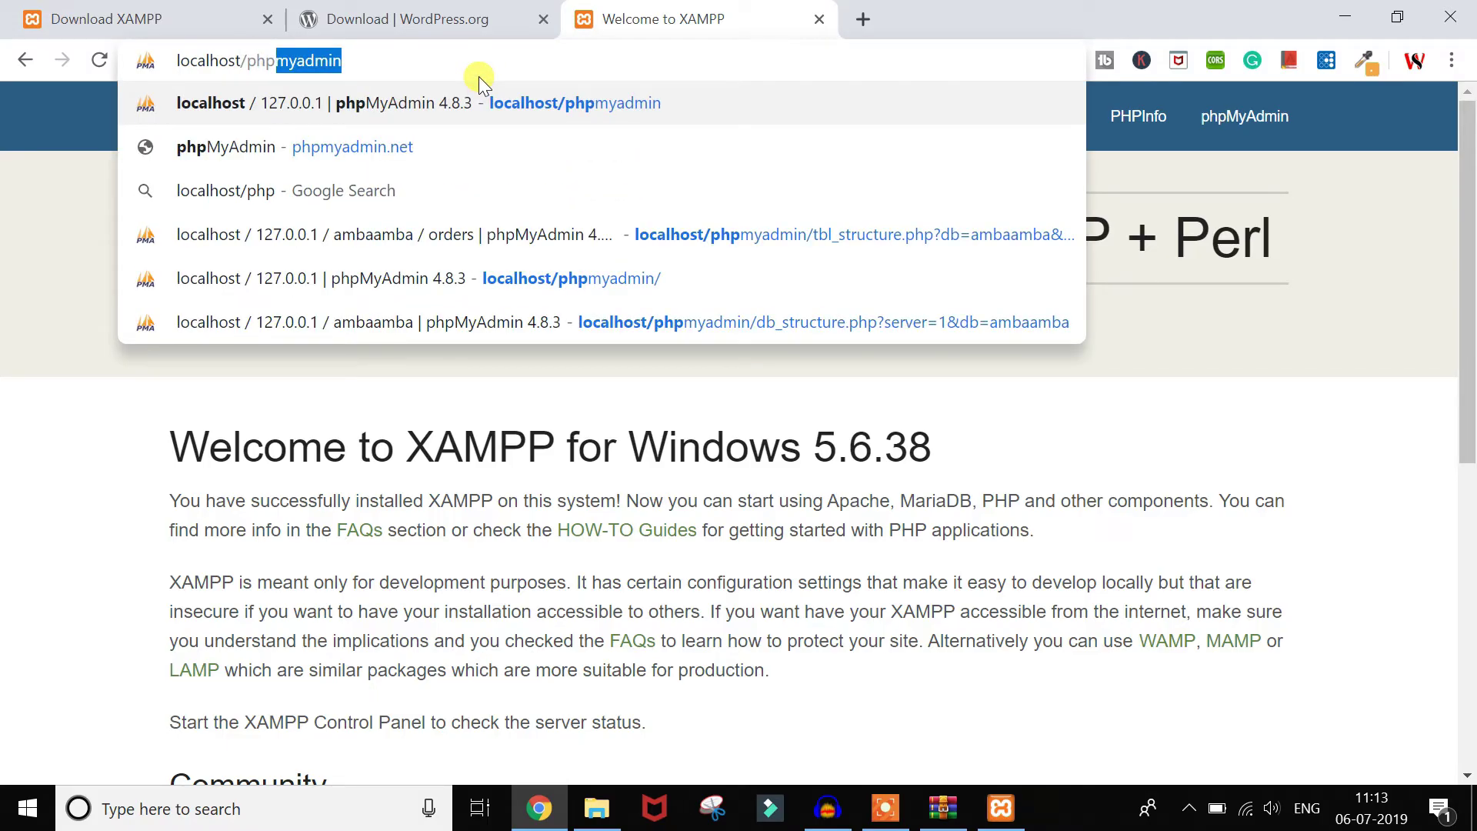
{"action": "key", "text": "Return"}
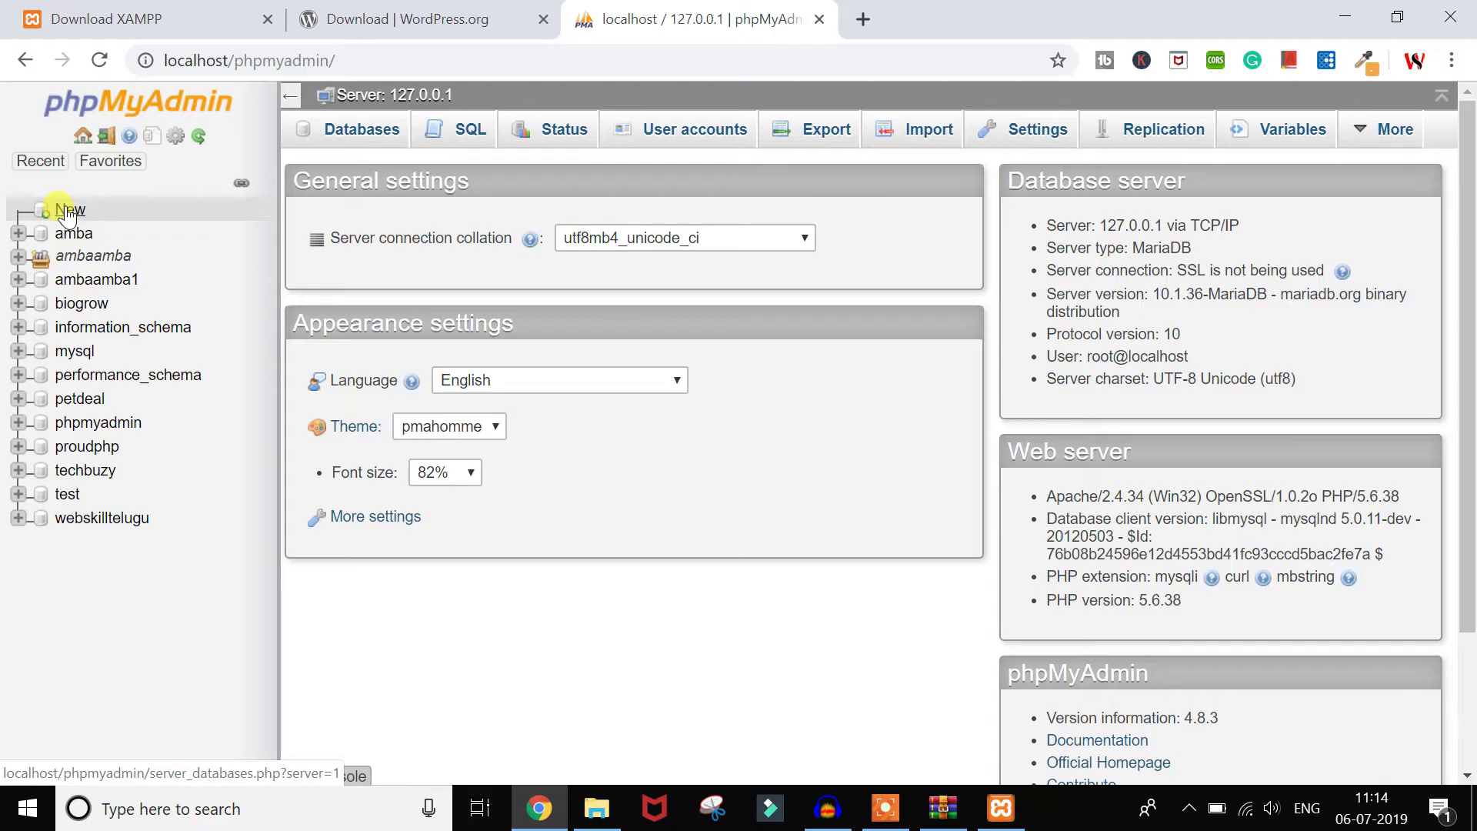
{"action": "left_click", "coordinate": [69, 210]}
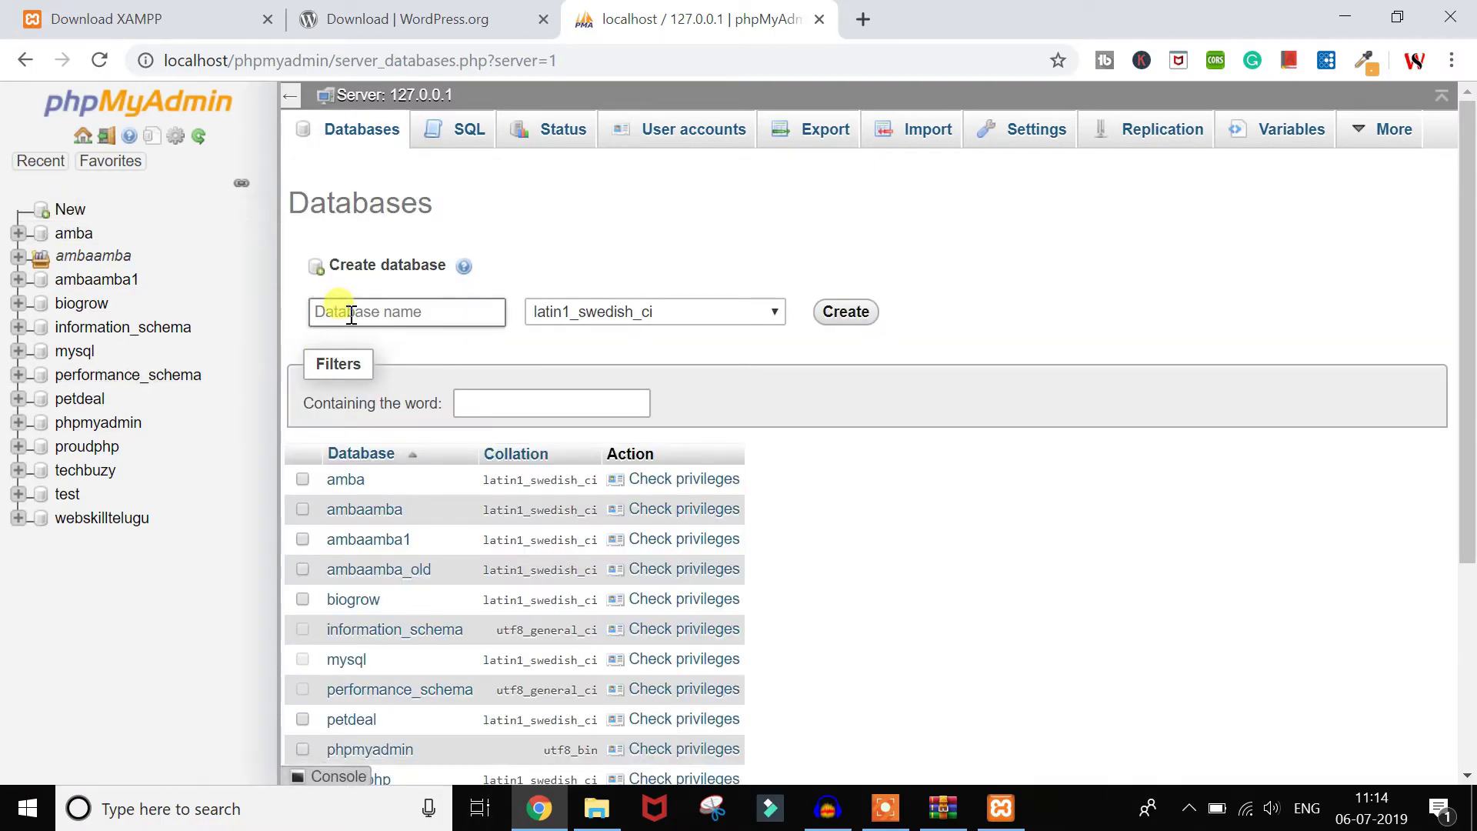
Step: Create and open the webskilldb database, then bring up the webskilltelugu folder in File Explorer
{"action": "left_click", "coordinate": [351, 312]}
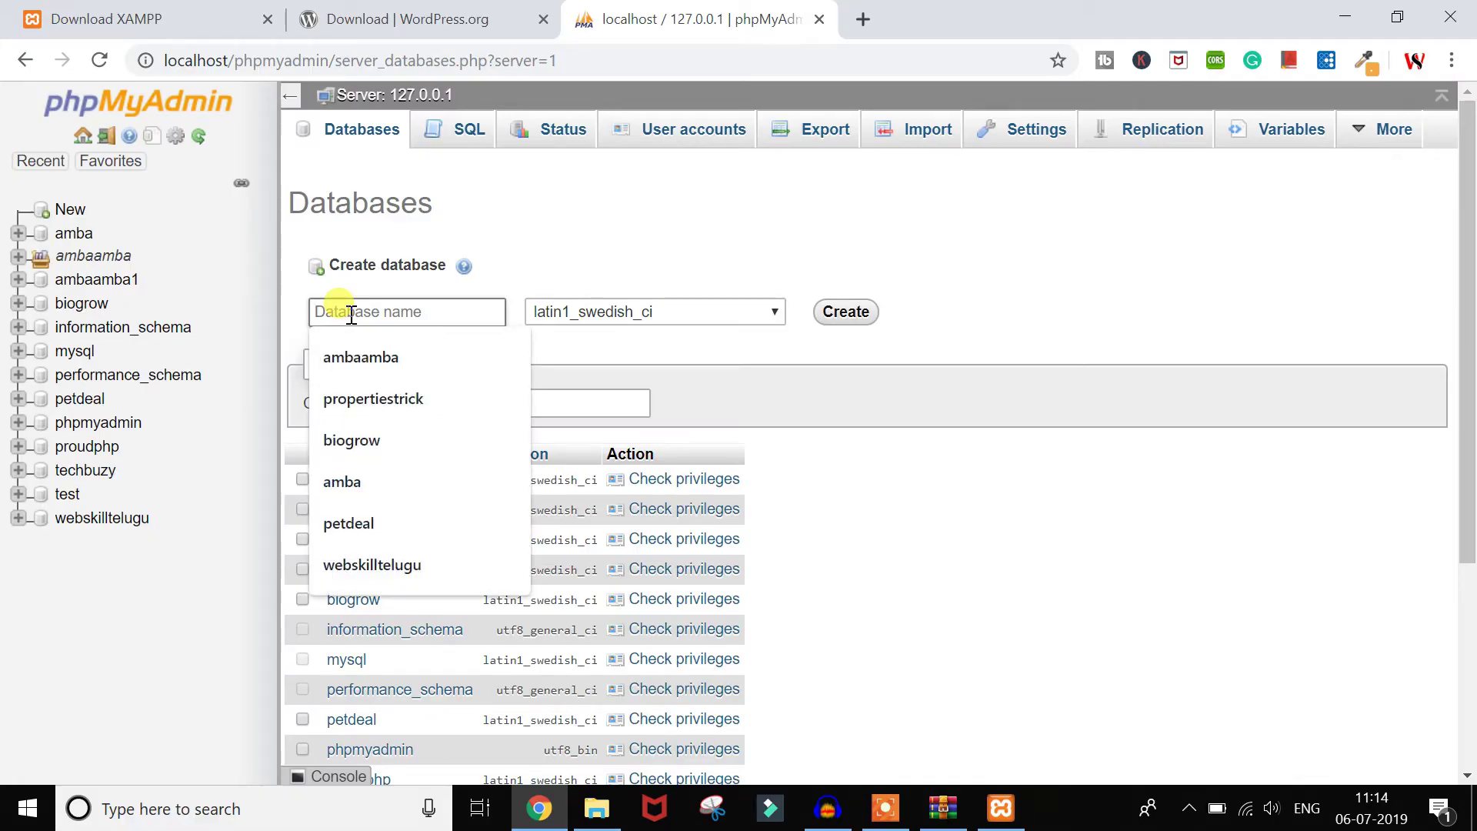
{"action": "type", "text": "test"}
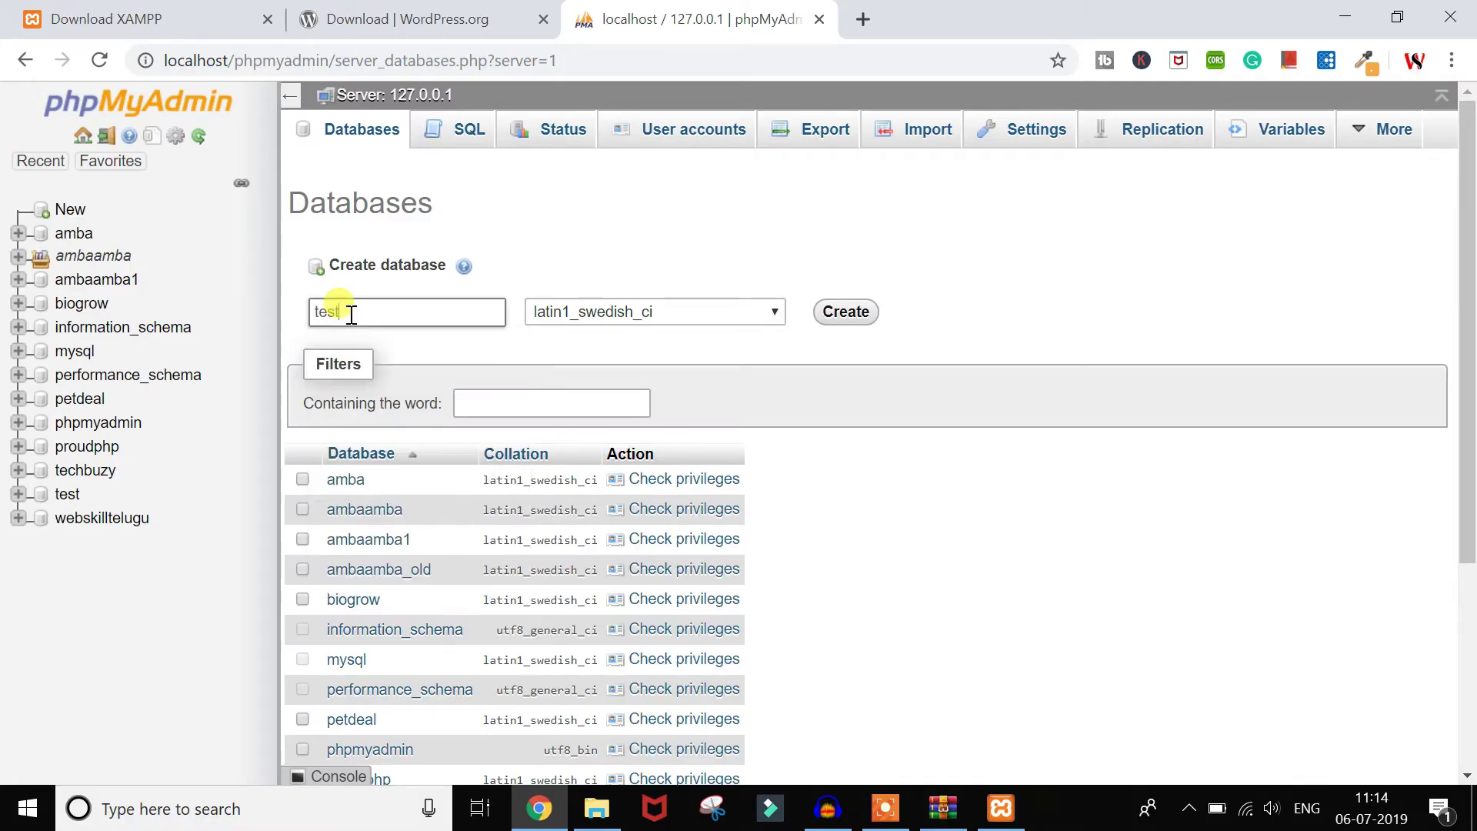
{"action": "key", "text": "BackSpace"}
{"action": "key", "text": "BackSpace"}
{"action": "key", "text": "BackSpace"}
{"action": "key", "text": "BackSpace"}
{"action": "type", "text": "webskill_"}
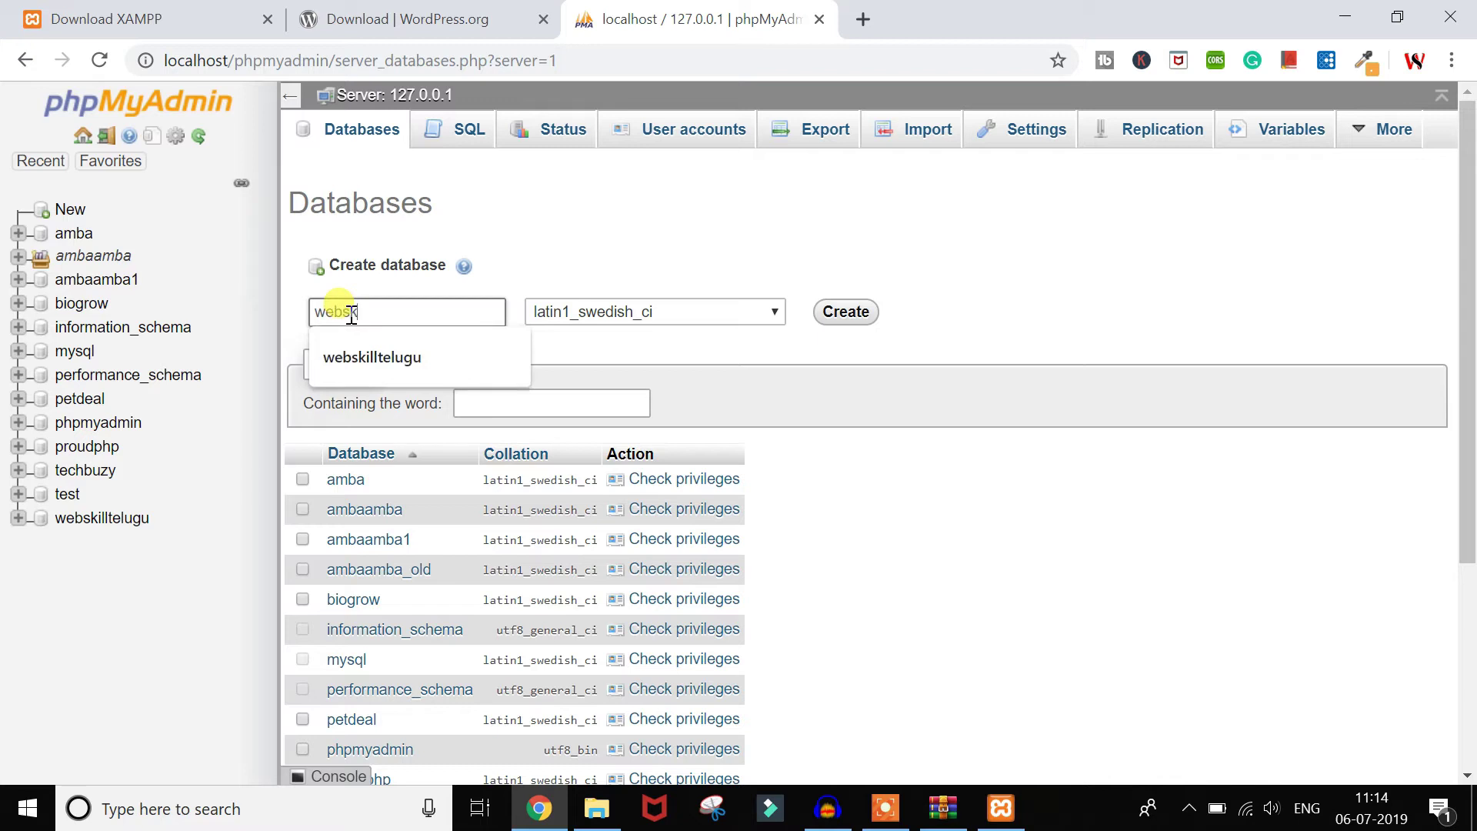
{"action": "key", "text": "BackSpace"}
{"action": "key", "text": "BackSpace"}
{"action": "type", "text": "ldb"}
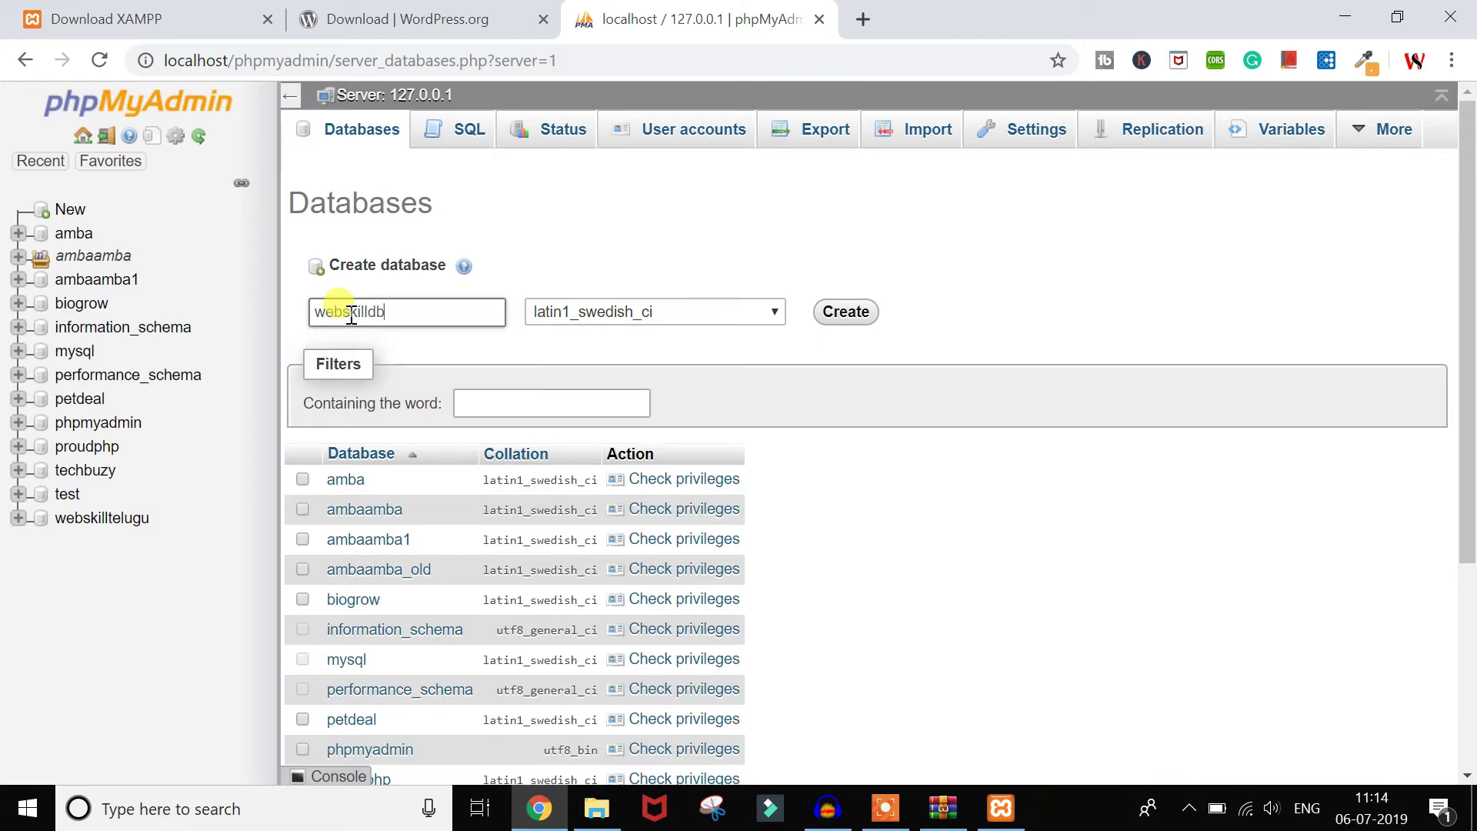
{"action": "left_click", "coordinate": [866, 312]}
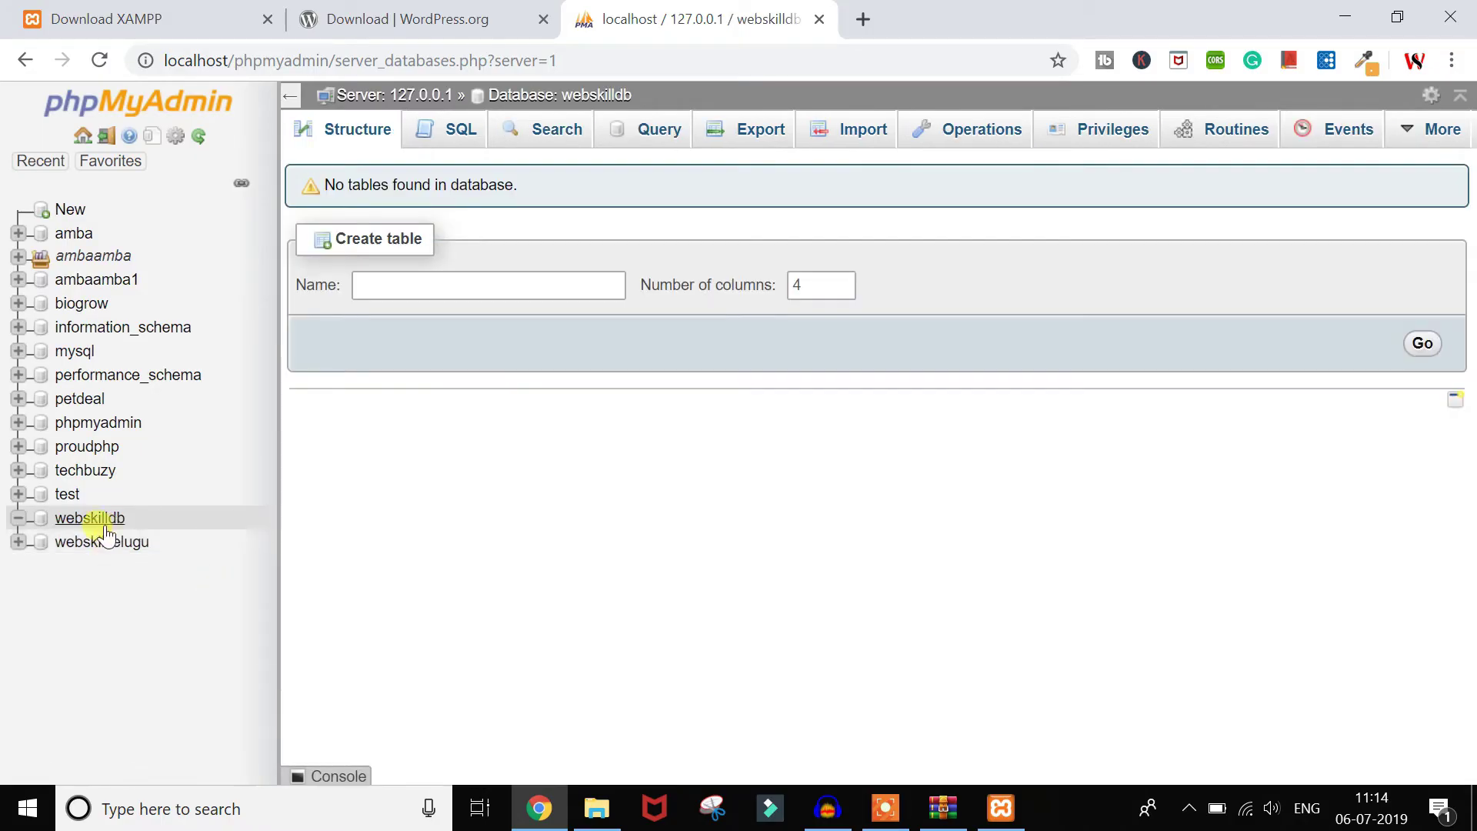
{"action": "left_click", "coordinate": [81, 521]}
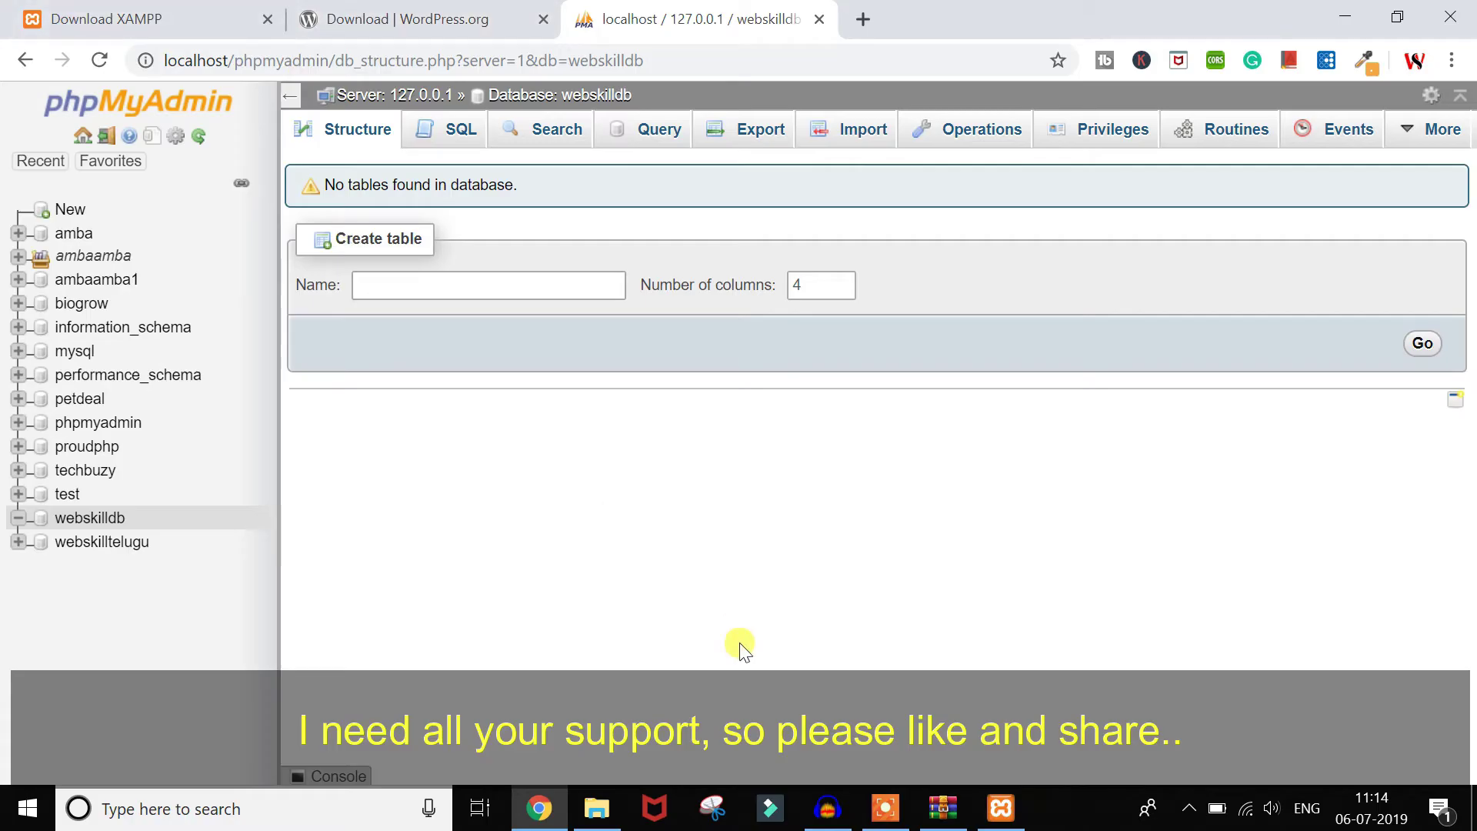
{"action": "left_click", "coordinate": [597, 808]}
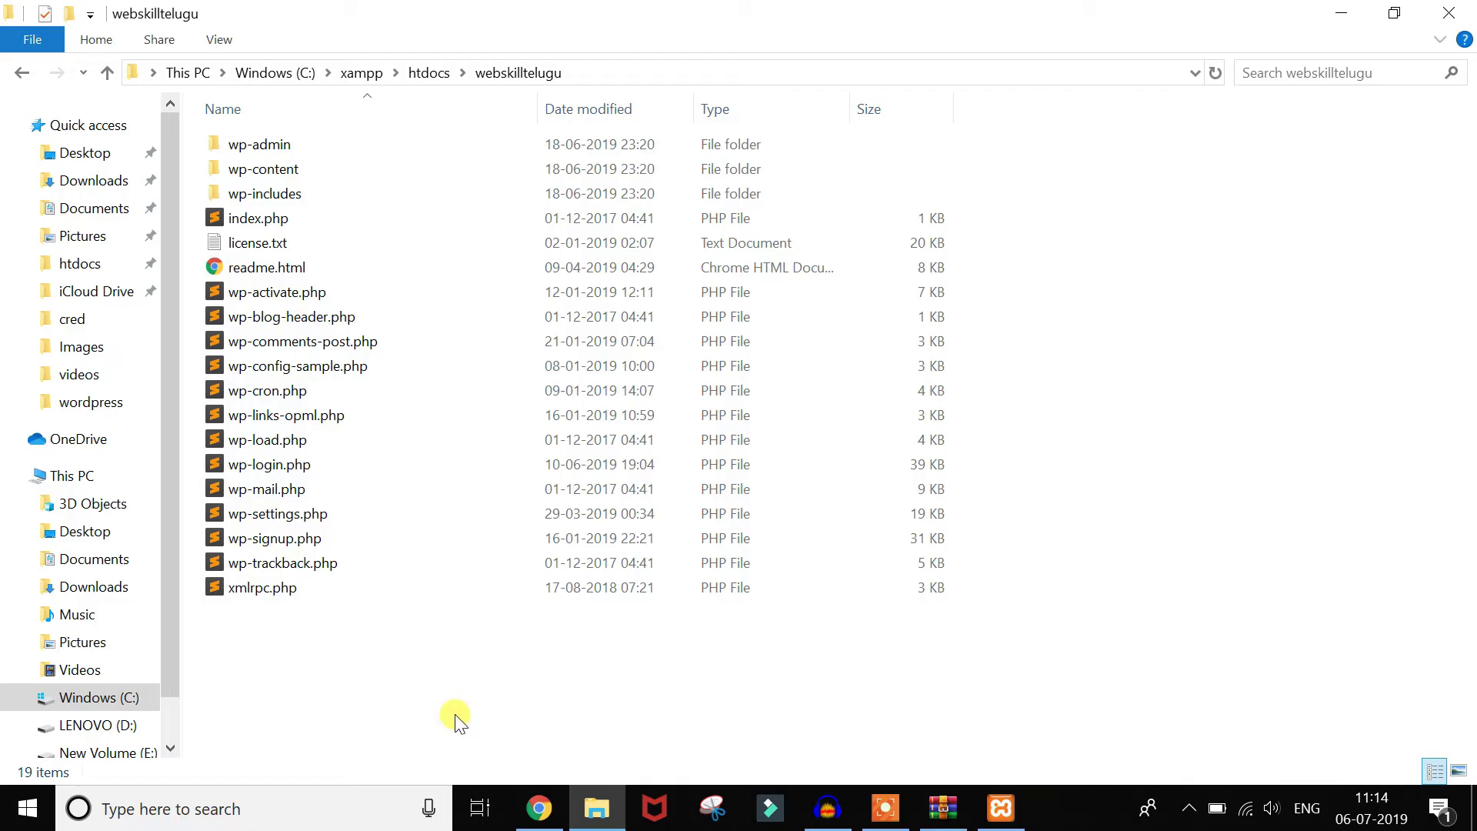
Step: Load localhost/webskilltelugu in a new Chrome tab to reach the WordPress language selection
{"action": "left_click", "coordinate": [560, 803]}
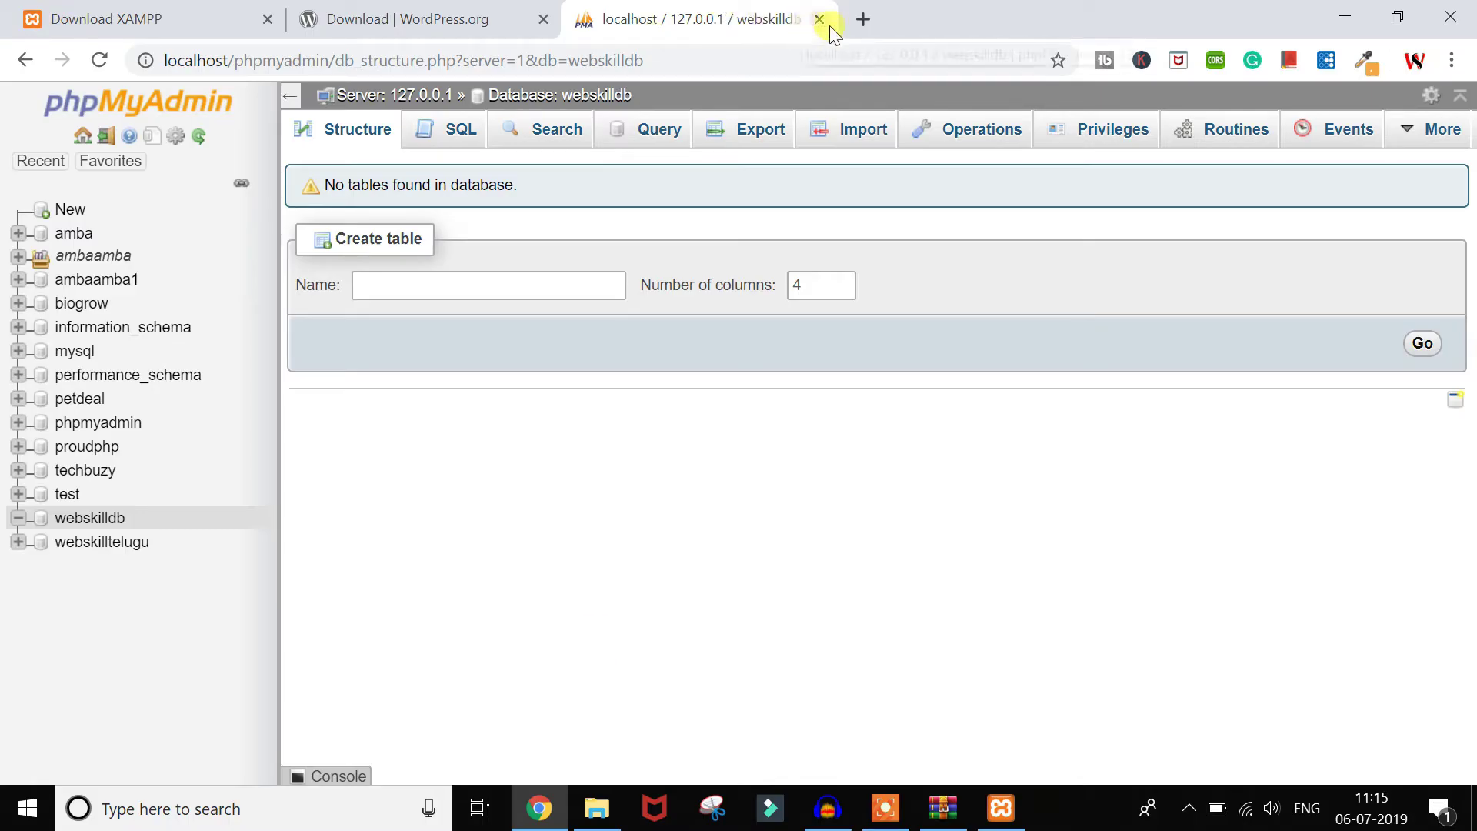
{"action": "left_click", "coordinate": [868, 27]}
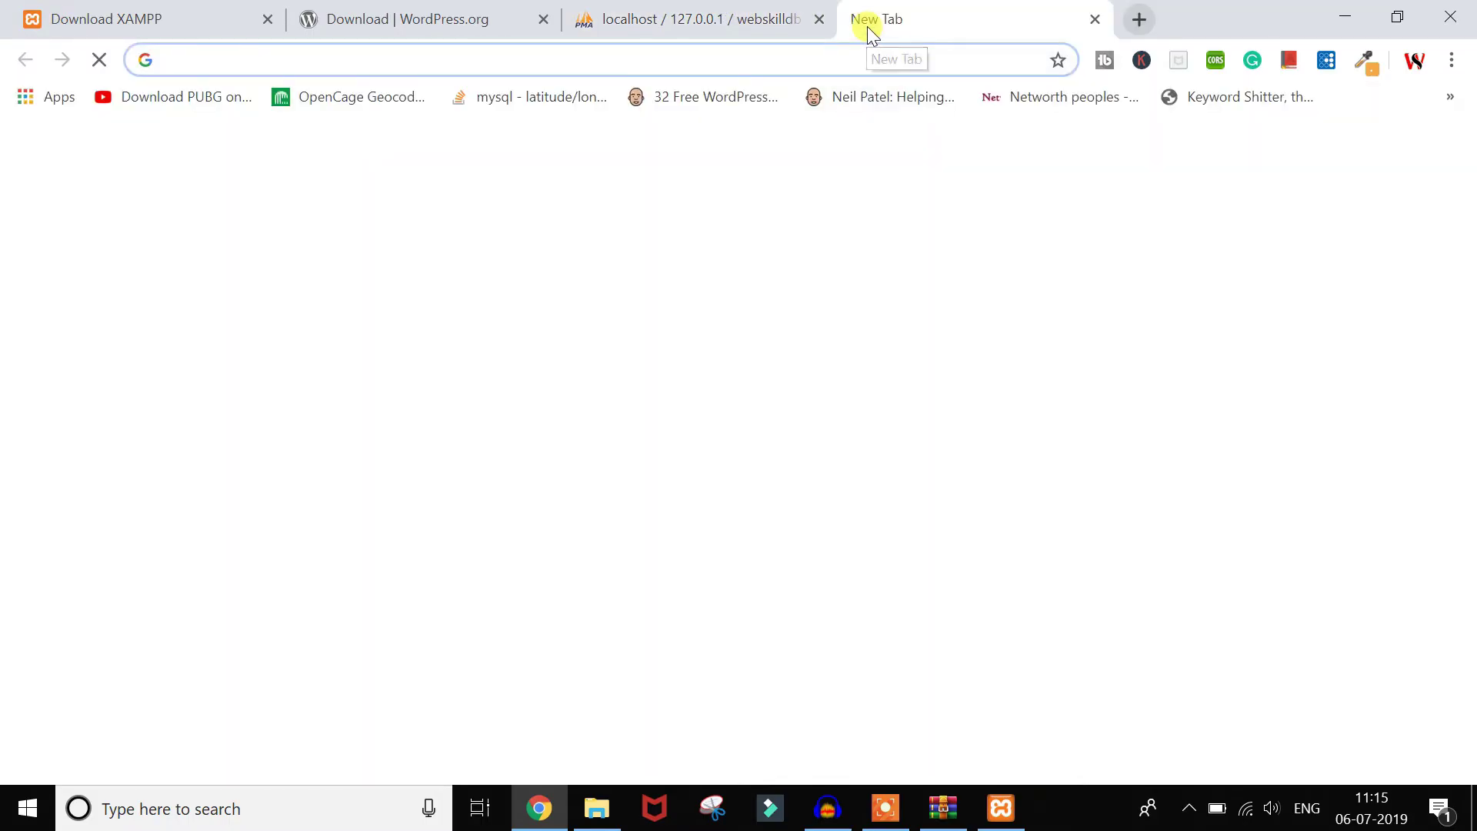
{"action": "type", "text": "lo"}
{"action": "key", "text": "Right"}
{"action": "key", "text": "BackSpace"}
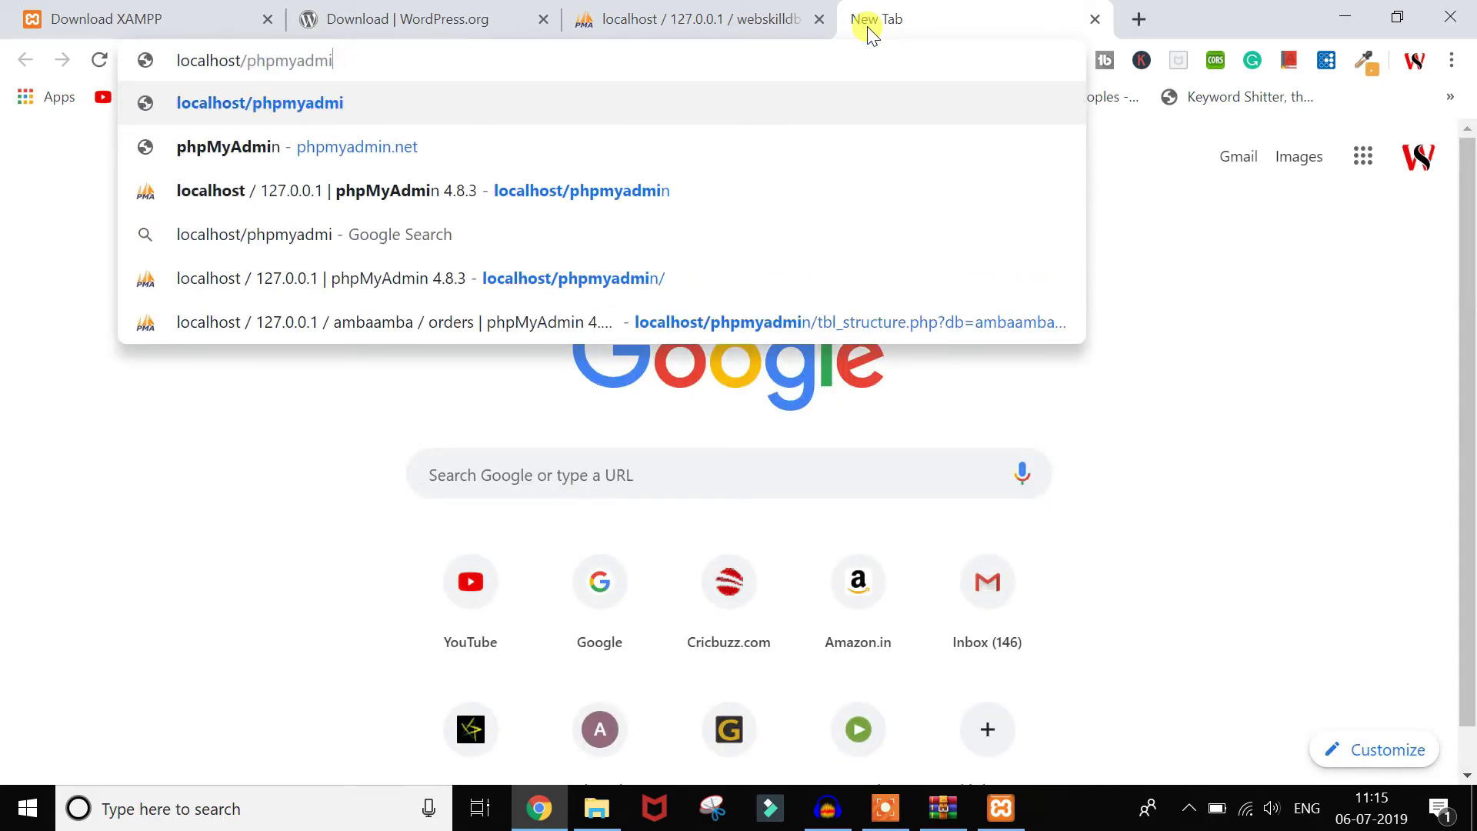
{"action": "key", "text": "BackSpace"}
{"action": "key", "text": "BackSpace"}
{"action": "key", "text": "BackSpace"}
{"action": "key", "text": "BackSpace"}
{"action": "key", "text": "BackSpace"}
{"action": "key", "text": "BackSpace"}
{"action": "key", "text": "BackSpace"}
{"action": "key", "text": "BackSpace"}
{"action": "key", "text": "BackSpace"}
{"action": "key", "text": "alt+Tab"}
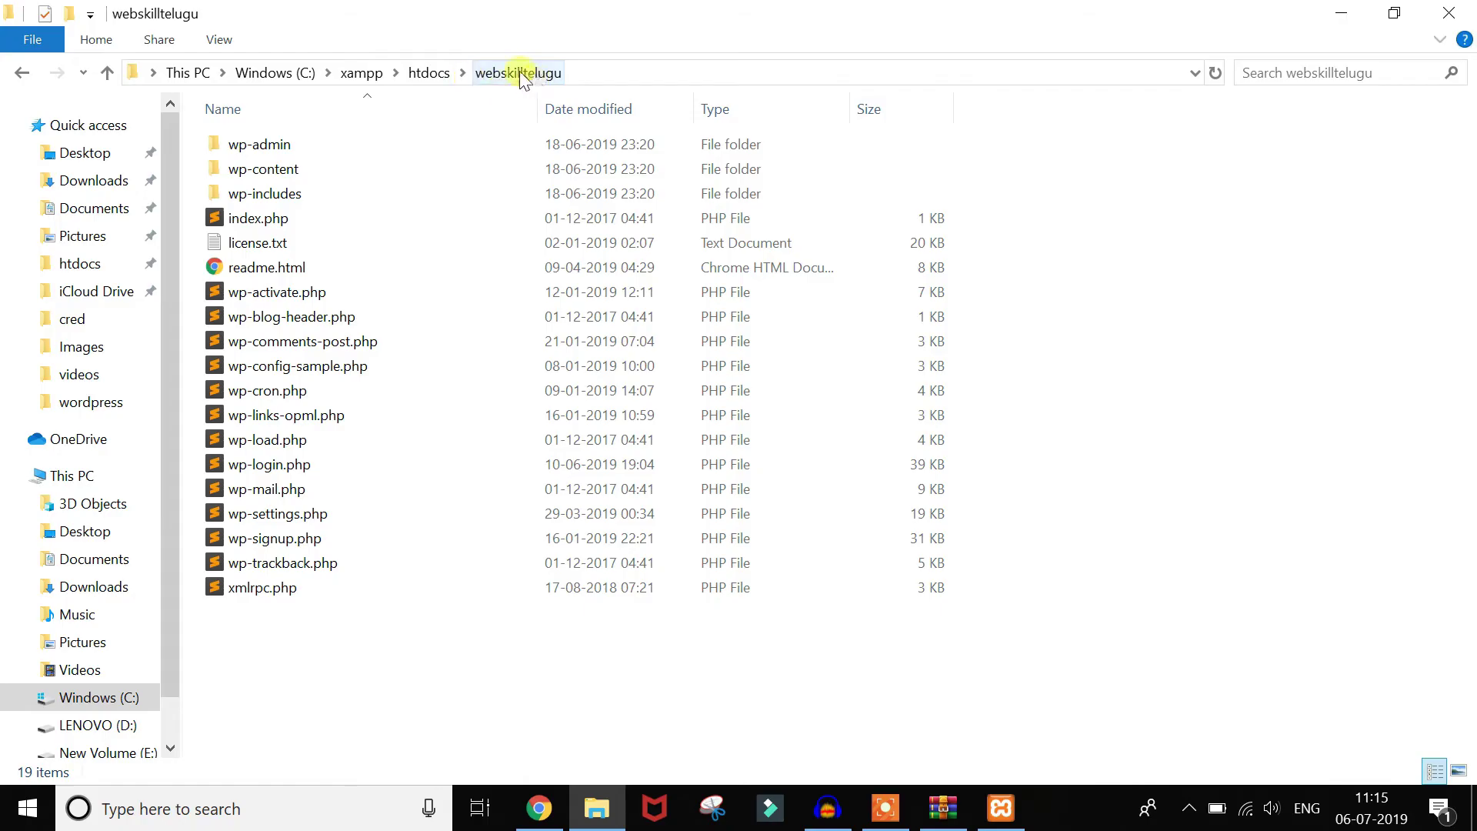
{"action": "key", "text": "alt+Tab"}
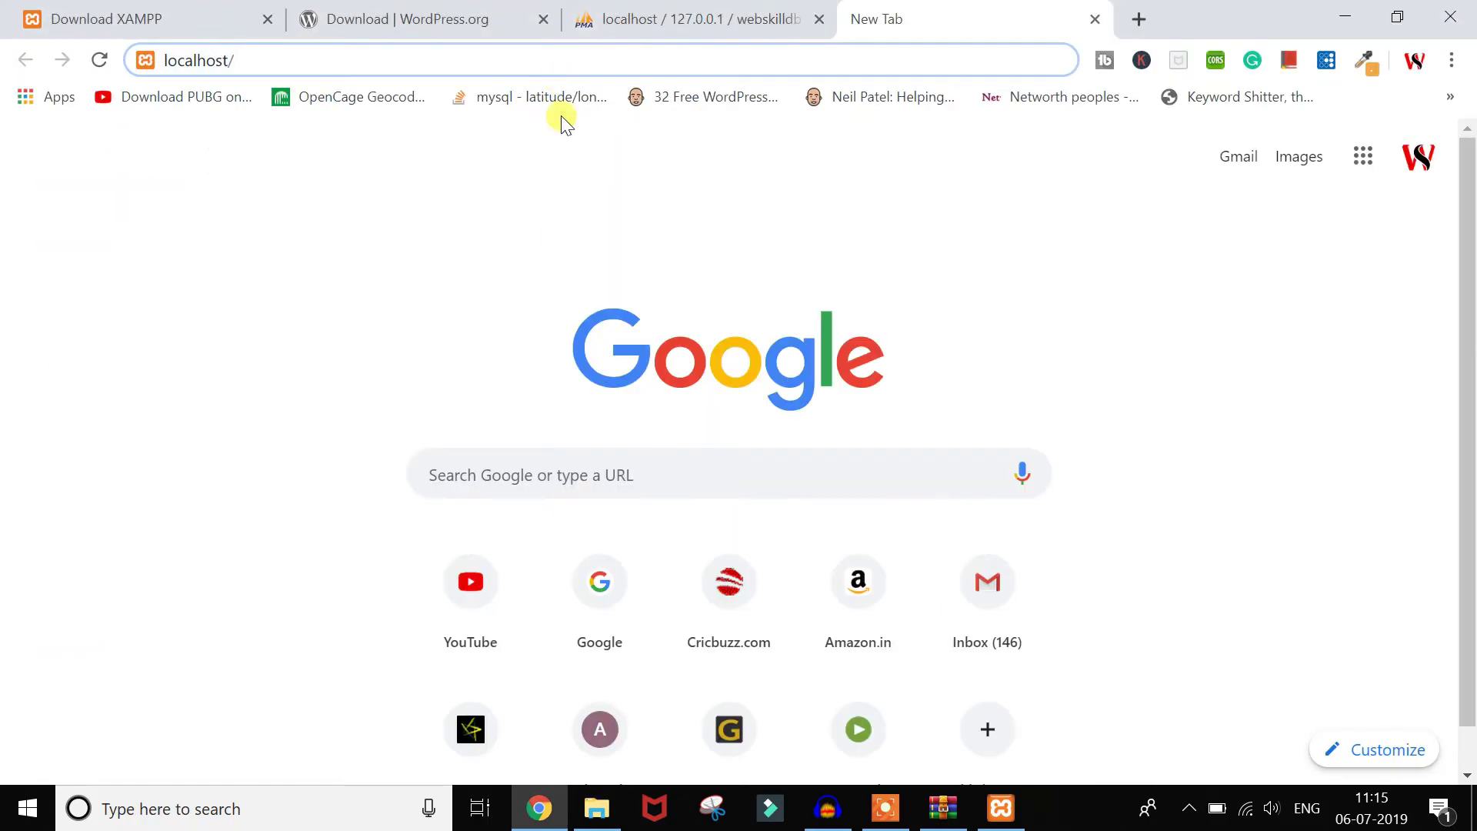
{"action": "type", "text": "websk"}
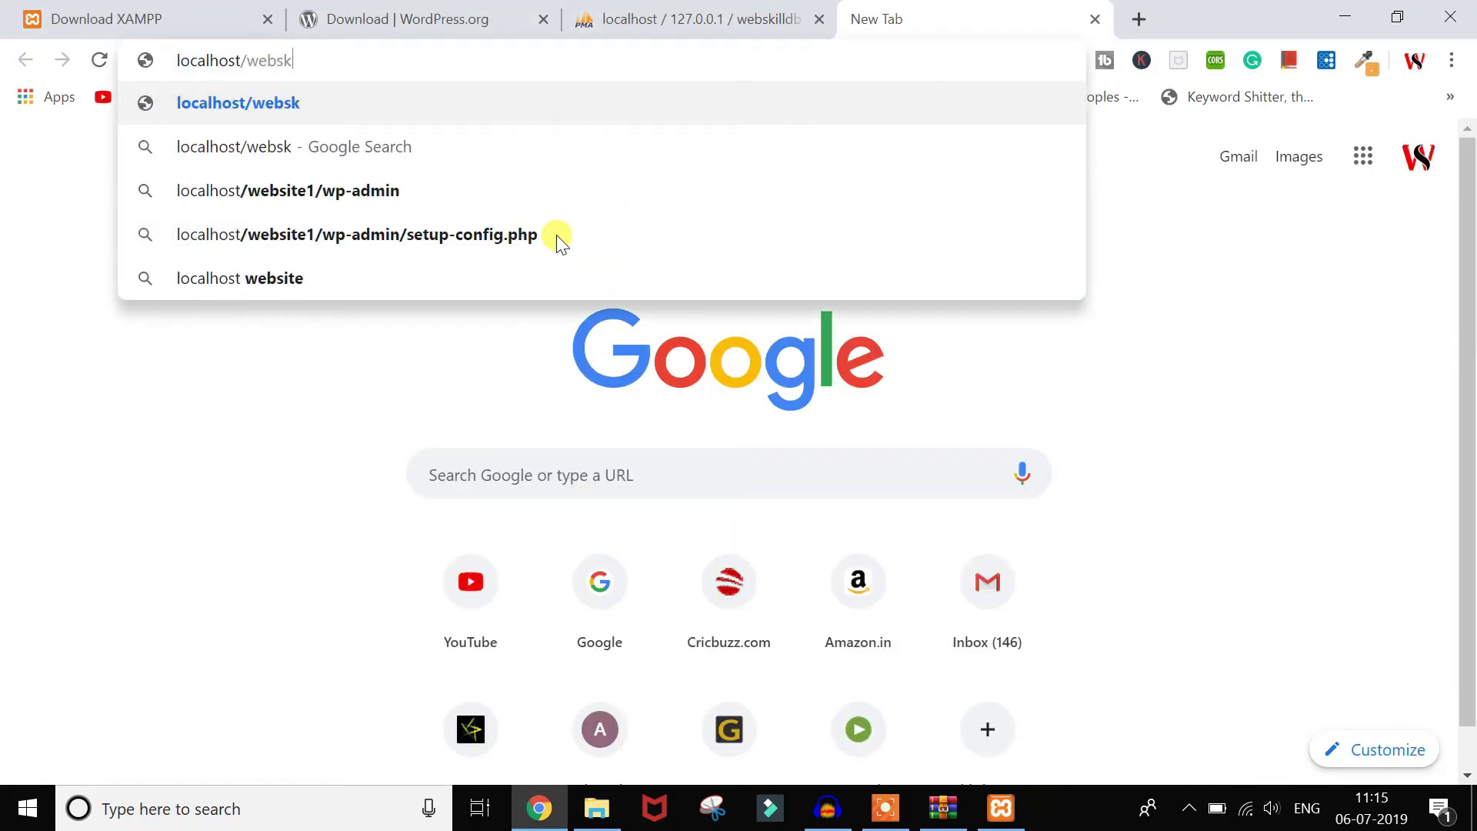
{"action": "type", "text": "illteluugu"}
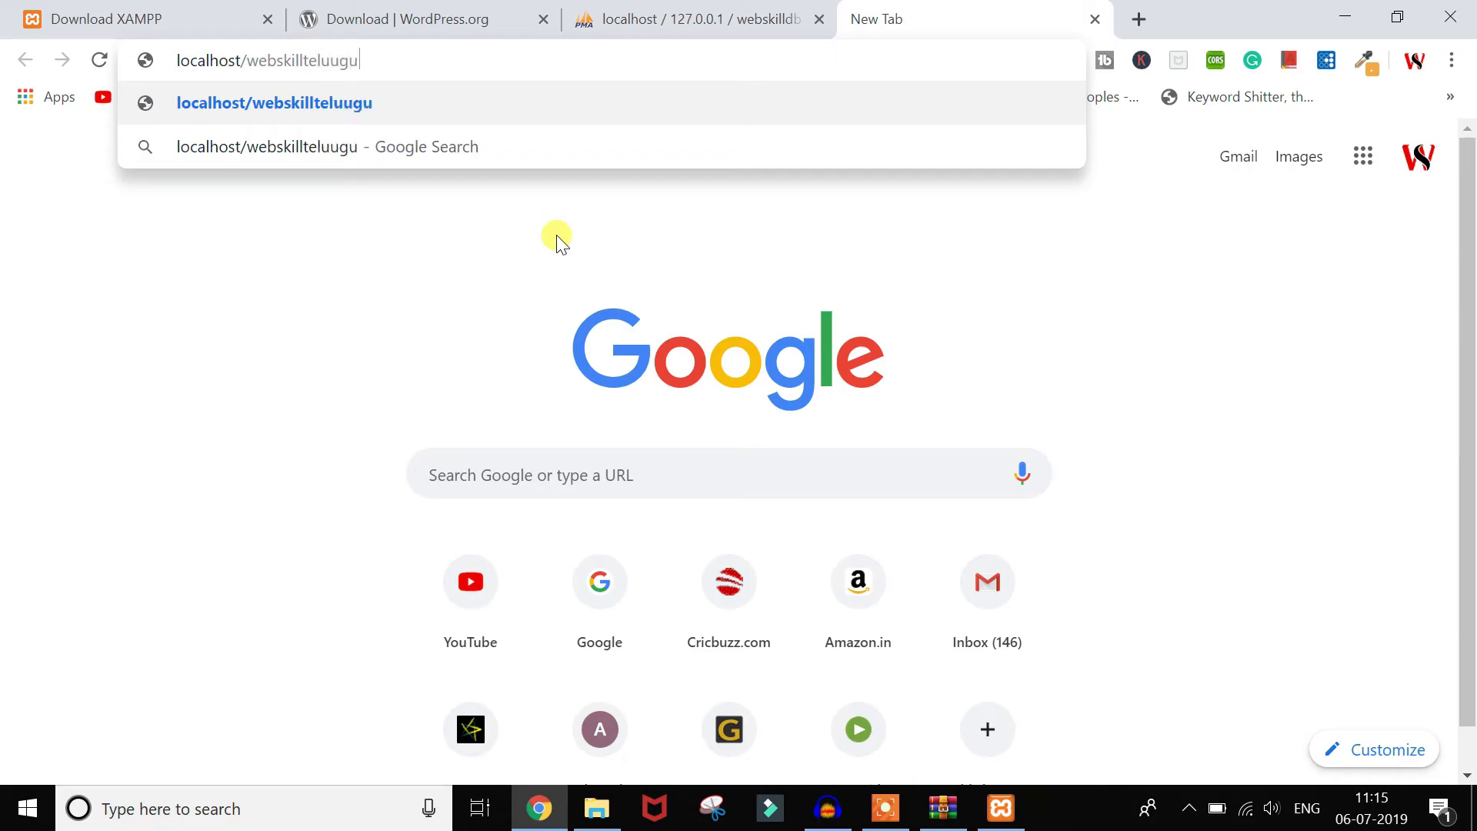
{"action": "key", "text": "BackSpace"}
{"action": "key", "text": "BackSpace"}
{"action": "key", "text": "BackSpace"}
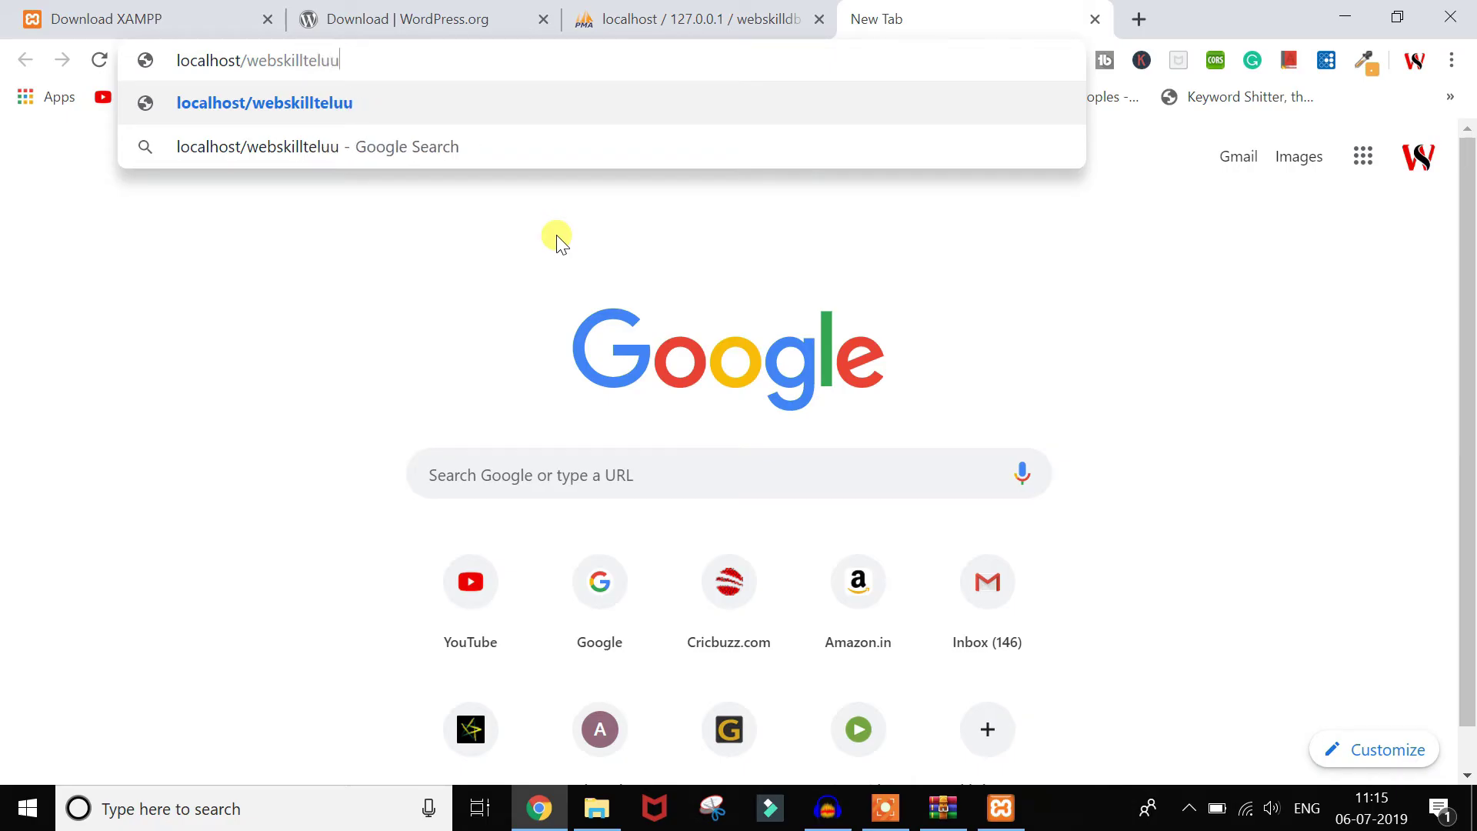
{"action": "type", "text": "gu"}
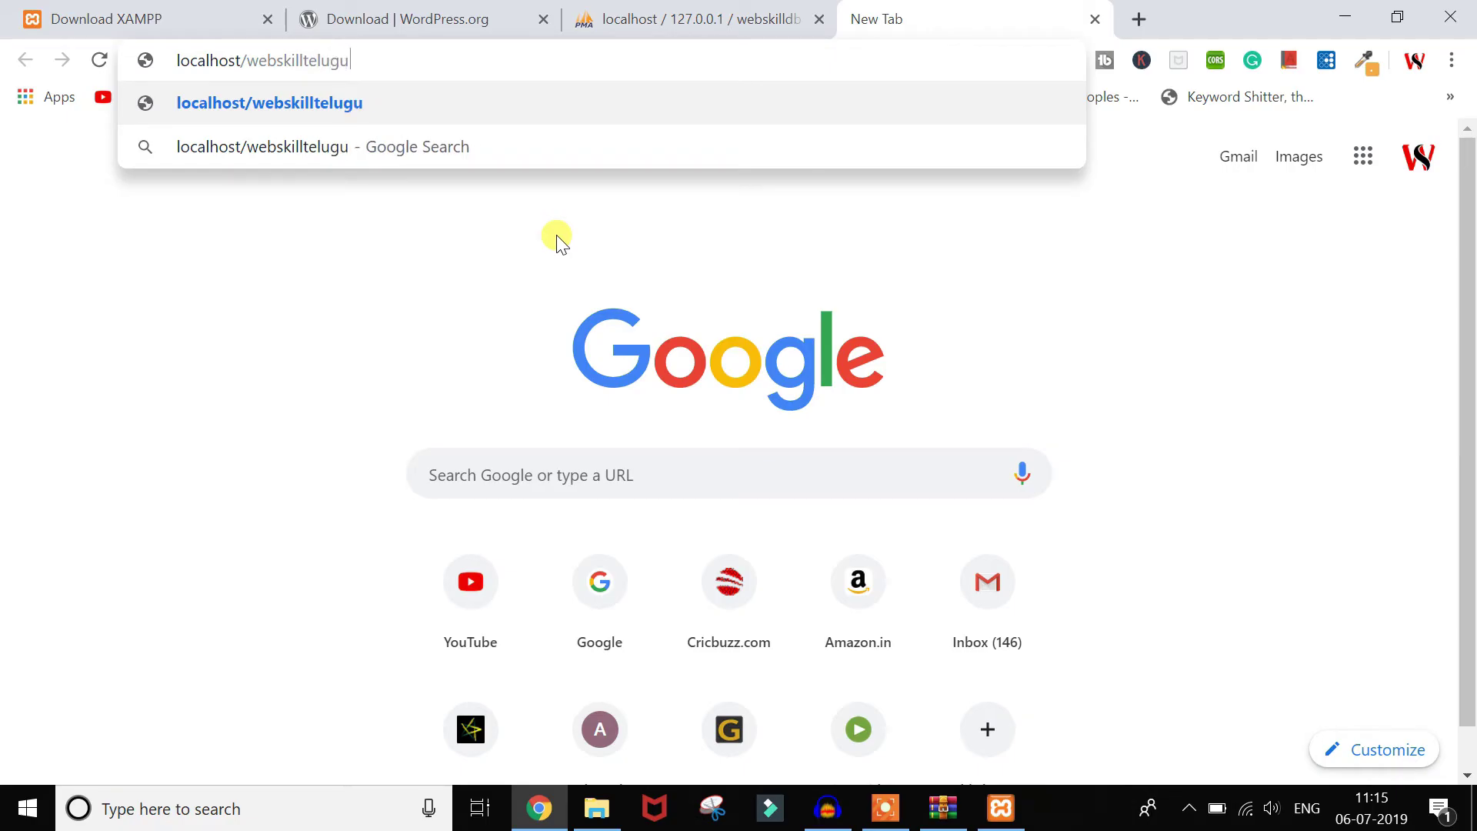
{"action": "key", "text": "Return"}
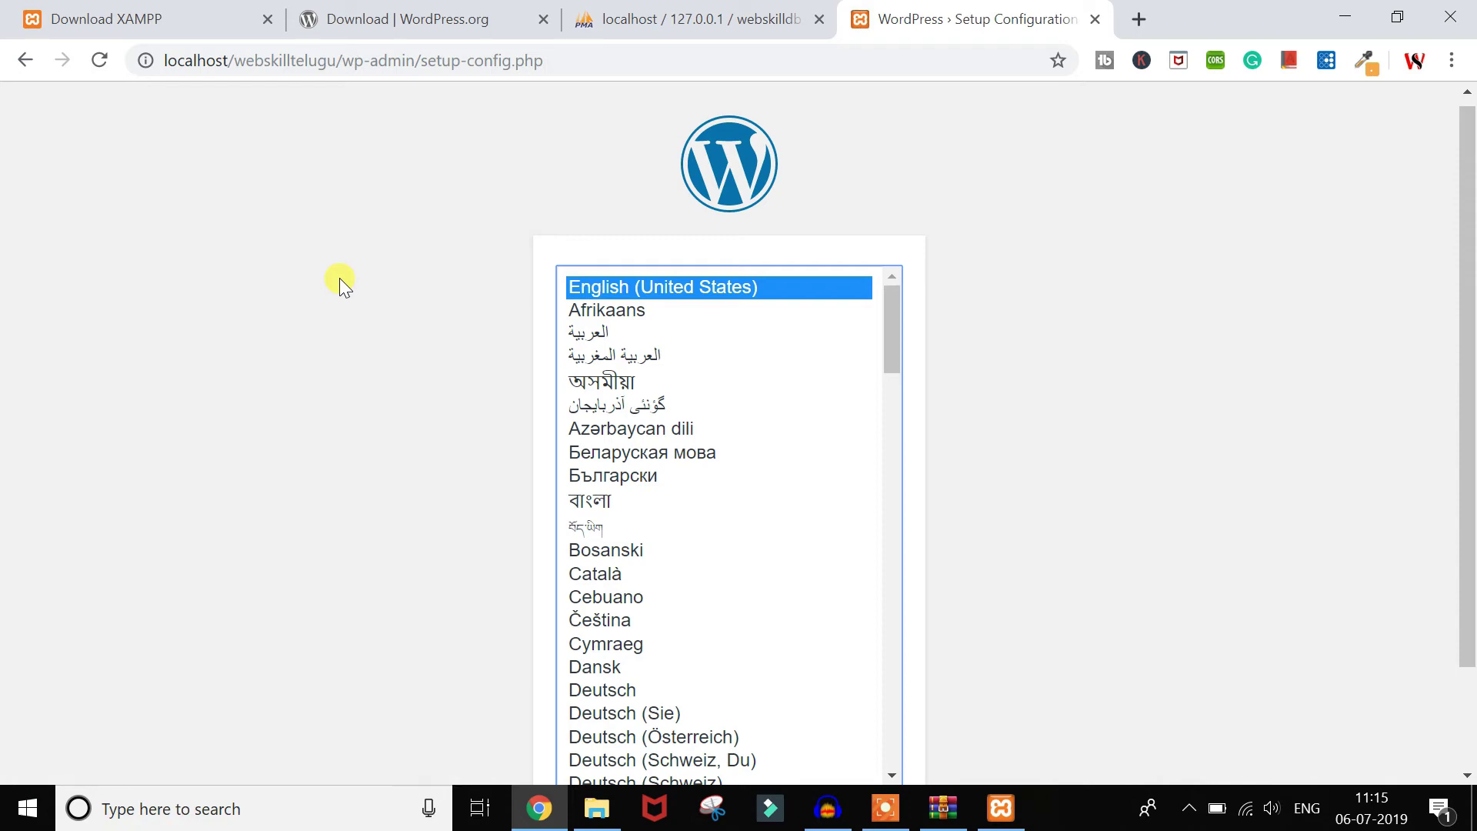
Step: Continue the setup in English (United States) to reach the welcome page
{"action": "scroll", "coordinate": [979, 501], "scroll_direction": "down", "scroll_amount": 2}
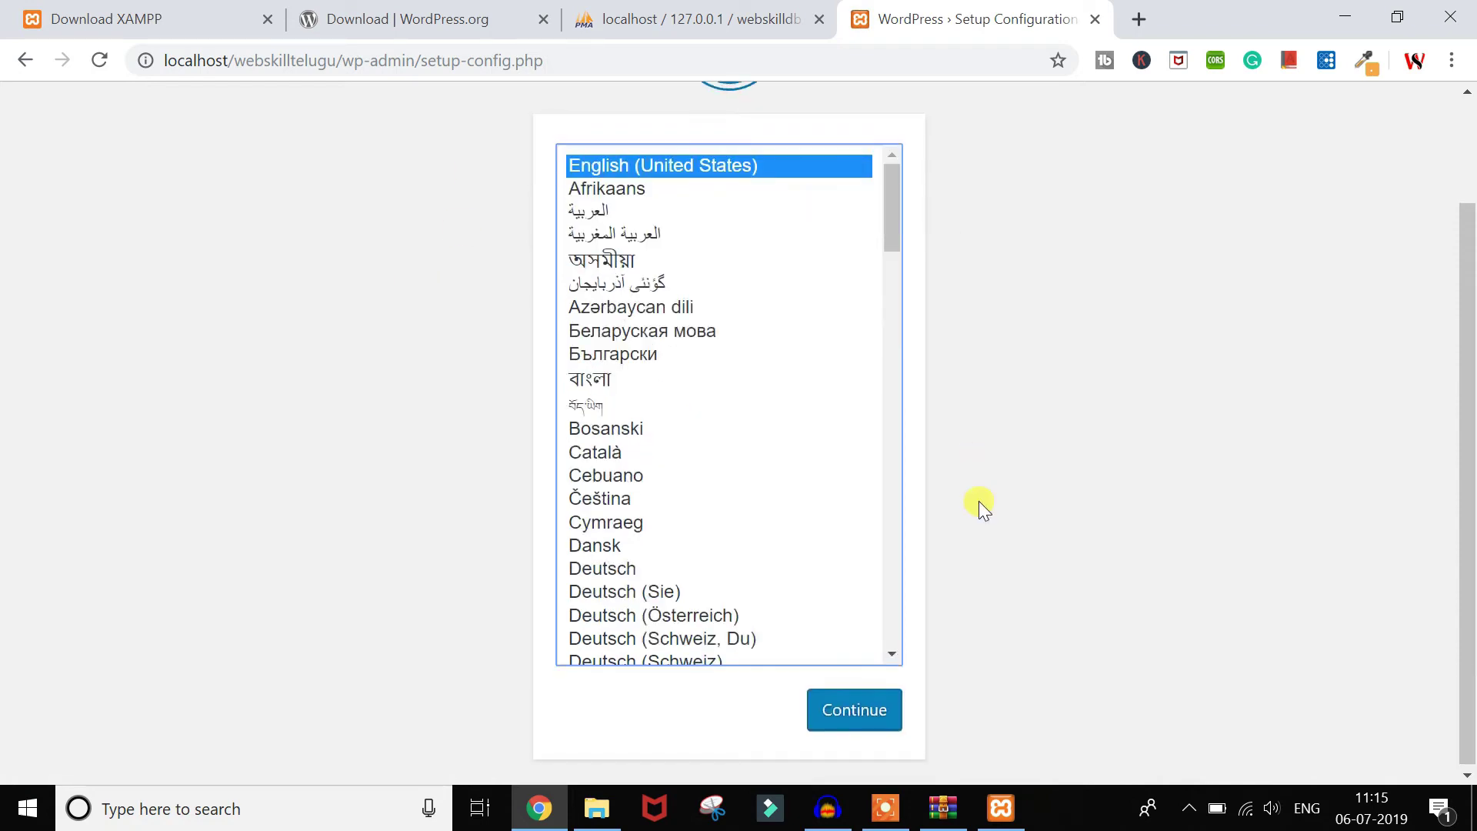
{"action": "scroll", "coordinate": [979, 501], "scroll_direction": "up", "scroll_amount": 2}
{"action": "scroll", "coordinate": [979, 501], "scroll_direction": "down", "scroll_amount": 1}
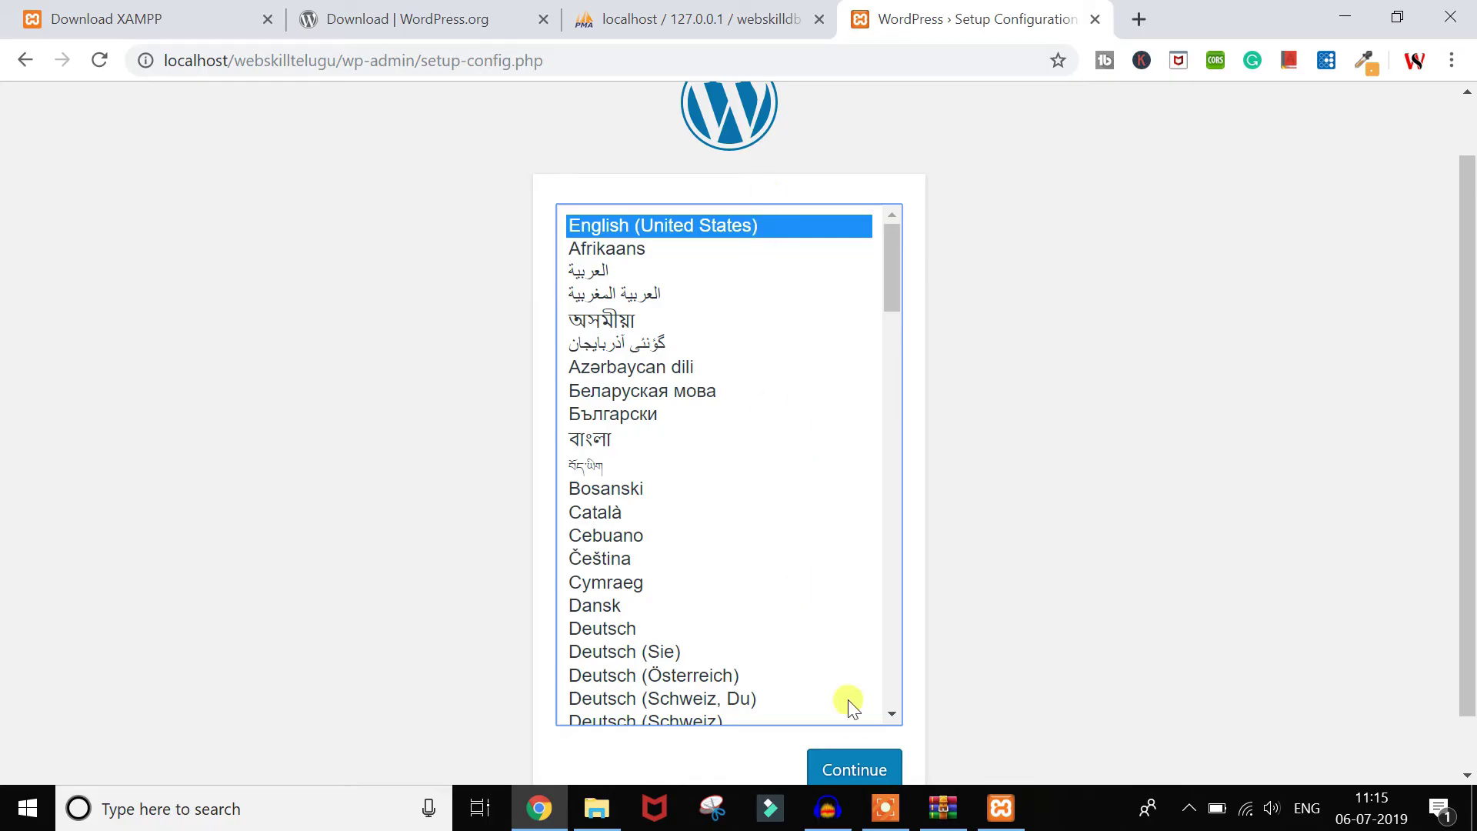
{"action": "left_click", "coordinate": [861, 764]}
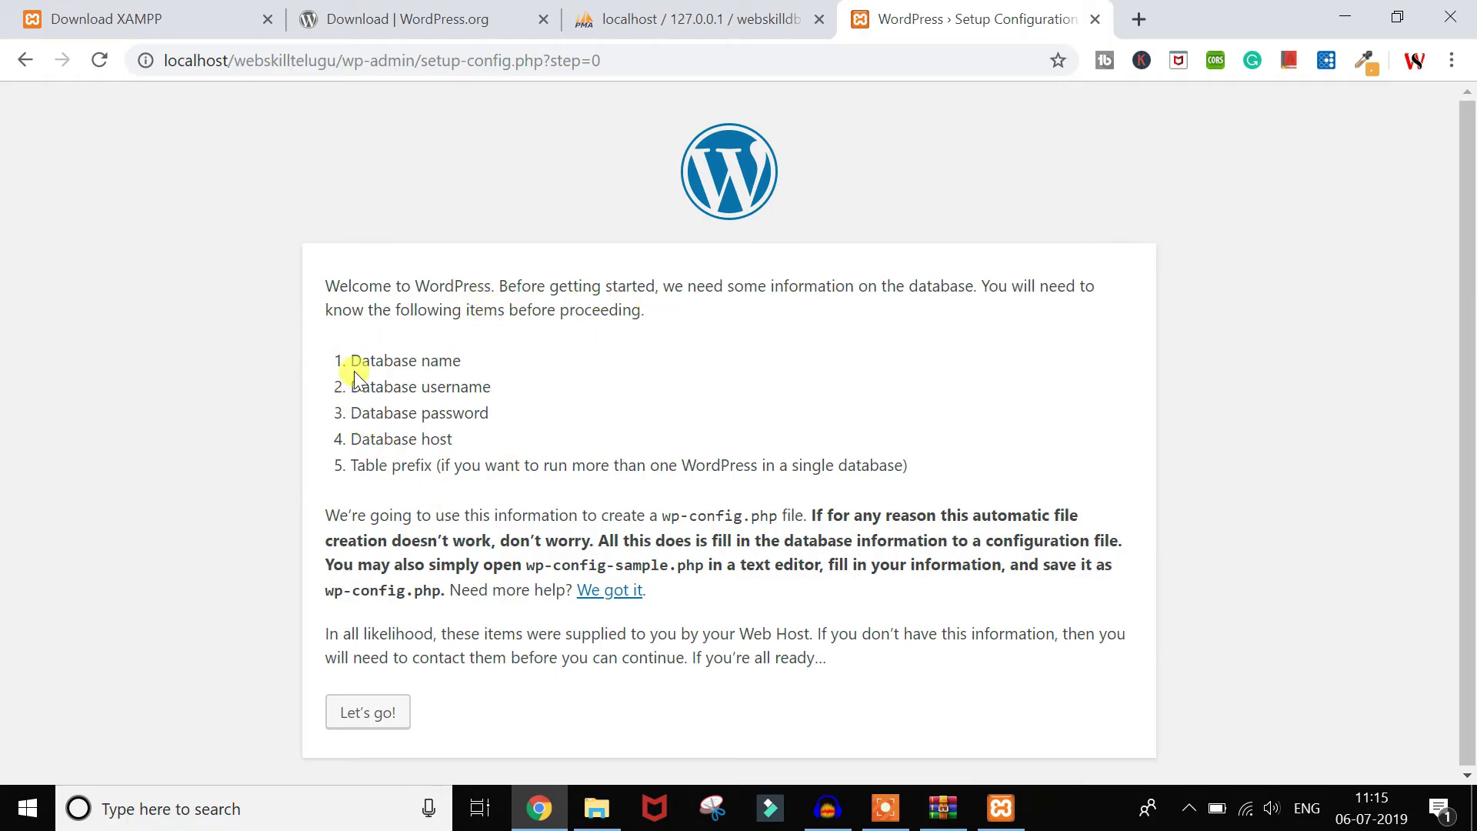
Step: Highlight the Database name and host requirements, check the webskilldb database tab, then return to setup
{"action": "left_click_drag", "start_coordinate": [341, 358], "coordinate": [487, 366]}
{"action": "left_click", "coordinate": [454, 410]}
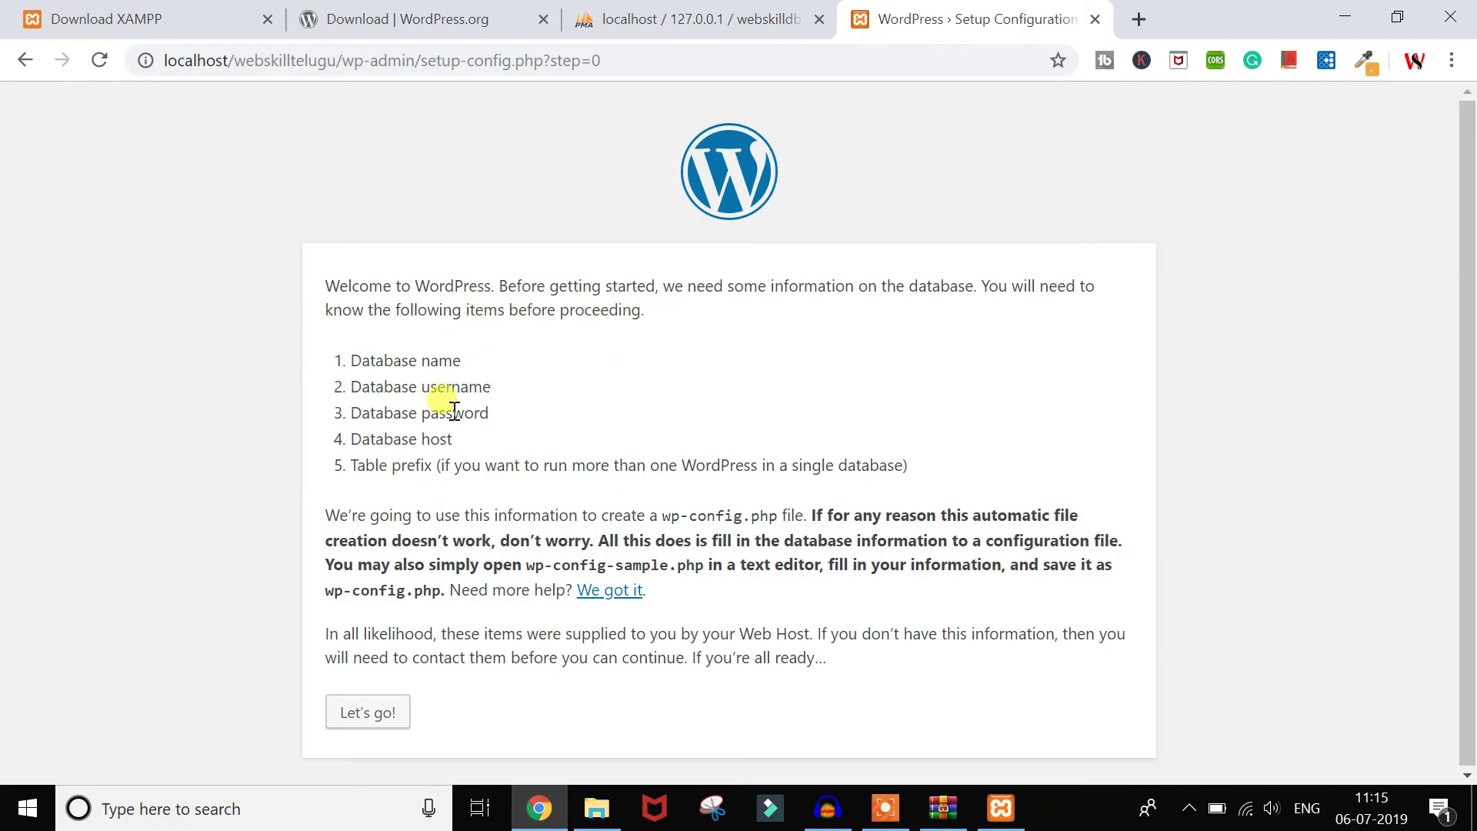
{"action": "double_click", "coordinate": [437, 438]}
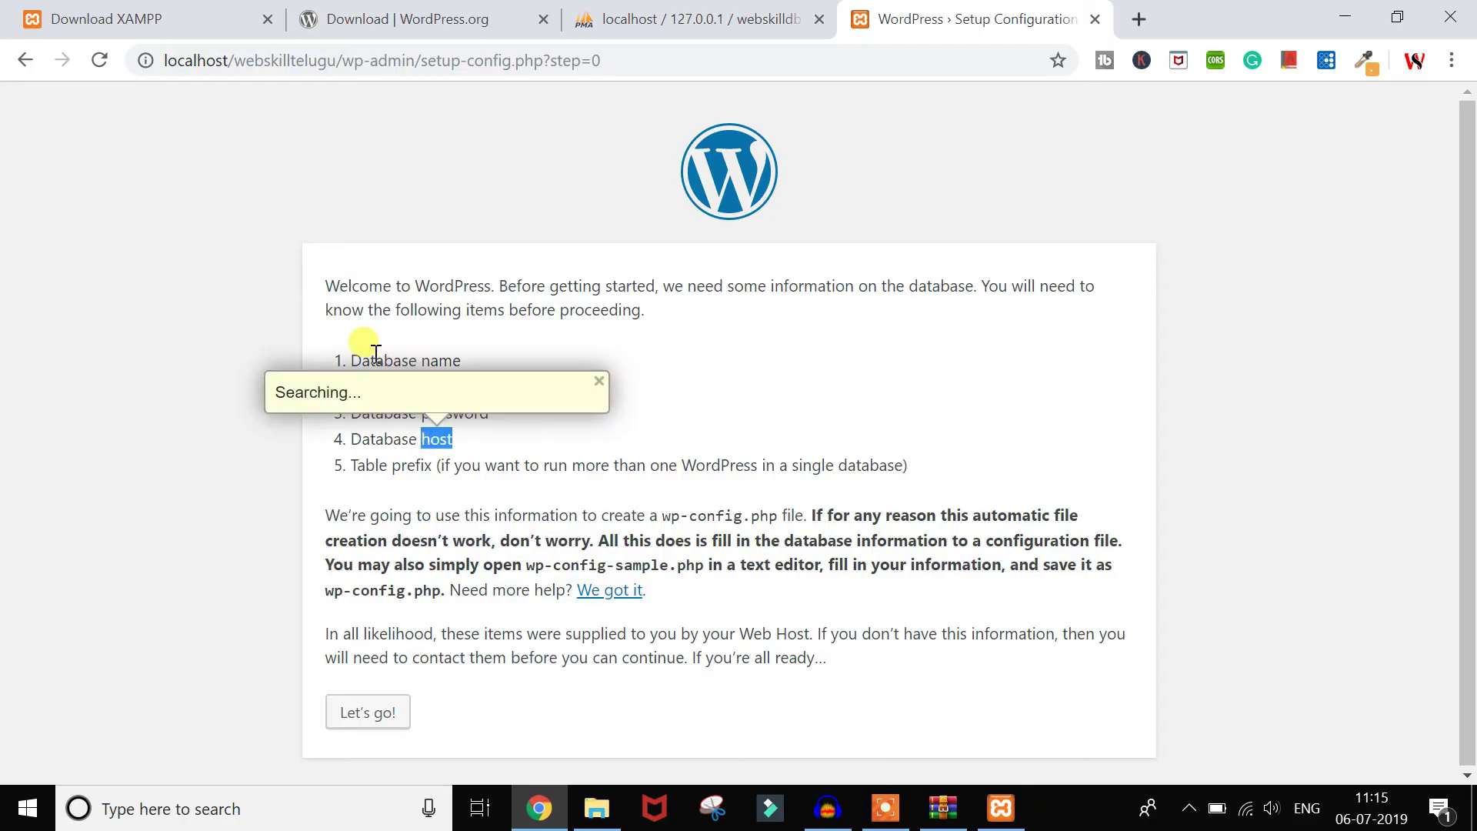
{"action": "left_click", "coordinate": [346, 349]}
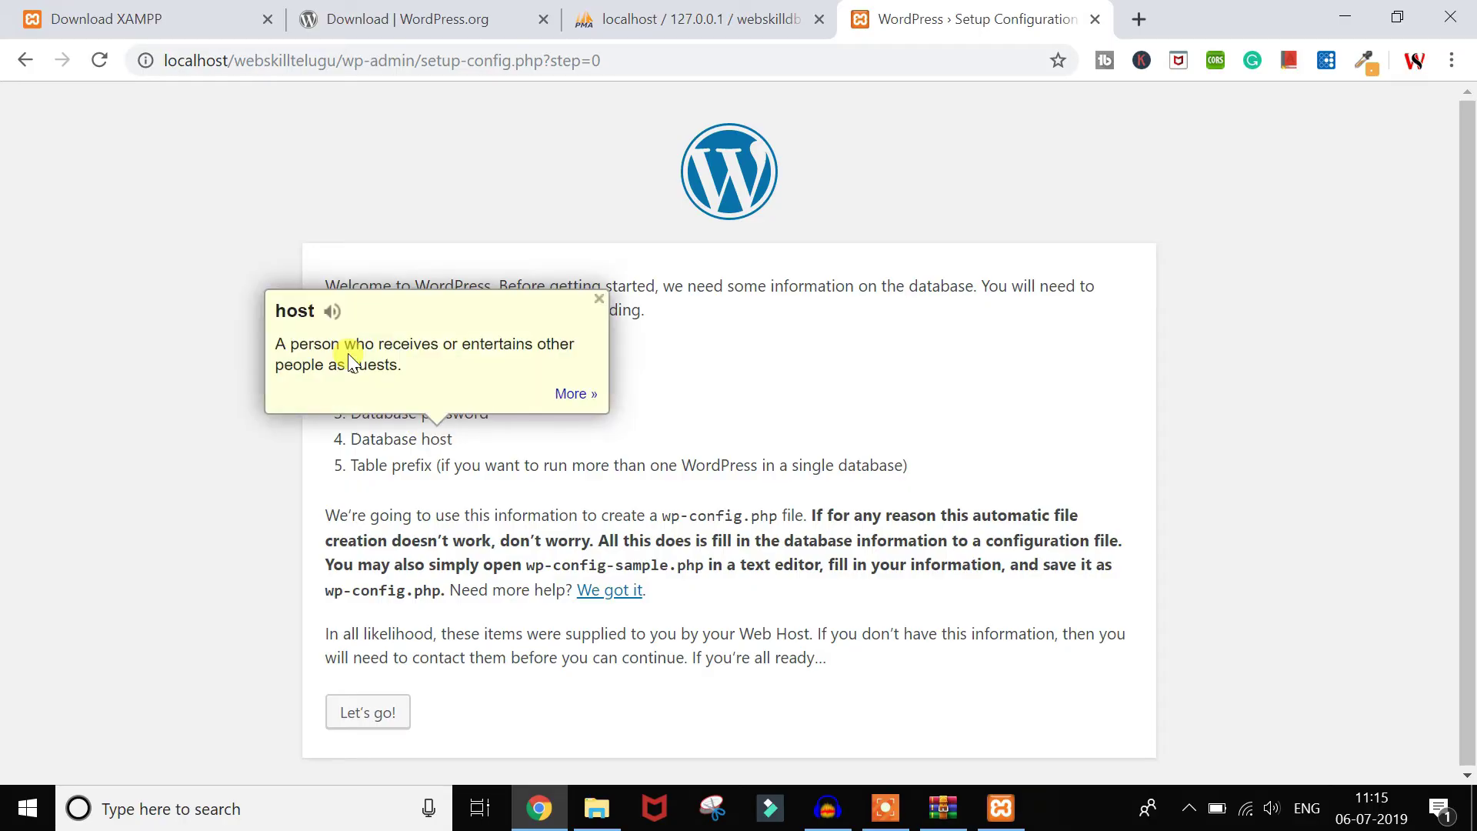
{"action": "left_click", "coordinate": [598, 300]}
{"action": "left_click", "coordinate": [659, 14]}
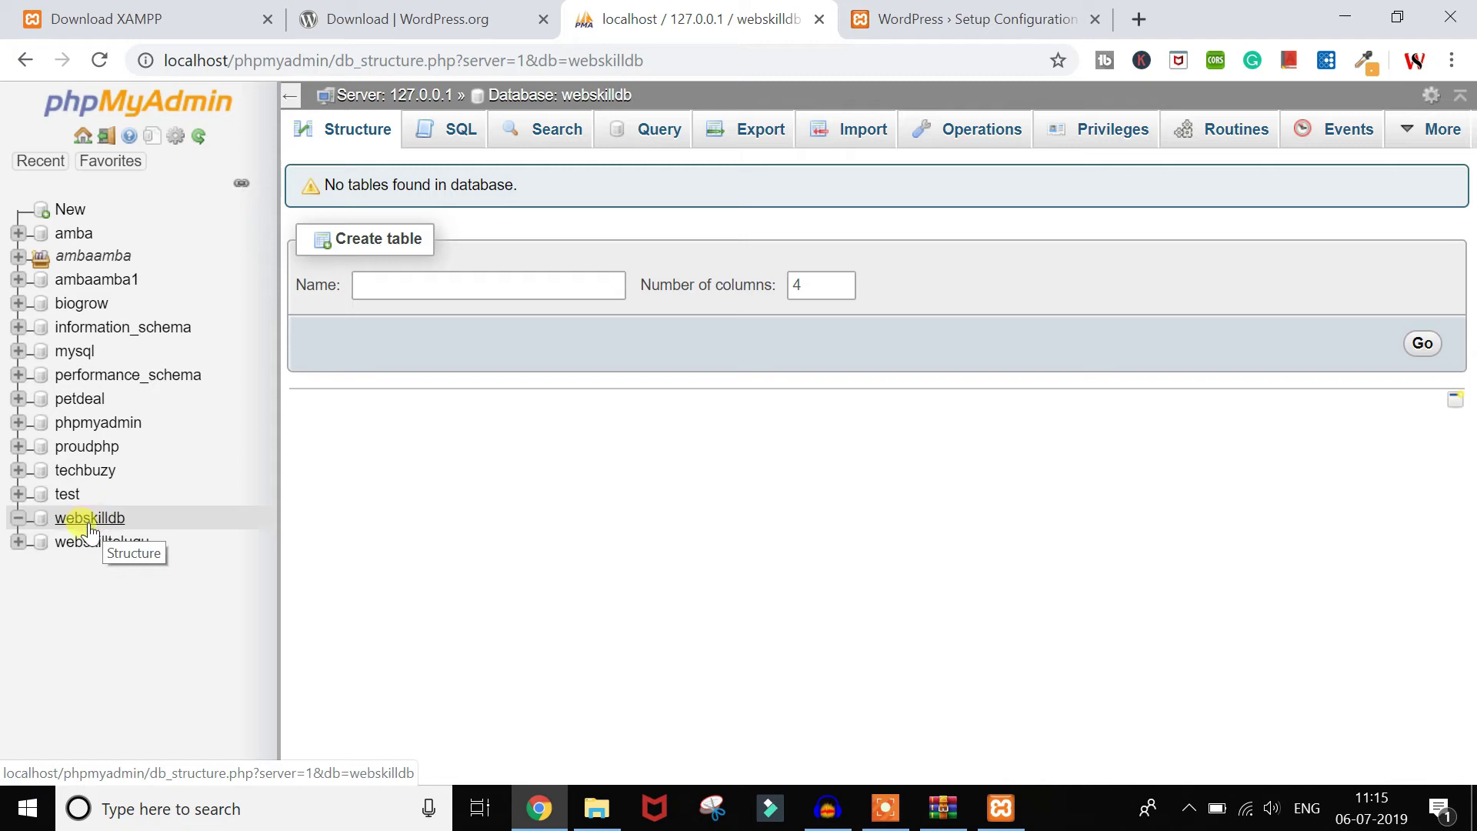
{"action": "left_click", "coordinate": [961, 17]}
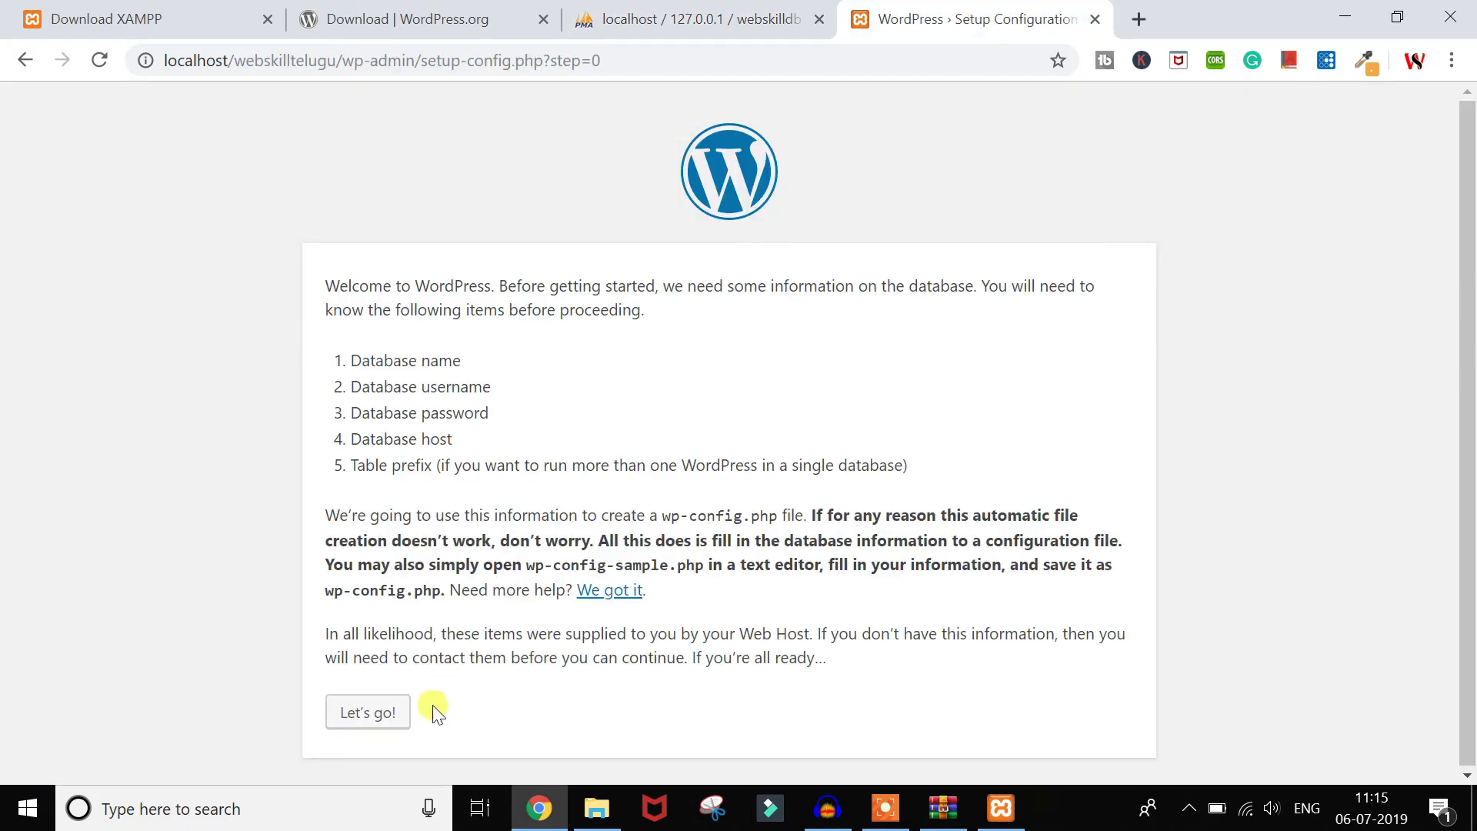
Step: Enter database name webskilldb and username root, clear the password, and keep localhost and wp_
{"action": "left_click", "coordinate": [385, 714]}
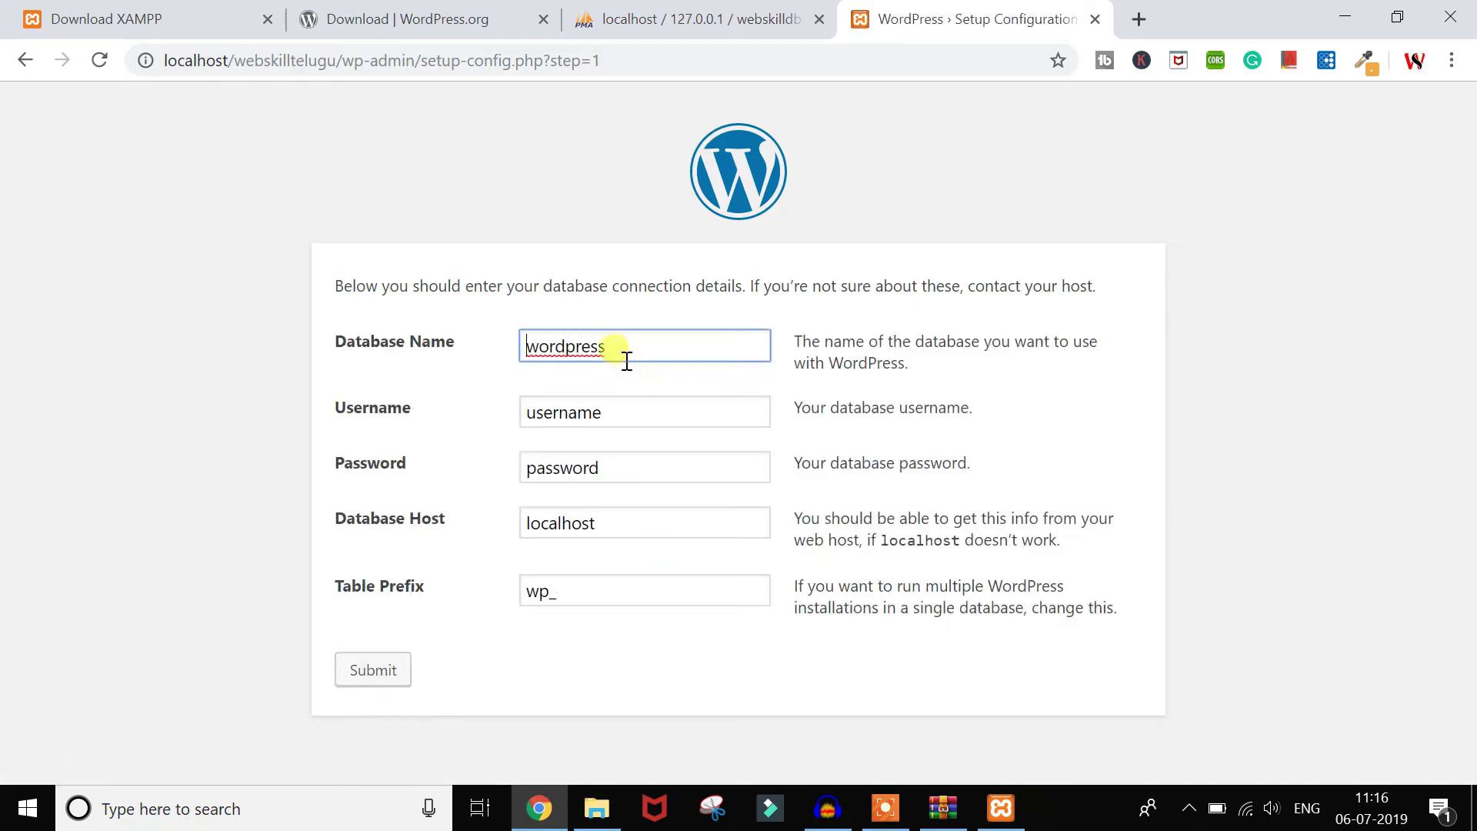
{"action": "double_click", "coordinate": [623, 355]}
{"action": "type", "text": "webskilld"}
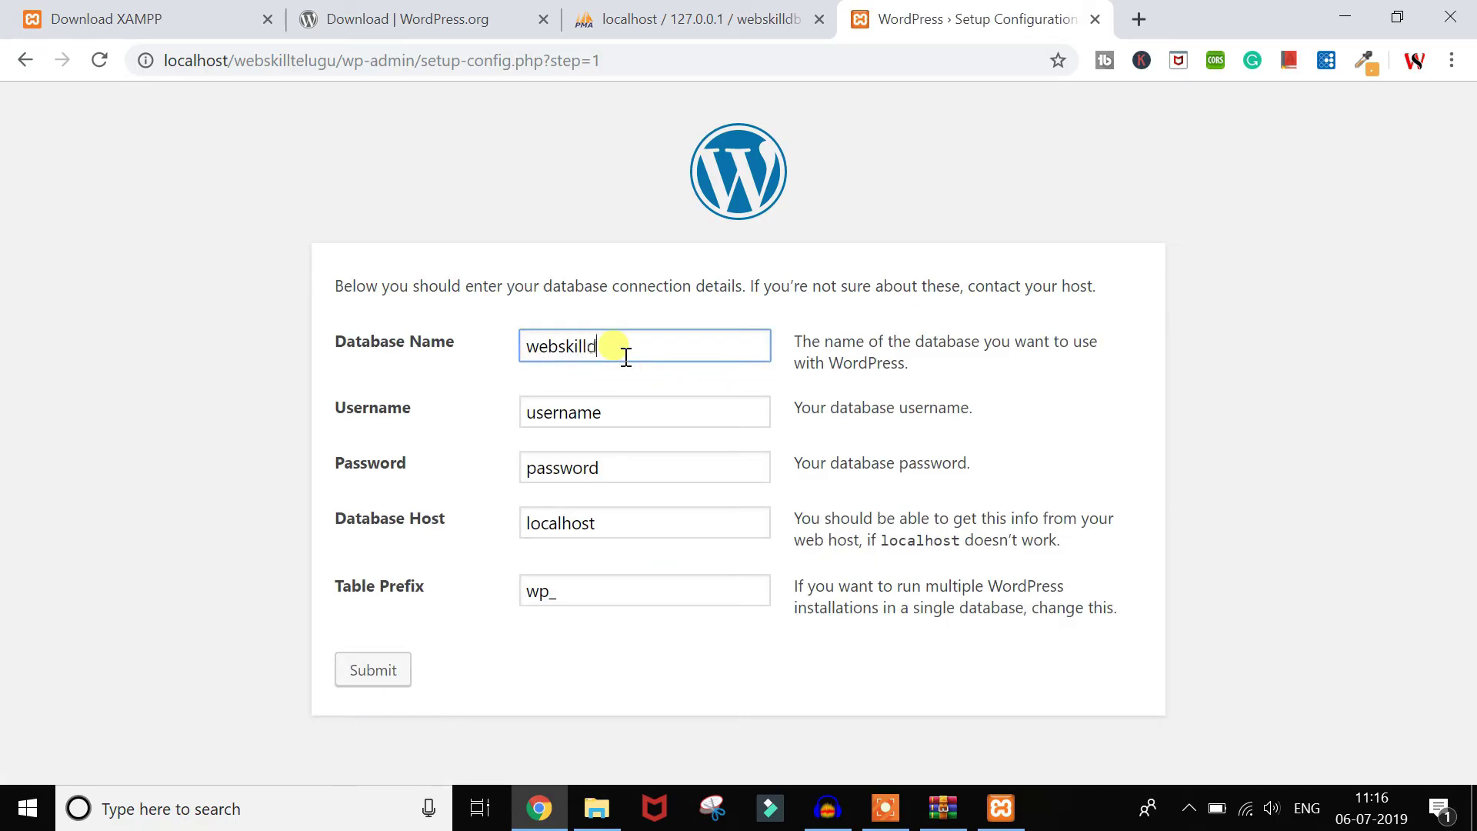
{"action": "type", "text": "b"}
{"action": "key", "text": "Tab"}
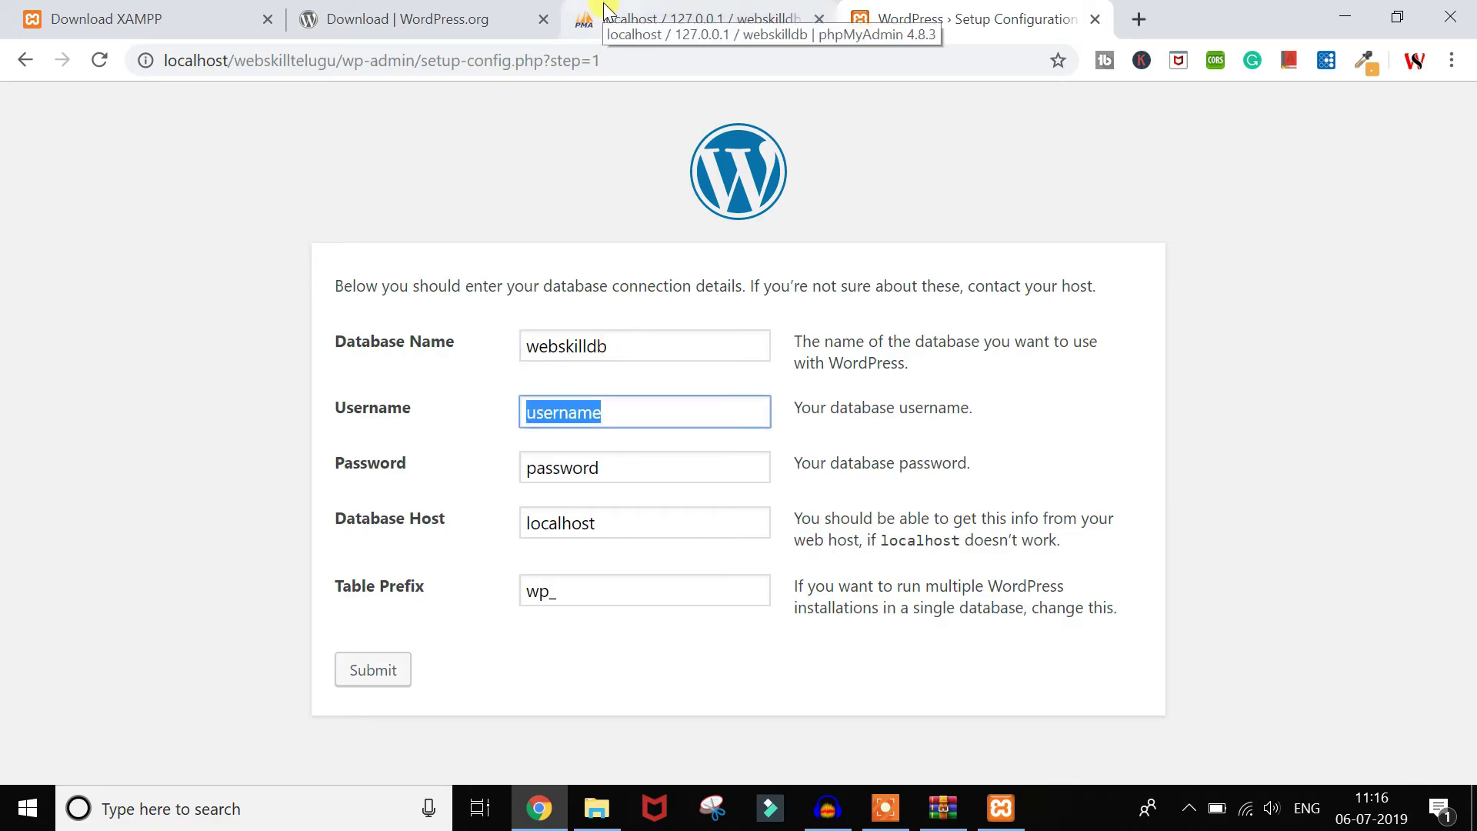
{"action": "type", "text": "root"}
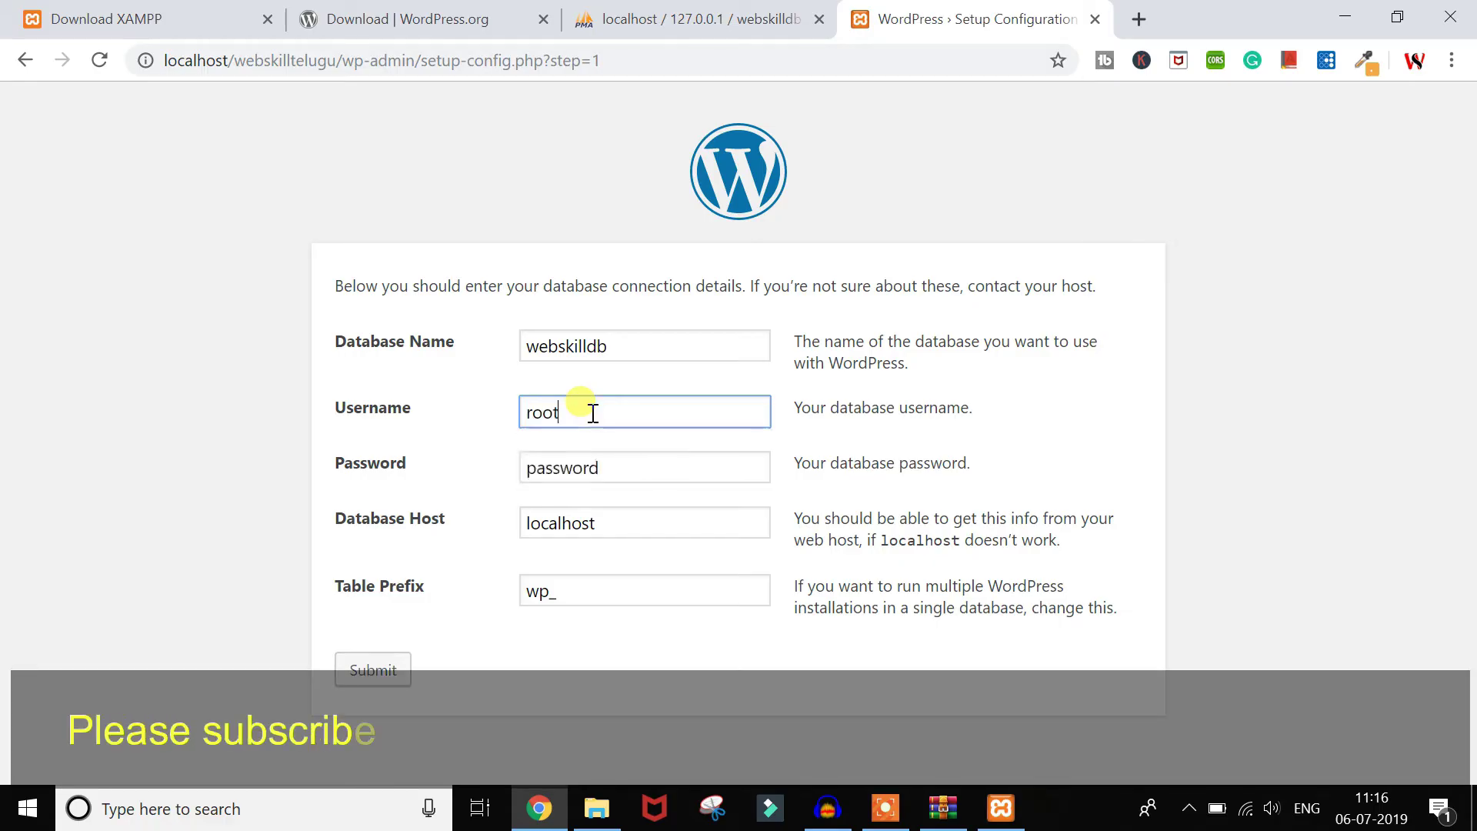
{"action": "key", "text": "Tab"}
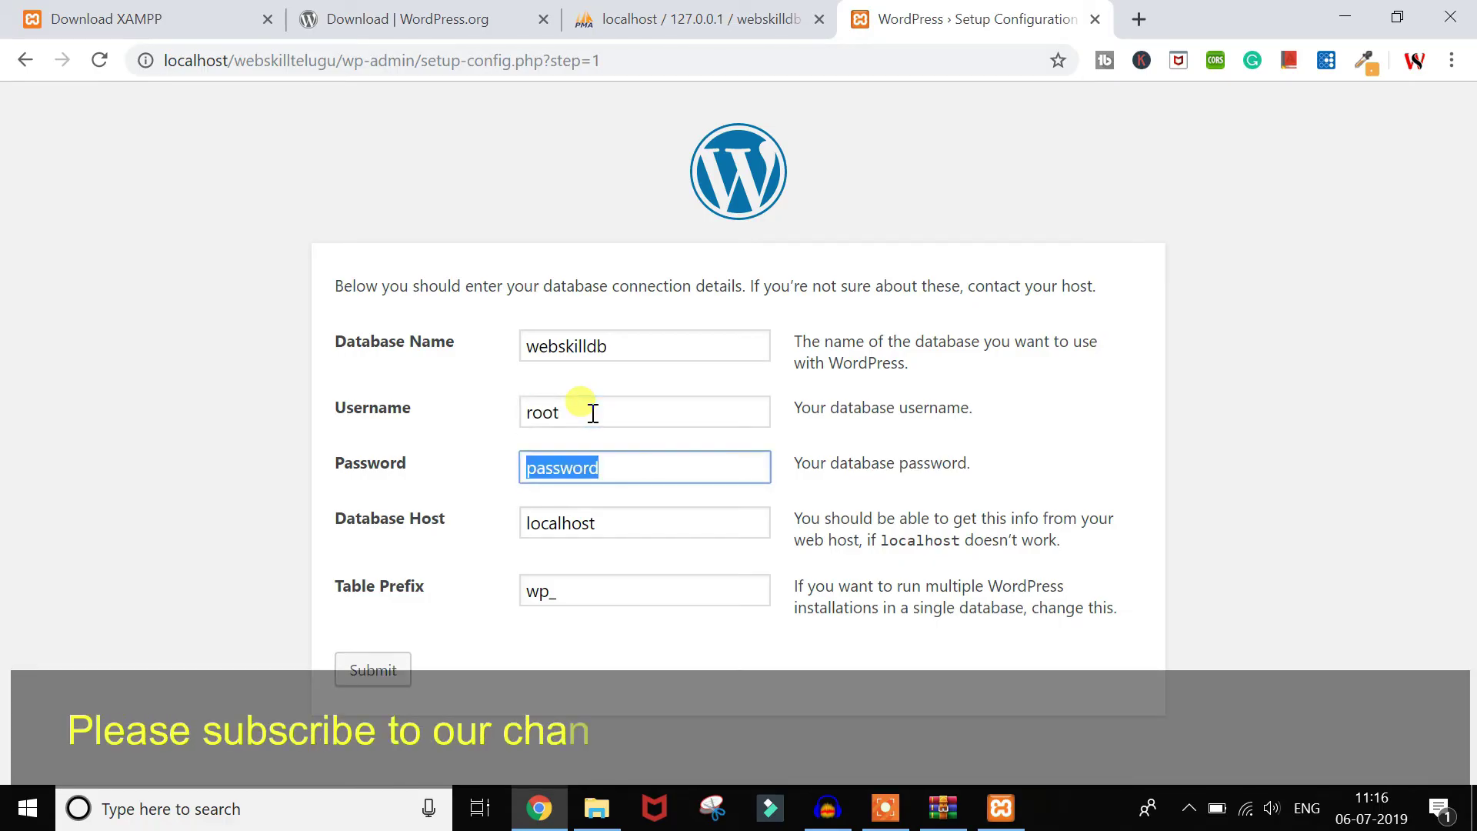
{"action": "key", "text": "BackSpace"}
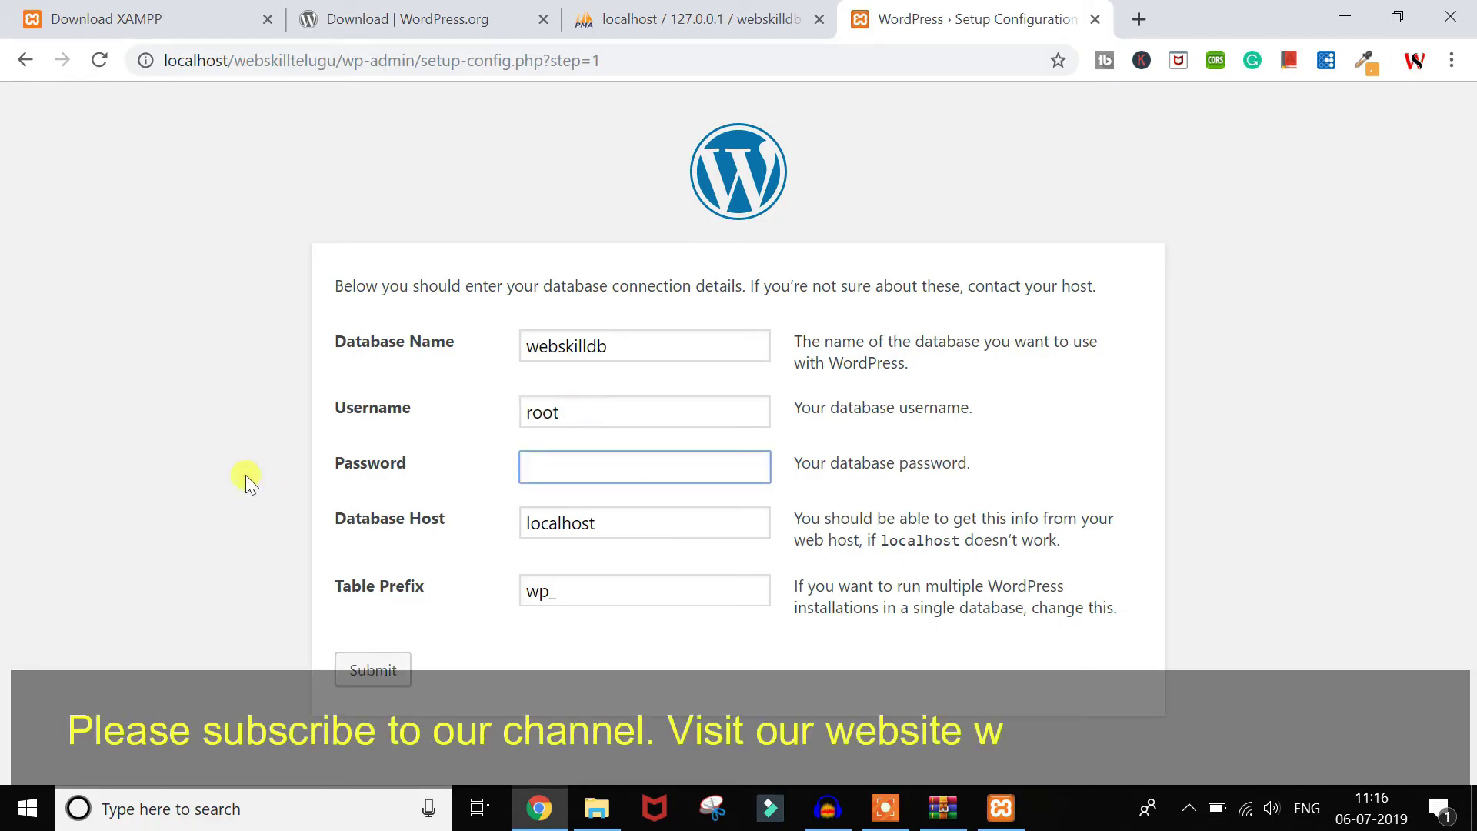
{"action": "left_click", "coordinate": [246, 474]}
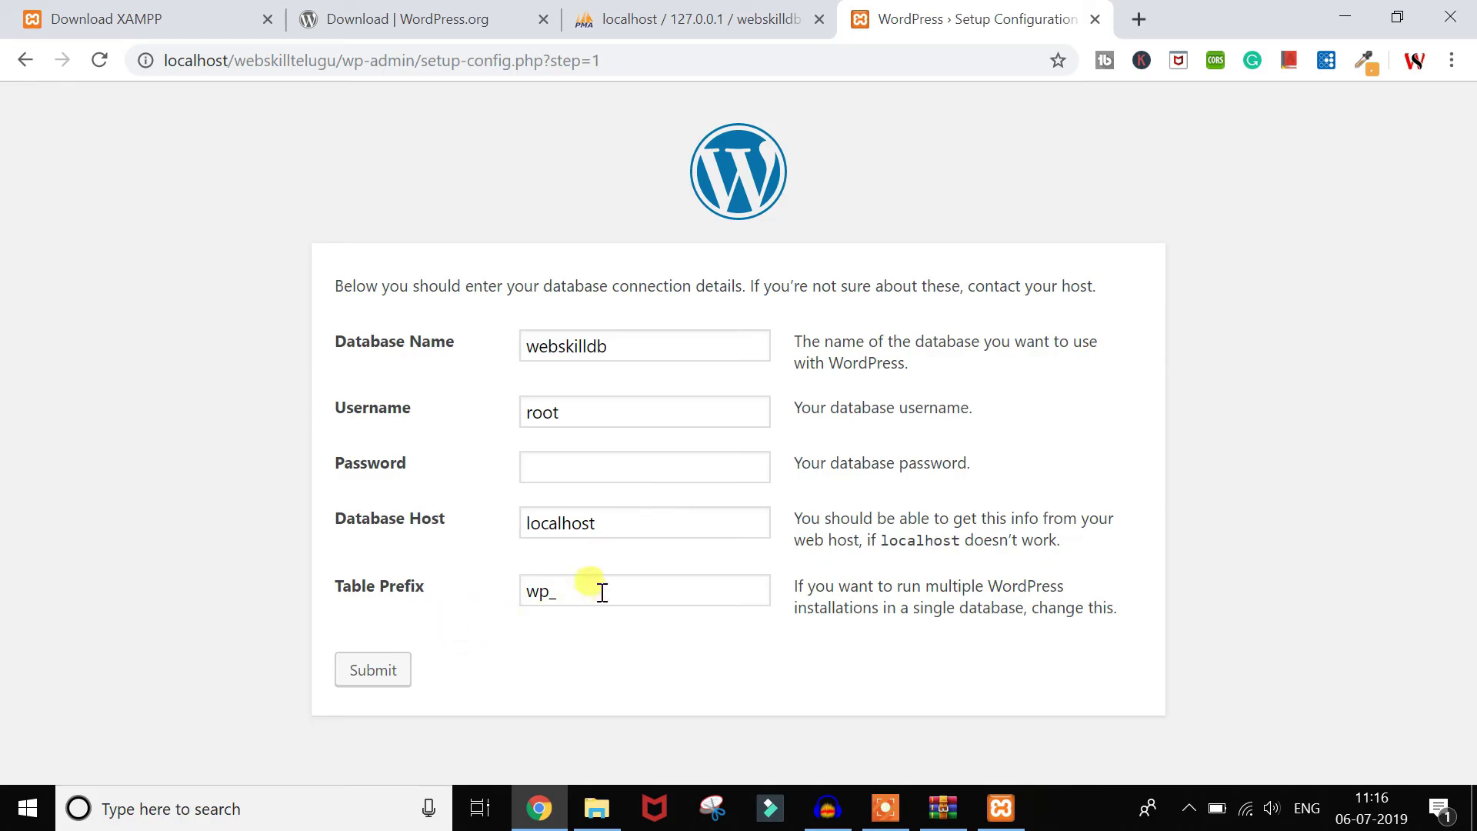
{"action": "left_click", "coordinate": [603, 592]}
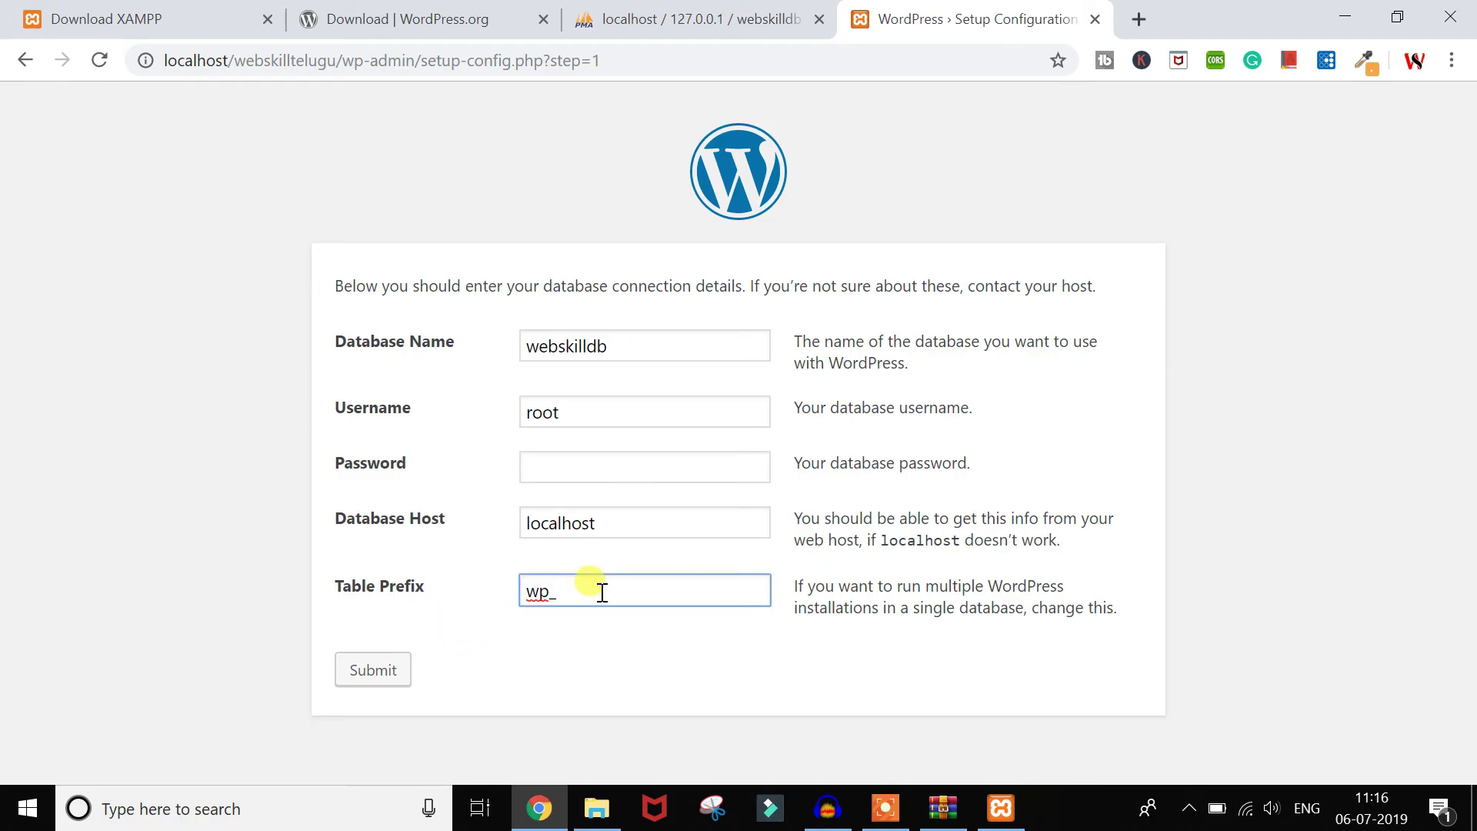
Step: Submit the database connection details and run the installation
{"action": "left_click", "coordinate": [368, 671]}
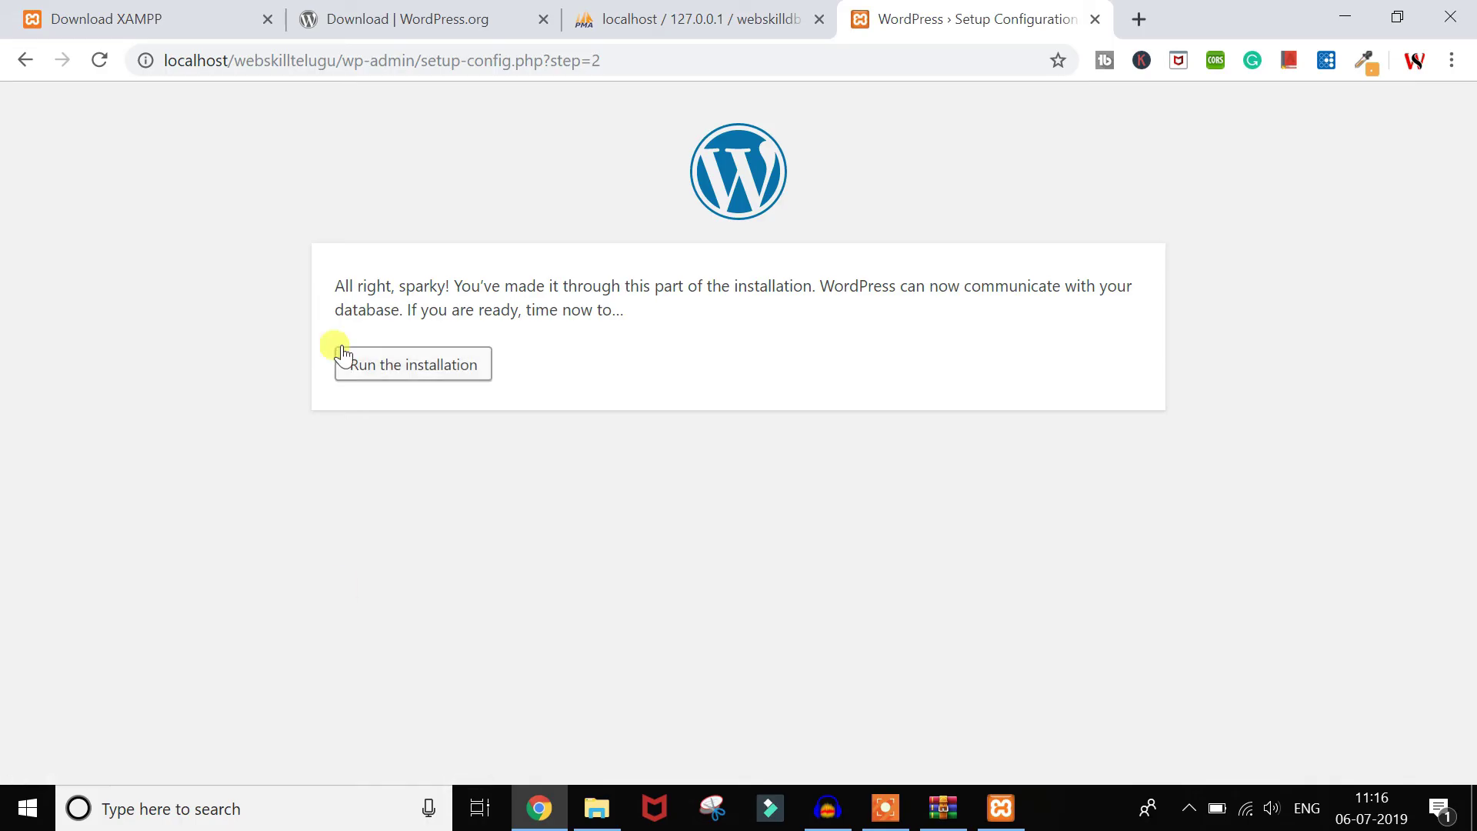
{"action": "left_click_drag", "start_coordinate": [321, 297], "coordinate": [723, 327]}
{"action": "left_click", "coordinate": [728, 329]}
{"action": "left_click", "coordinate": [380, 371]}
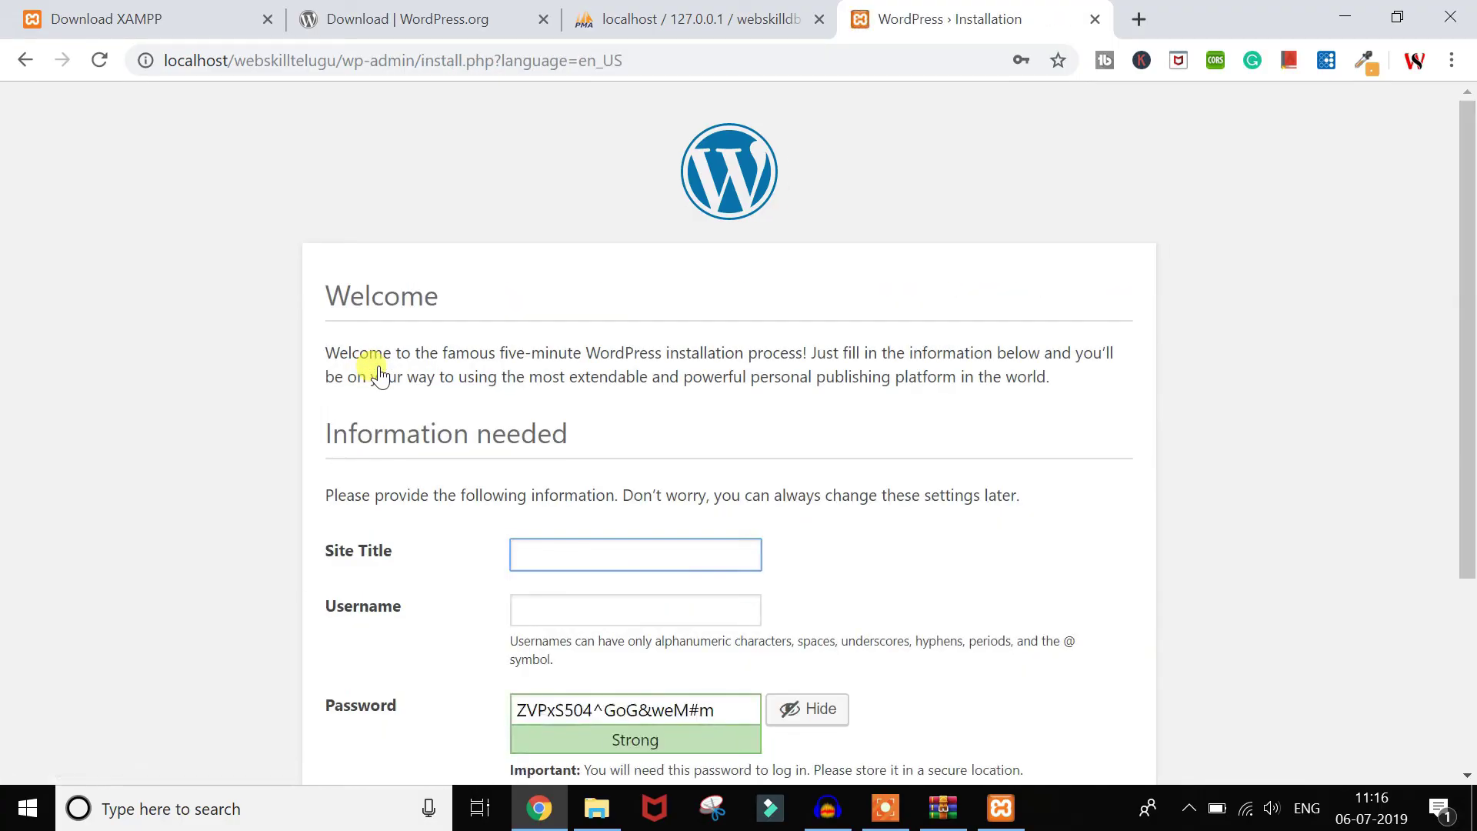
Step: Enter site title WebskillTelugu, username admin, a confirmed weak password, the admin e-mail, and install
{"action": "scroll", "coordinate": [380, 375], "scroll_direction": "down", "scroll_amount": 3}
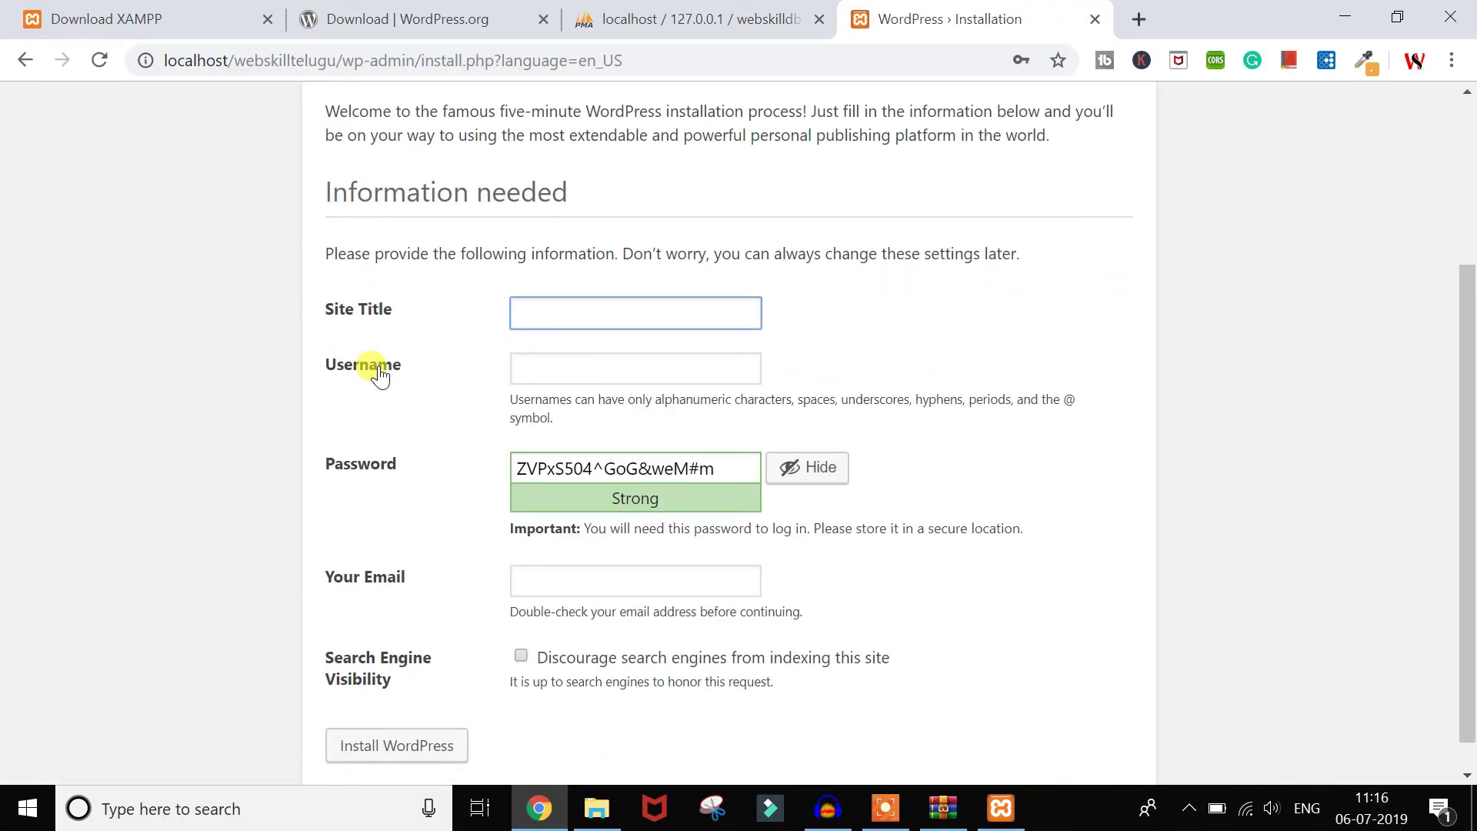
{"action": "type", "text": "WebskillTelugu"}
{"action": "key", "text": "Tab"}
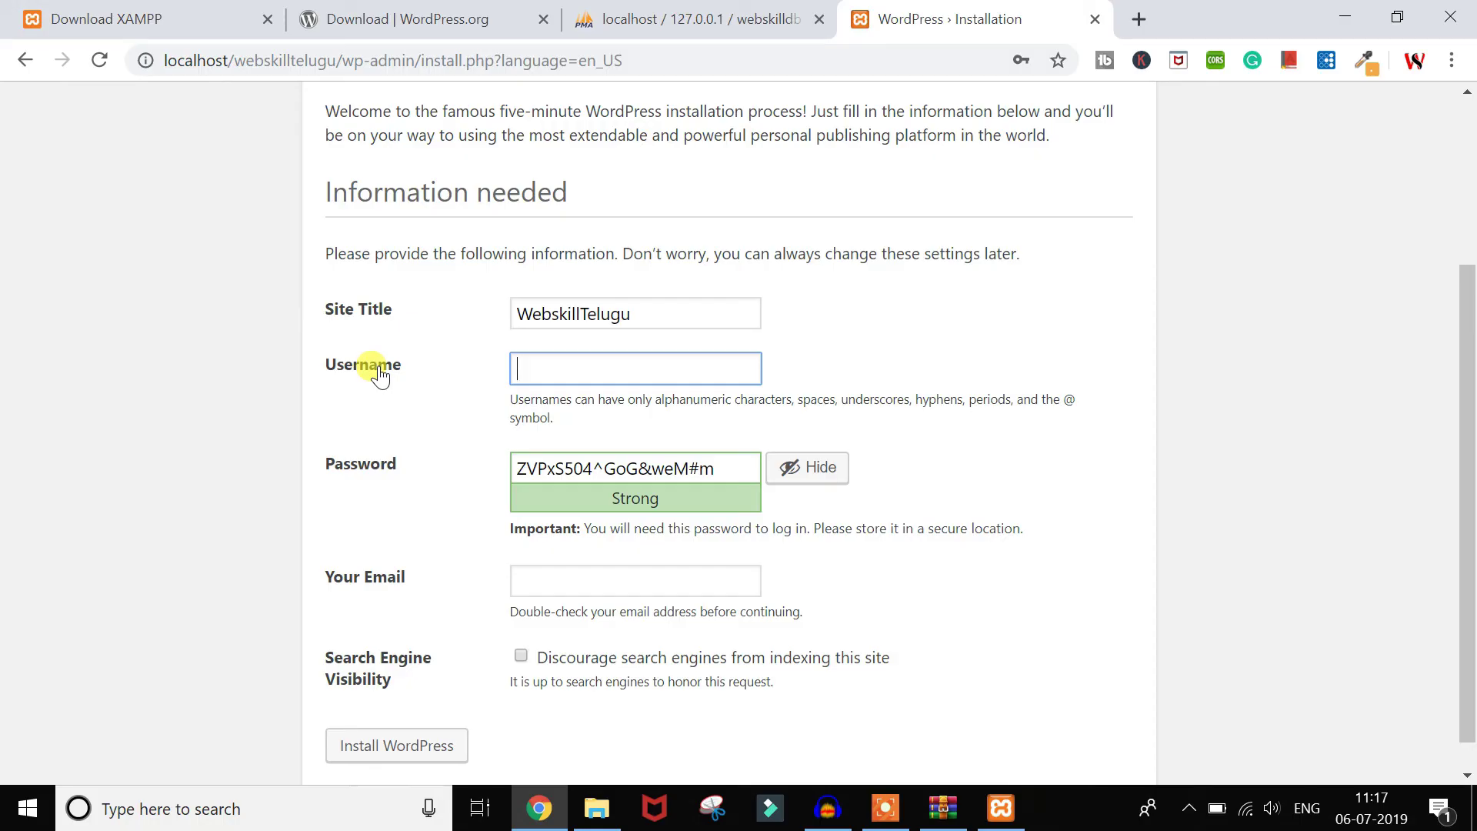
{"action": "type", "text": "admin"}
{"action": "key", "text": "Tab"}
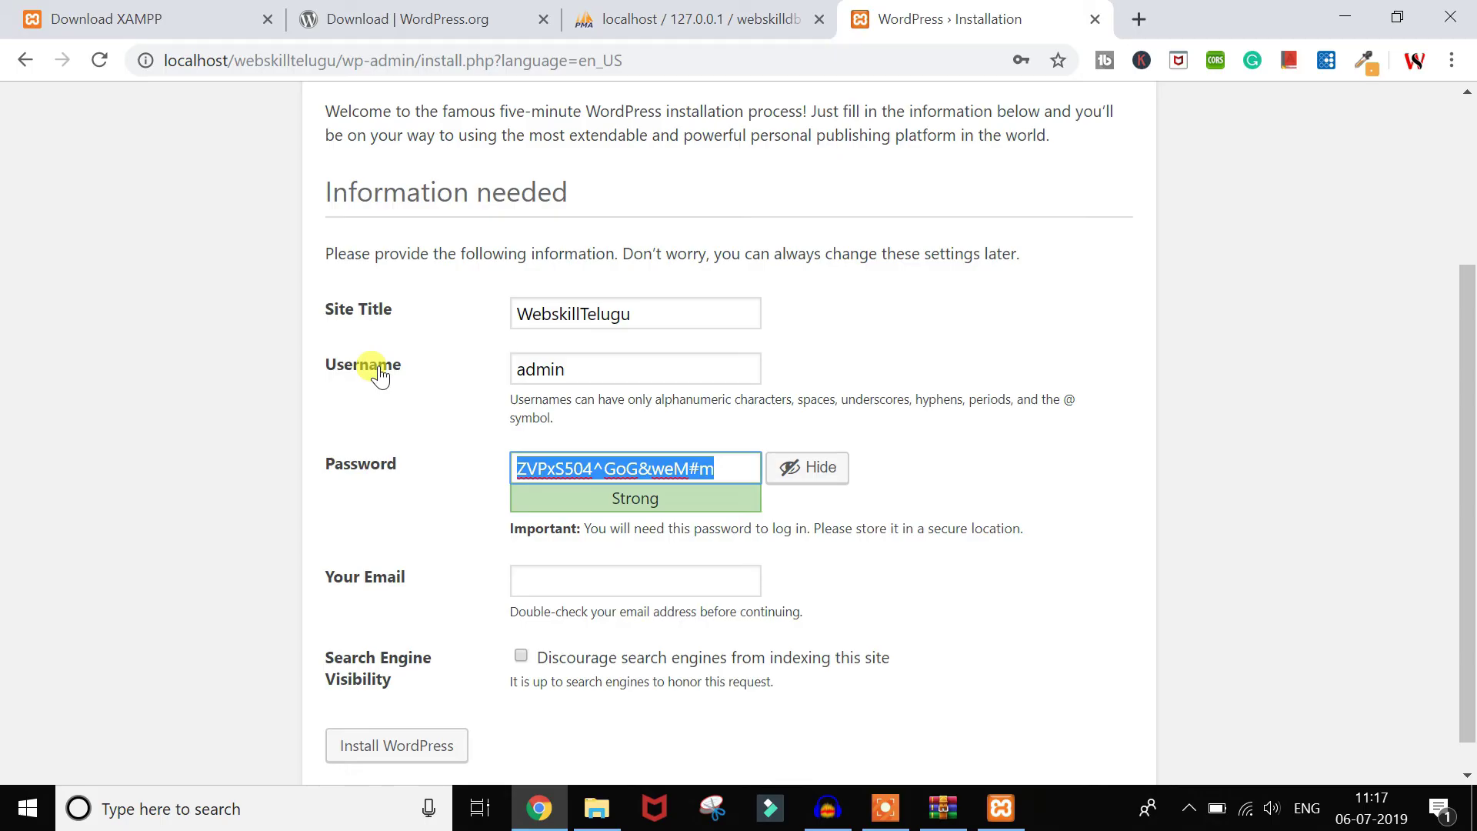
{"action": "type", "text": "passwo"}
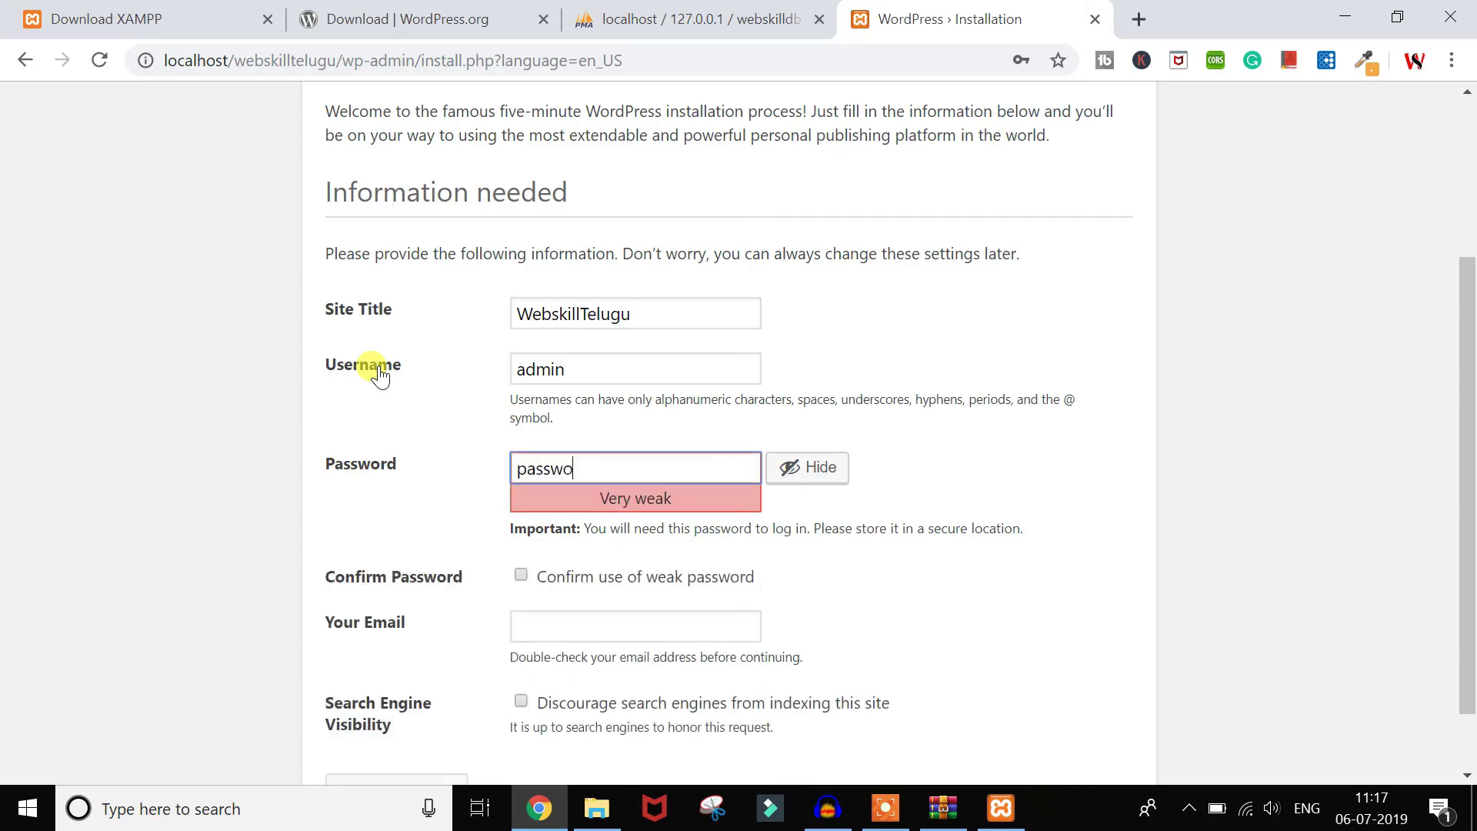
{"action": "type", "text": "rd"}
{"action": "left_click", "coordinate": [524, 573]}
{"action": "scroll", "coordinate": [522, 573], "scroll_direction": "down", "scroll_amount": 1}
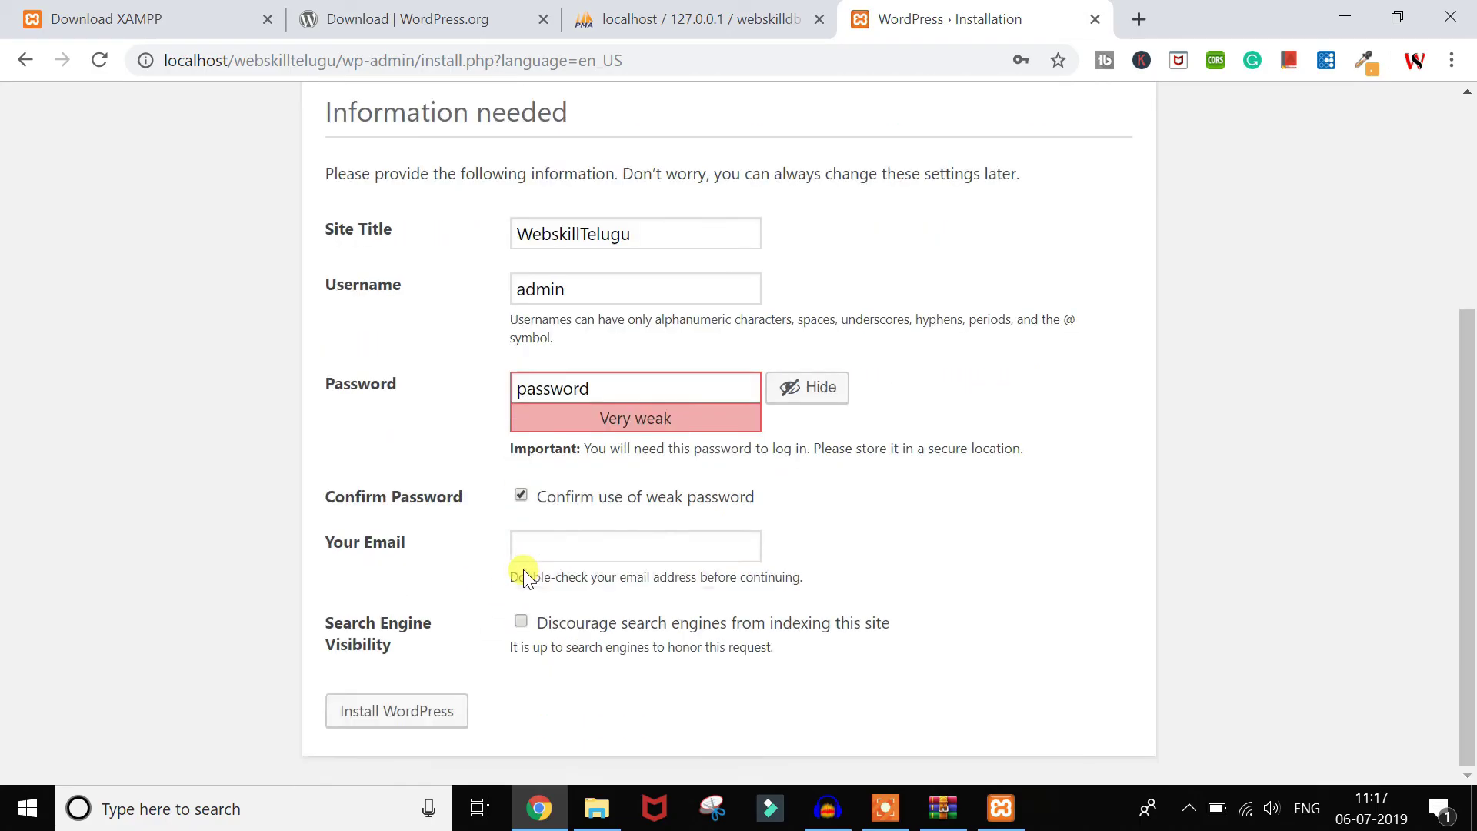
{"action": "left_click", "coordinate": [535, 560]}
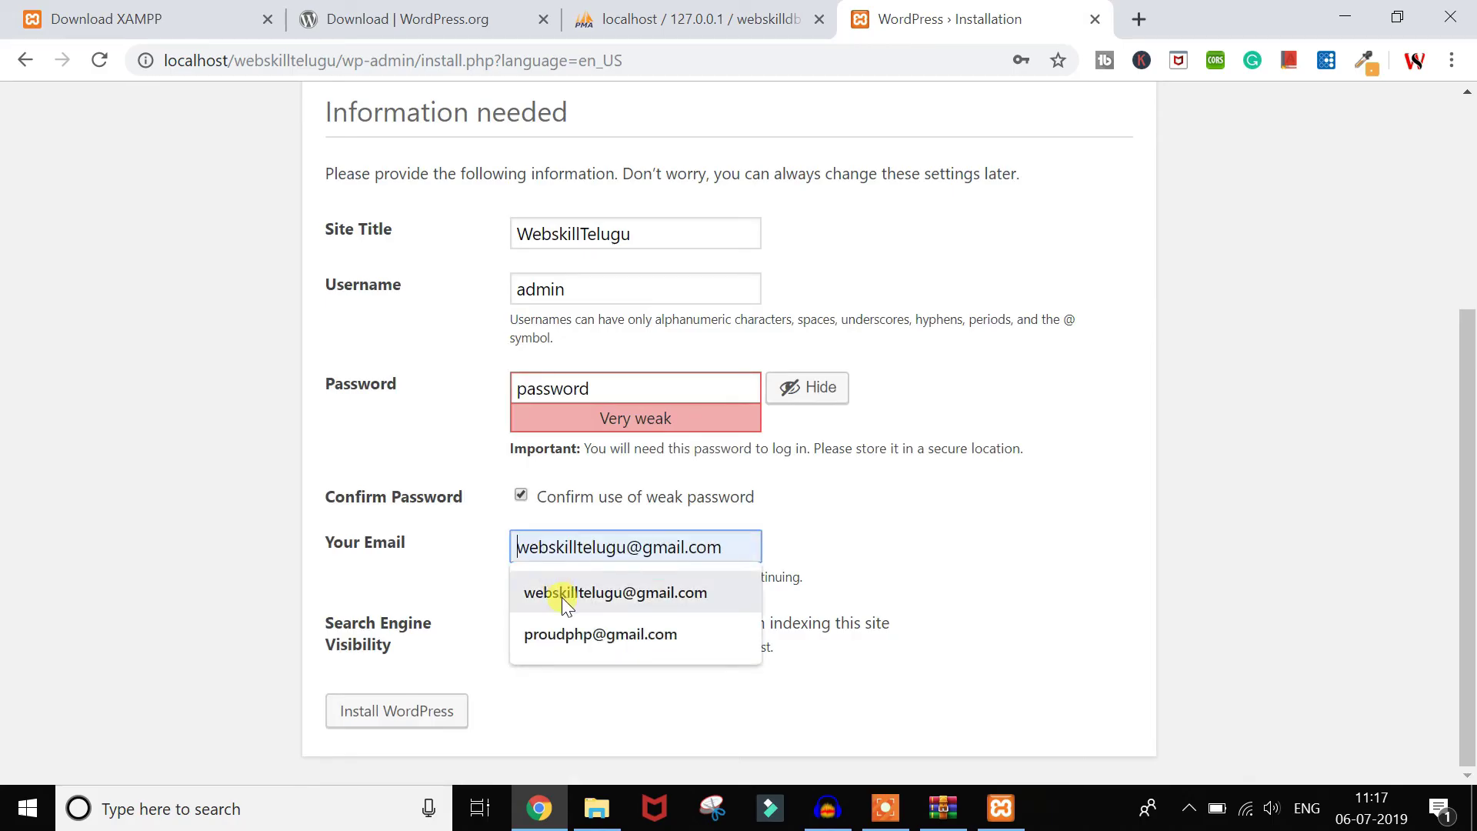
{"action": "left_click", "coordinate": [562, 597]}
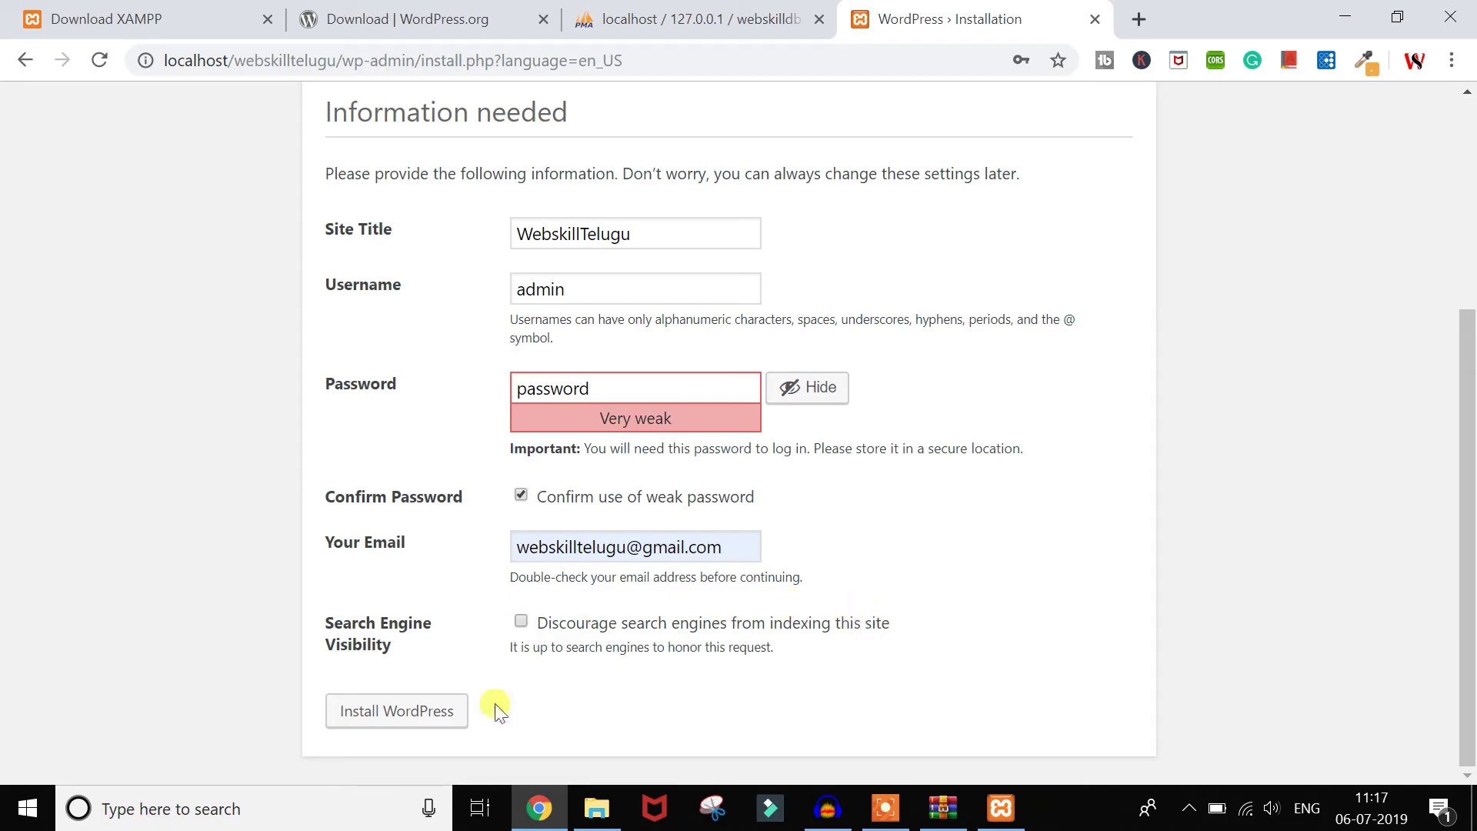
{"action": "left_click", "coordinate": [413, 719]}
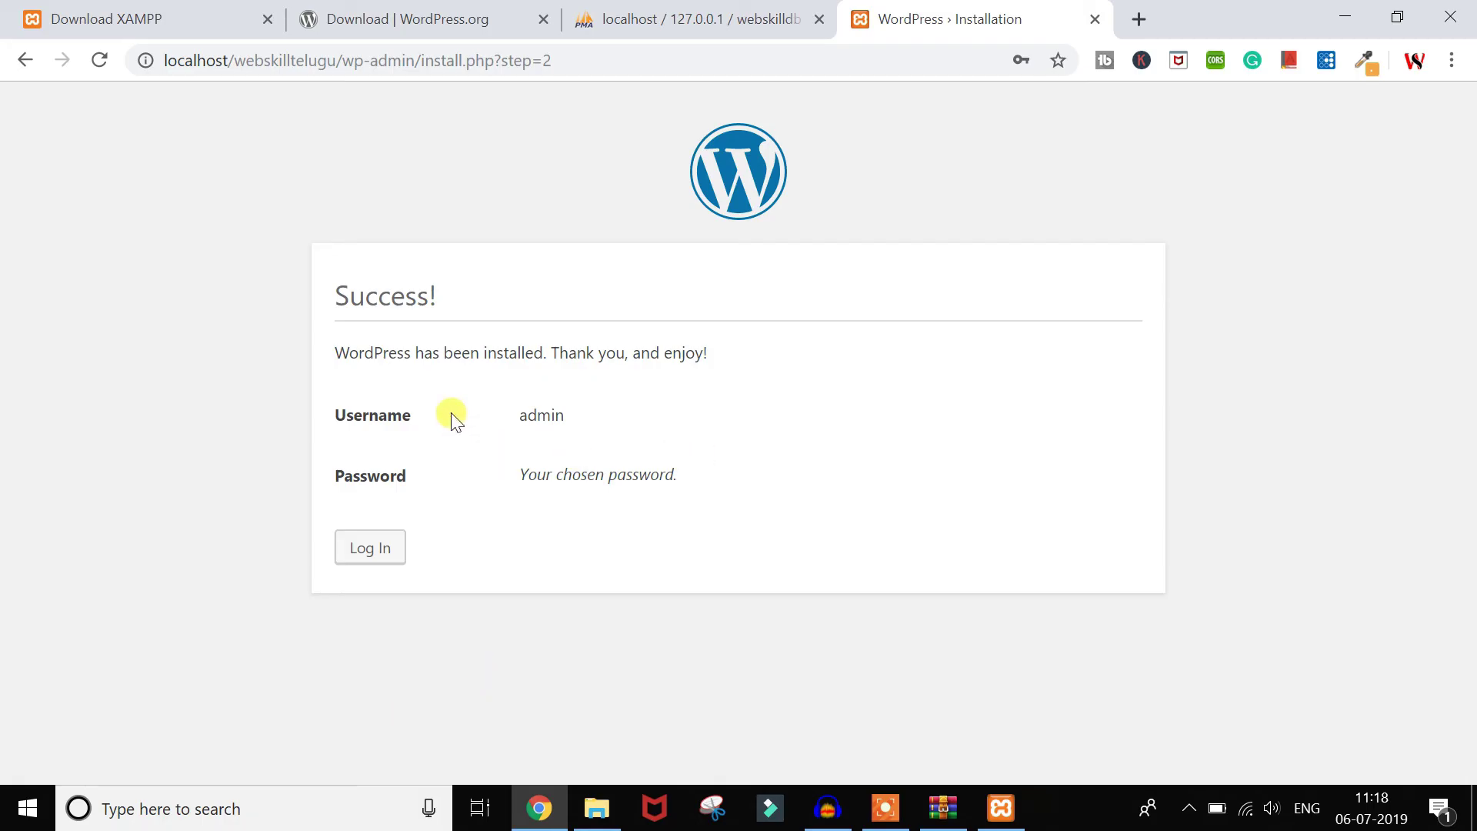
{"action": "left_click", "coordinate": [694, 16]}
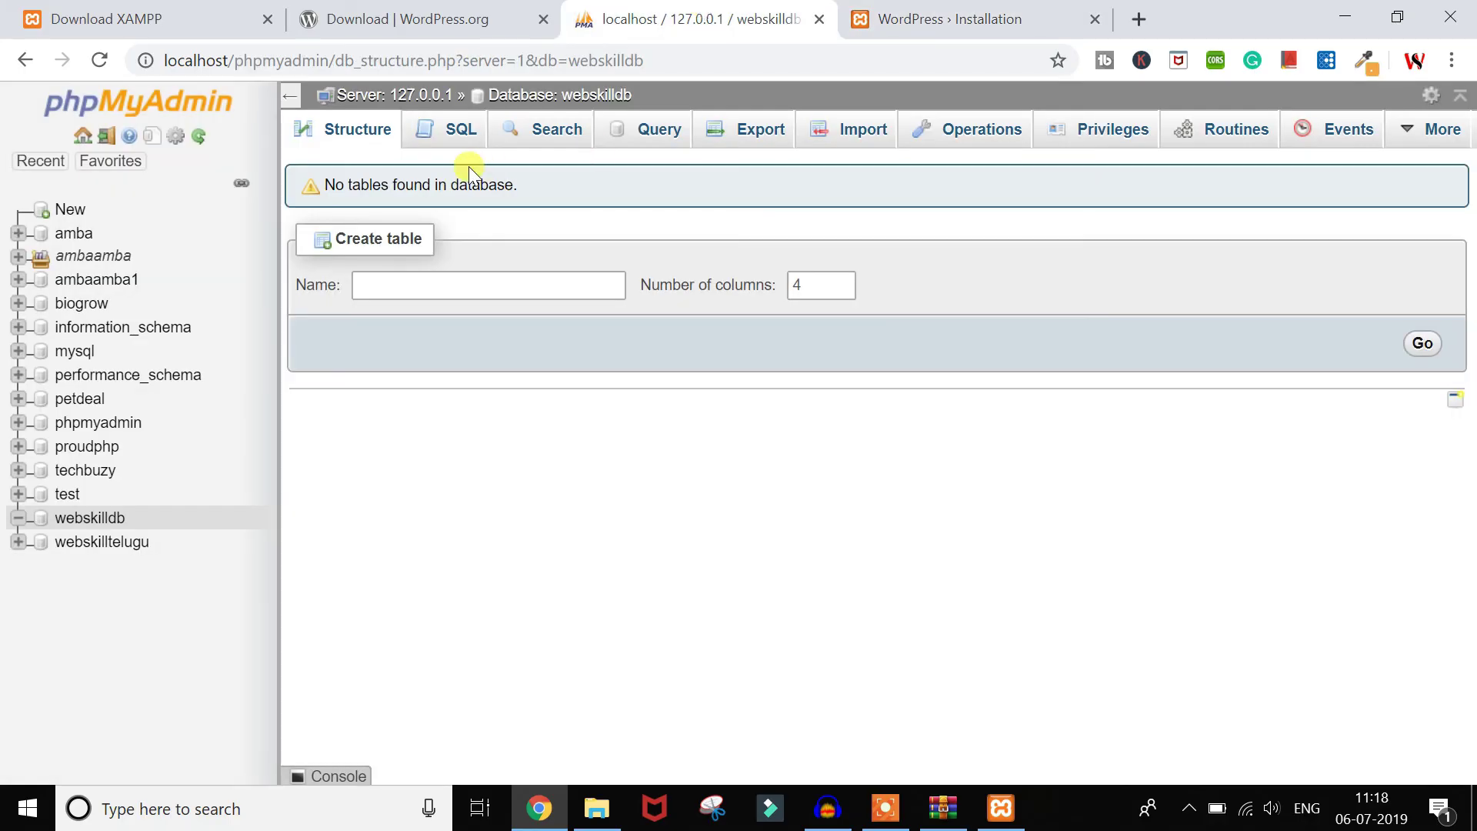
{"action": "left_click", "coordinate": [570, 98]}
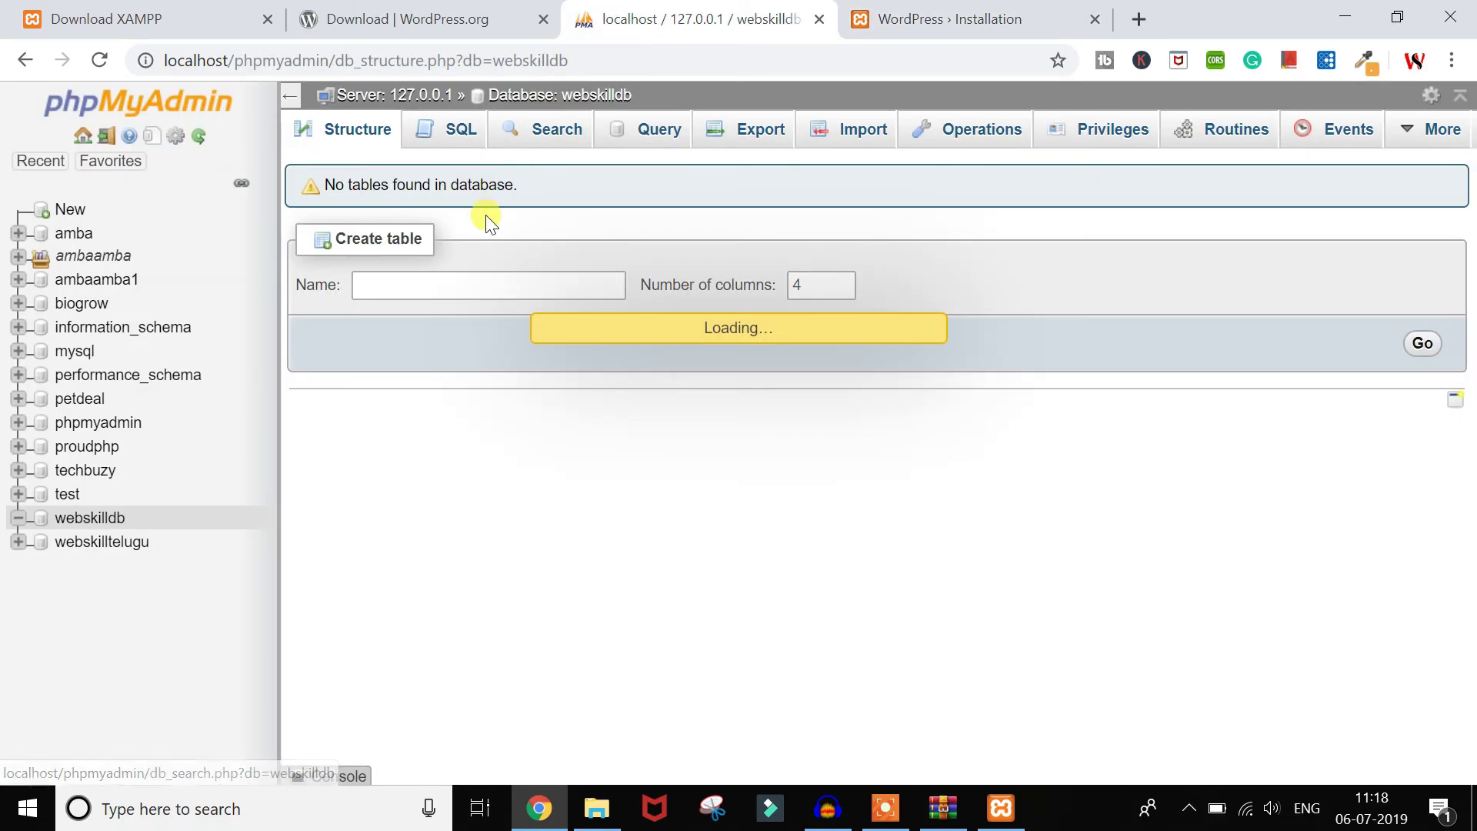
{"action": "scroll", "coordinate": [531, 500], "scroll_direction": "down", "scroll_amount": 1}
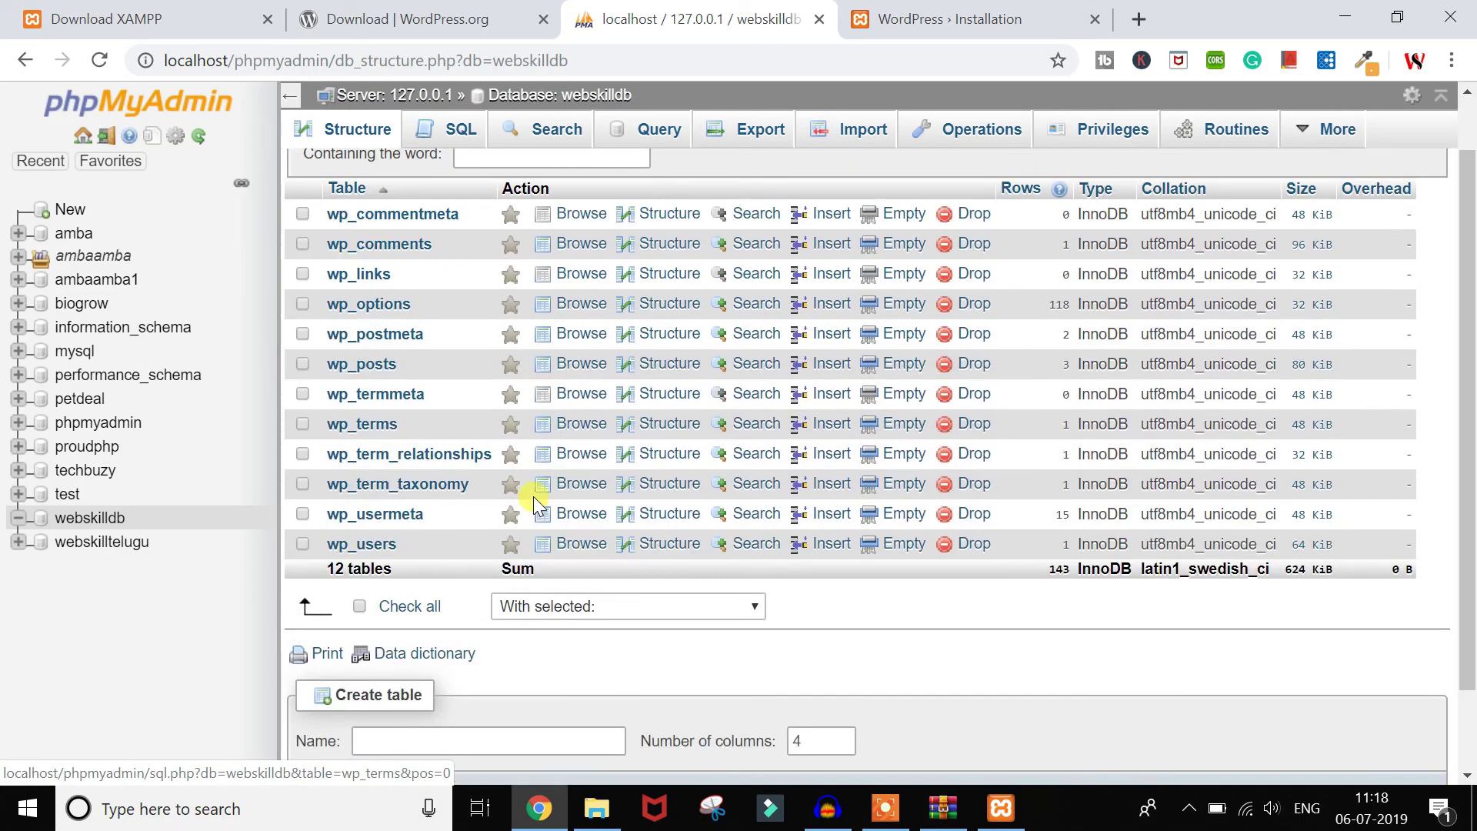
{"action": "scroll", "coordinate": [534, 499], "scroll_direction": "up", "scroll_amount": 1}
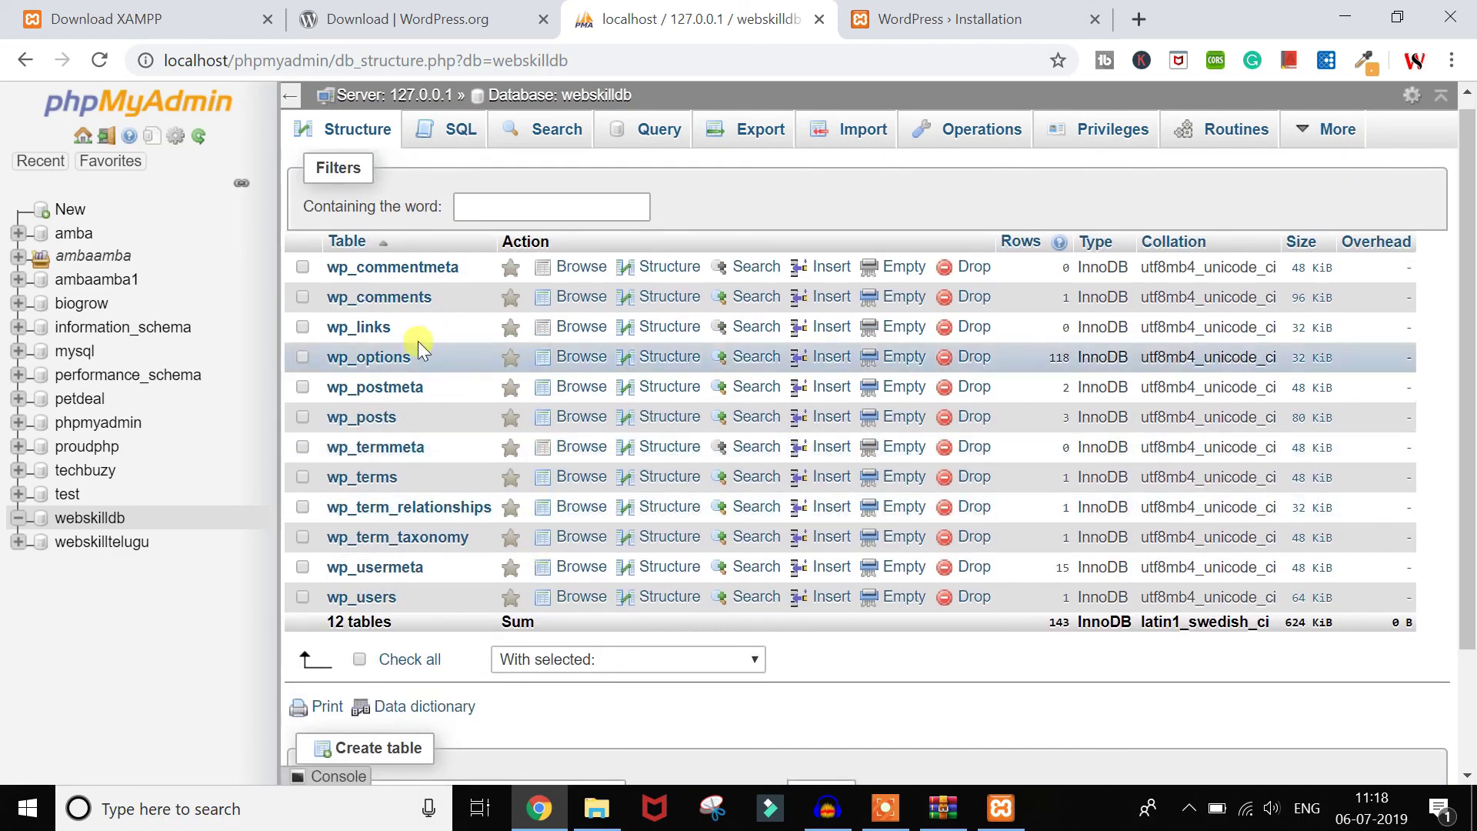
{"action": "left_click", "coordinate": [374, 606]}
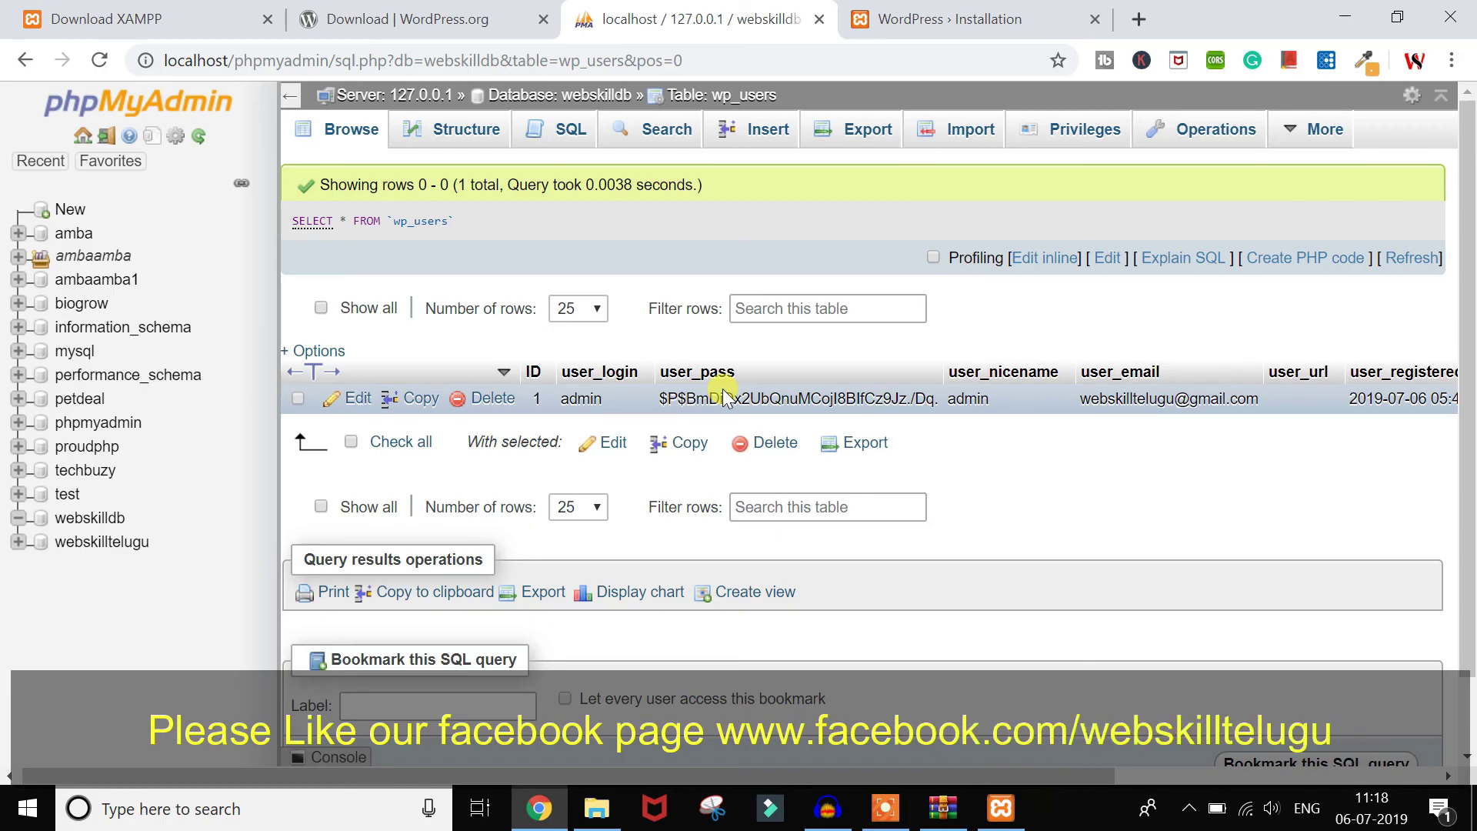
Step: Log in to the dashboard as admin with the account password
{"action": "left_click", "coordinate": [916, 11]}
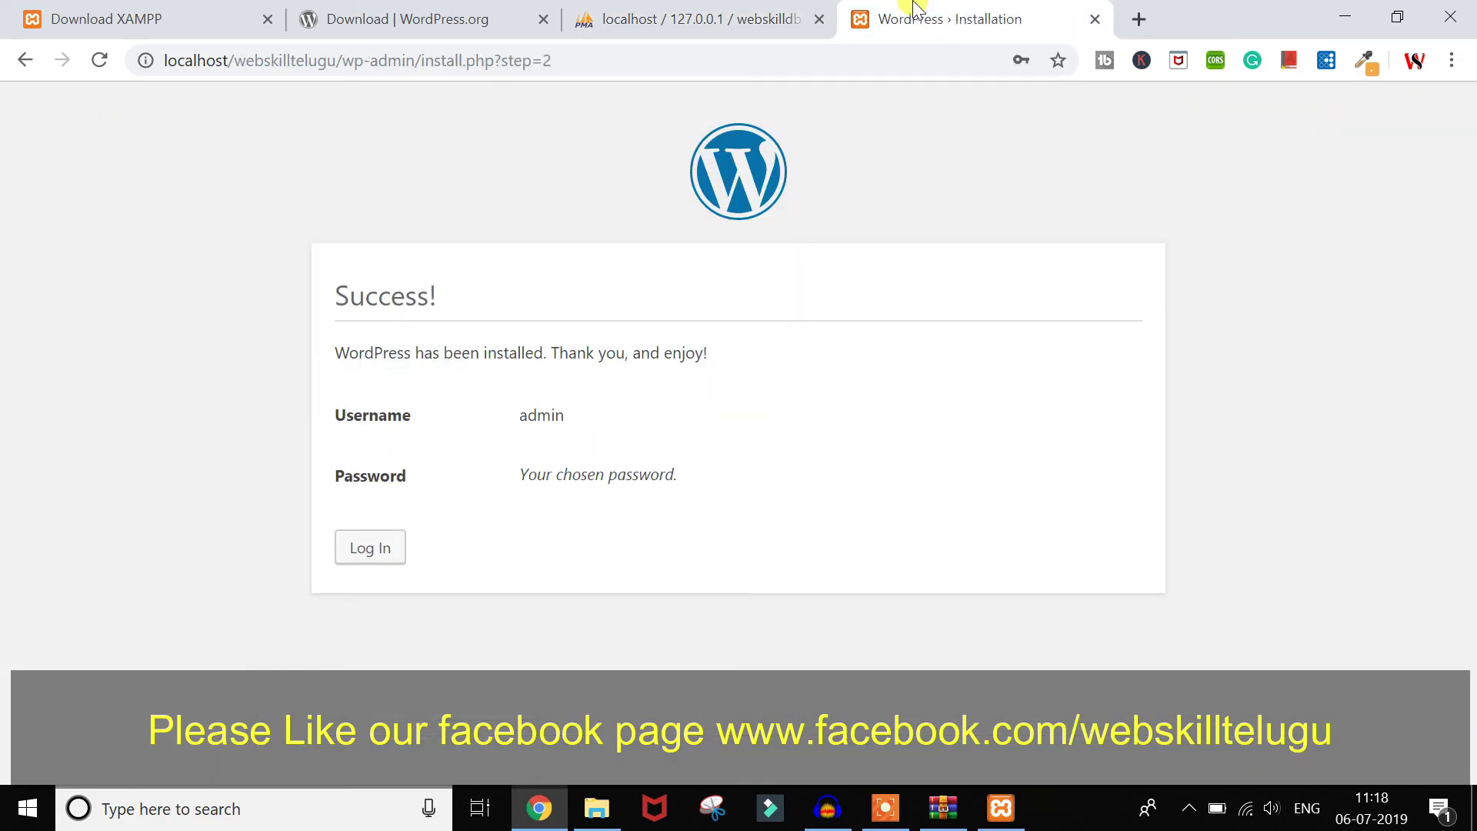
{"action": "left_click", "coordinate": [387, 547]}
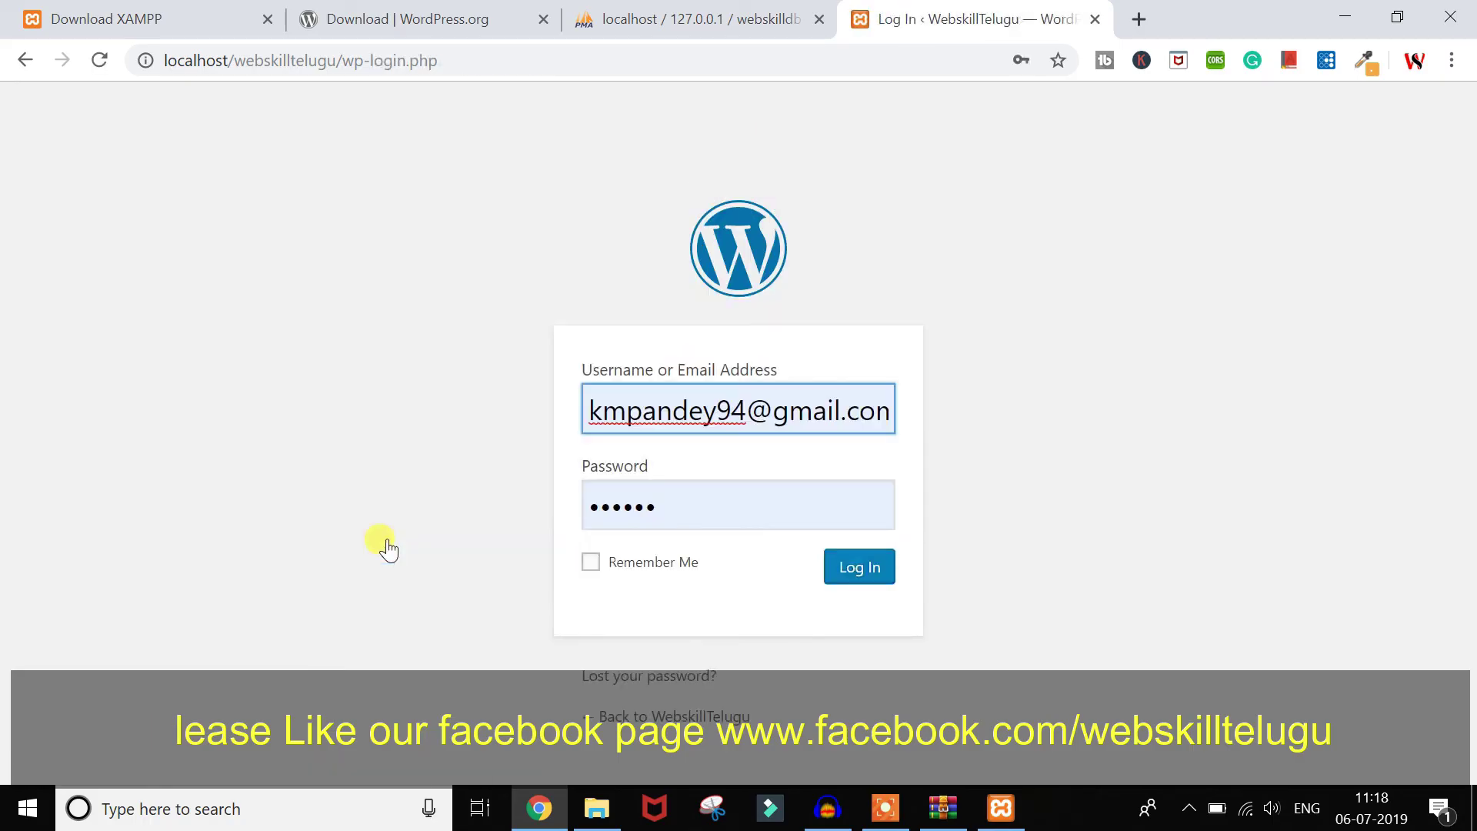
{"action": "triple_click", "coordinate": [685, 404]}
{"action": "key", "text": "BackSpace"}
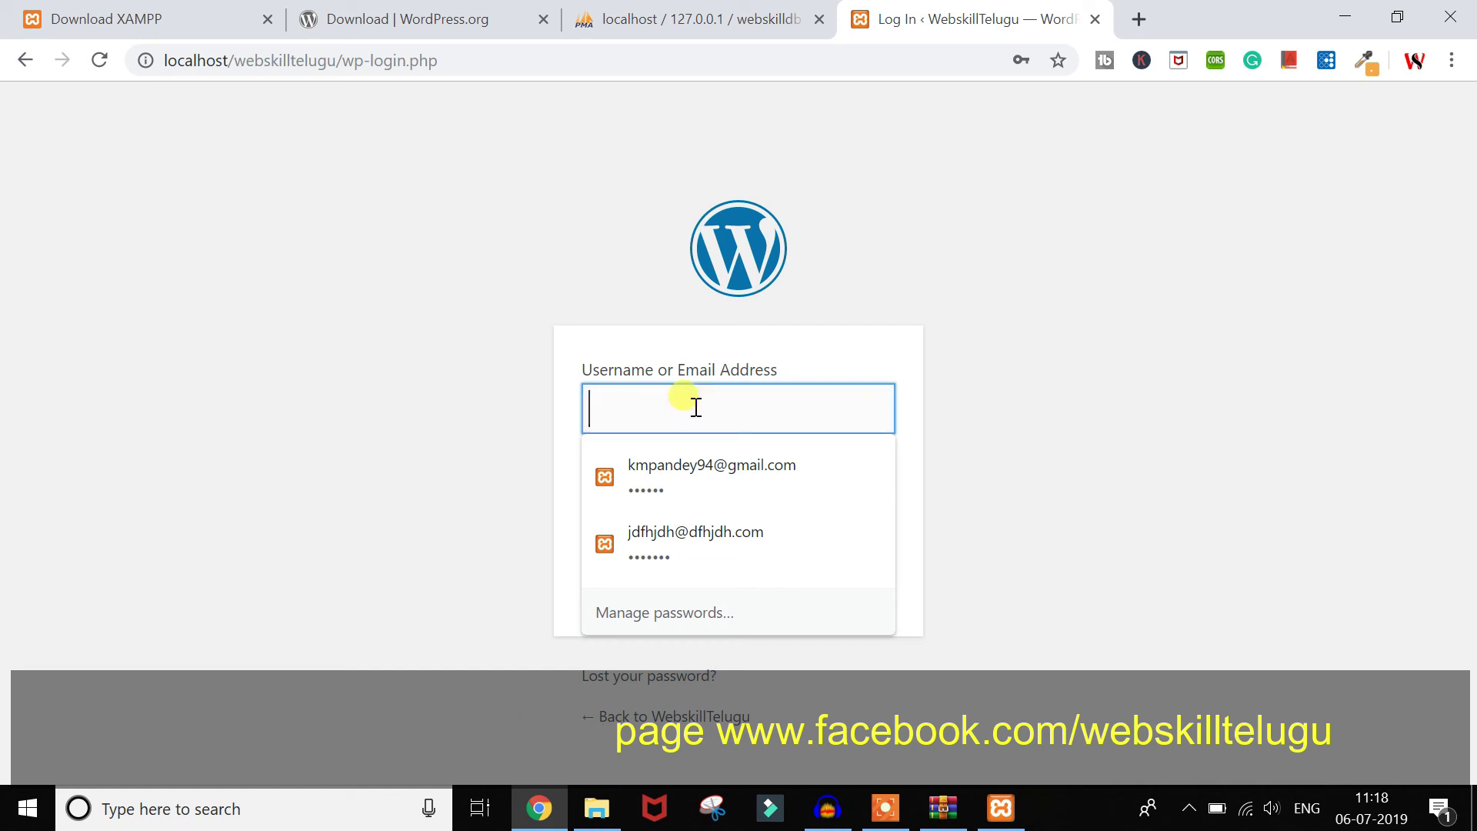
{"action": "type", "text": "admin"}
{"action": "key", "text": "Tab"}
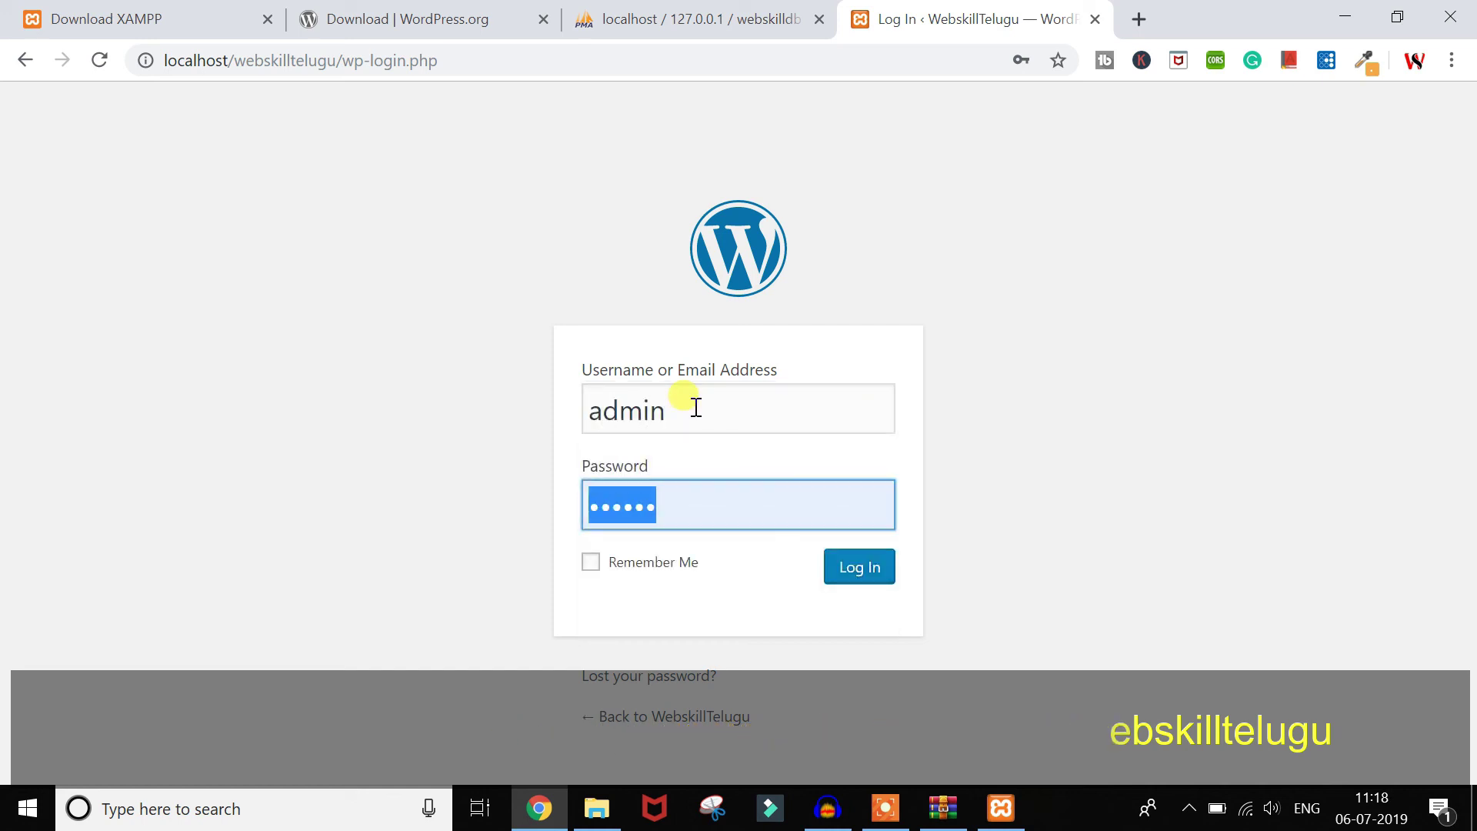
{"action": "type", "text": "1234"}
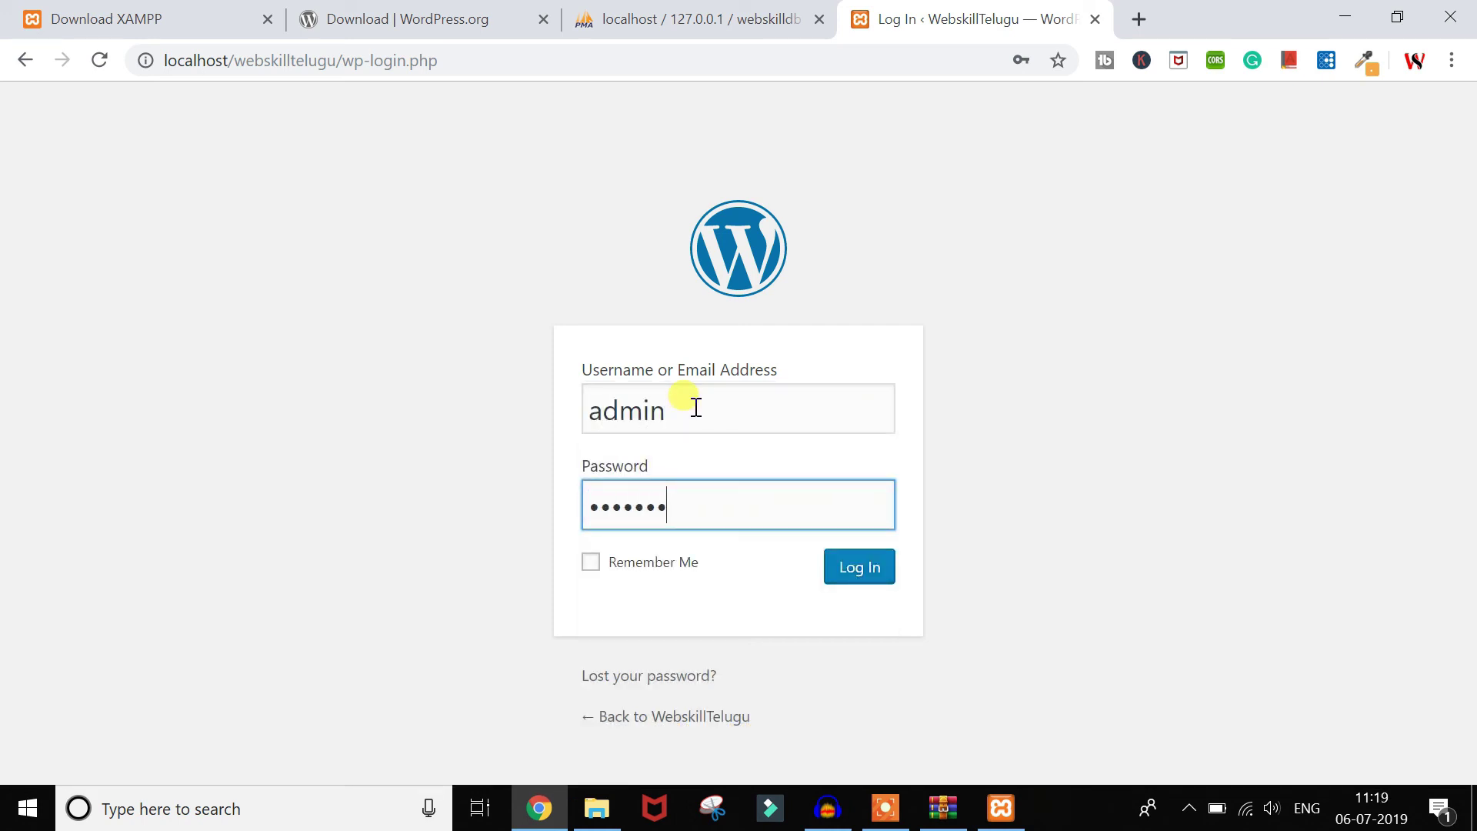
{"action": "left_click", "coordinate": [864, 586]}
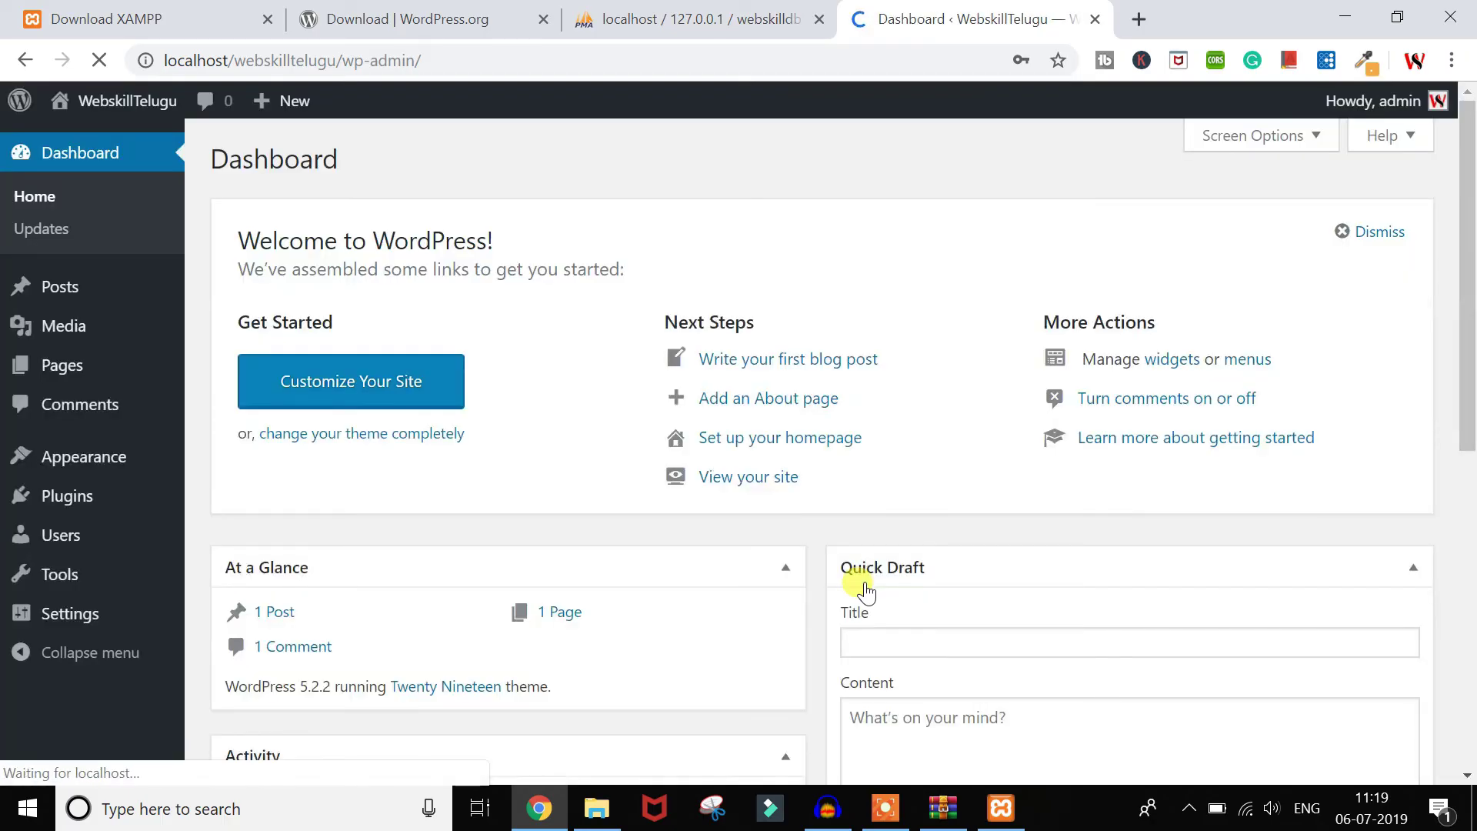
Step: Open the live site in a new tab, view it, and return to the Dashboard tab
{"action": "scroll", "coordinate": [494, 565], "scroll_direction": "down", "scroll_amount": 5}
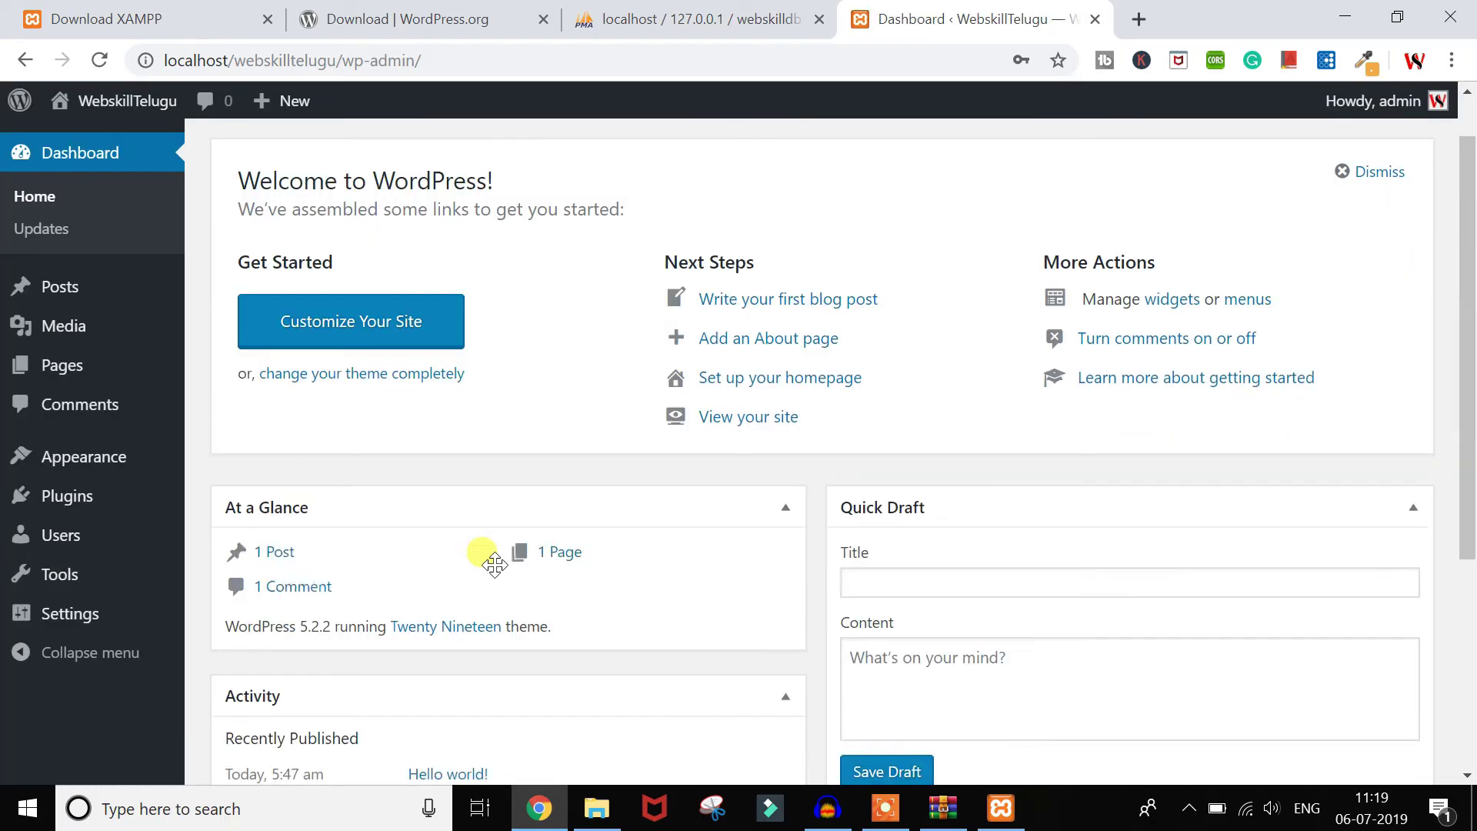
{"action": "scroll", "coordinate": [495, 565], "scroll_direction": "up", "scroll_amount": 5}
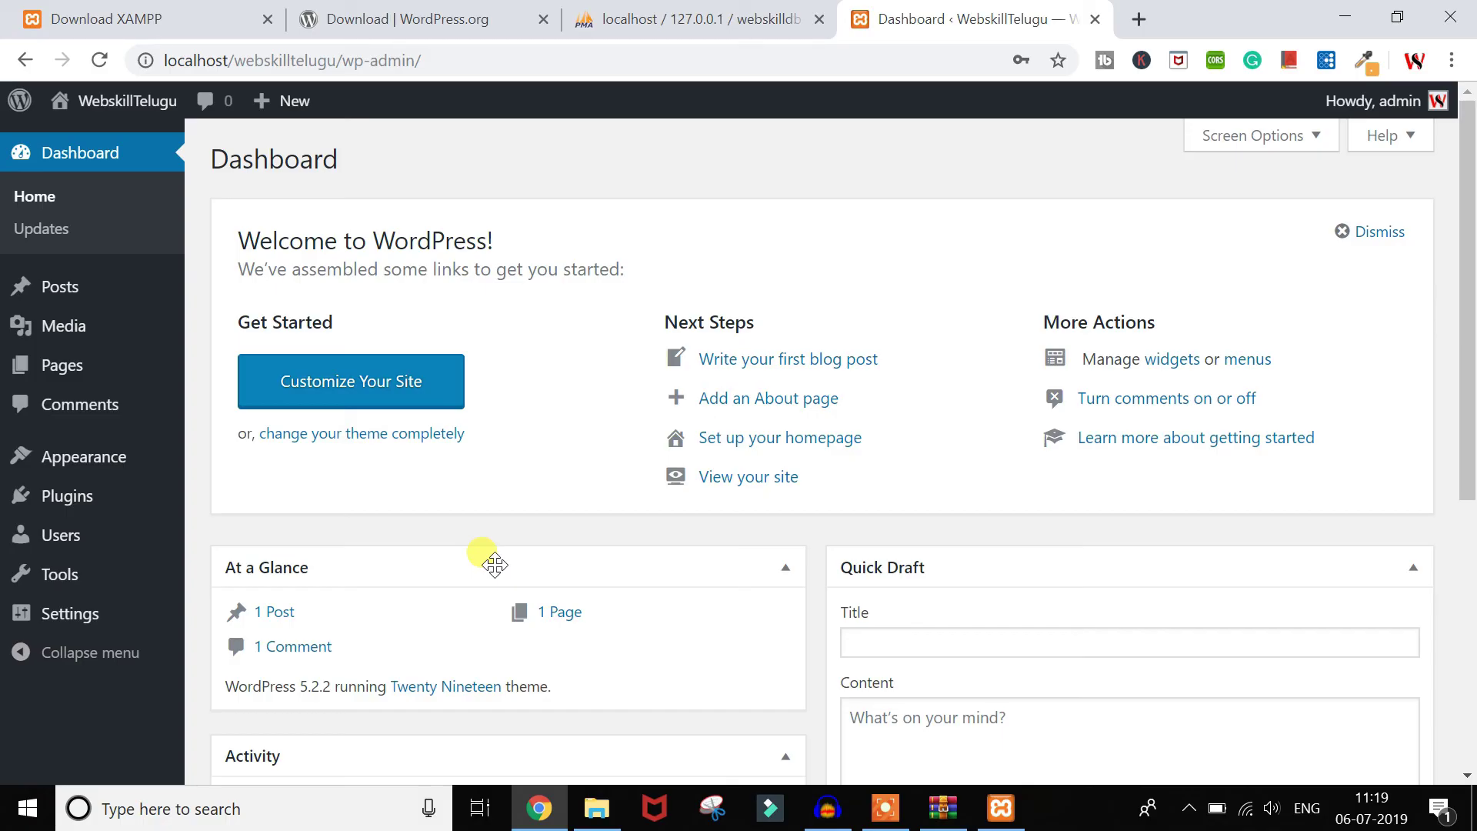
{"action": "mouse_move", "coordinate": [132, 104]}
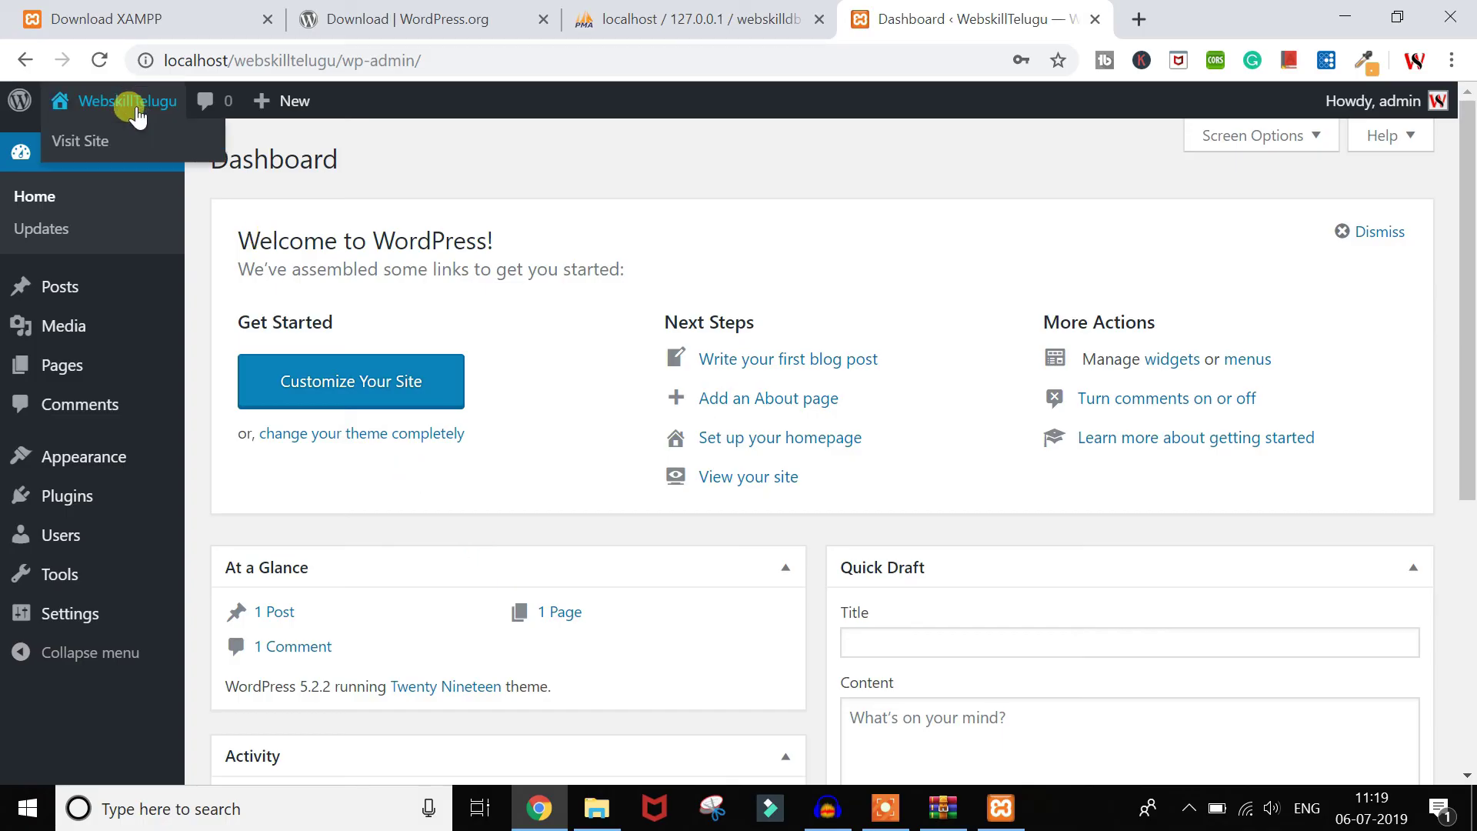
{"action": "middle_click", "coordinate": [87, 144]}
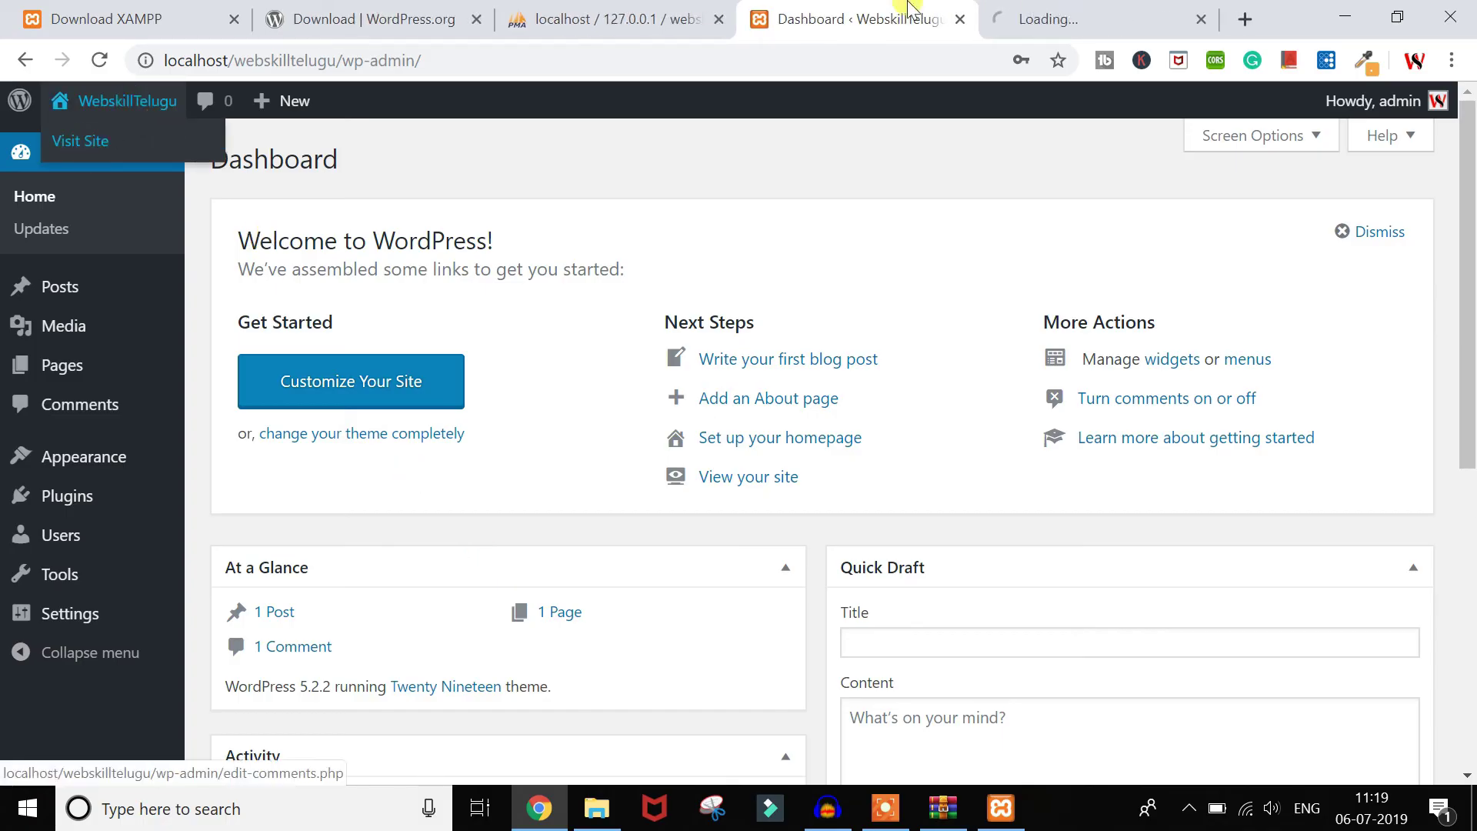
{"action": "left_click", "coordinate": [1062, 19]}
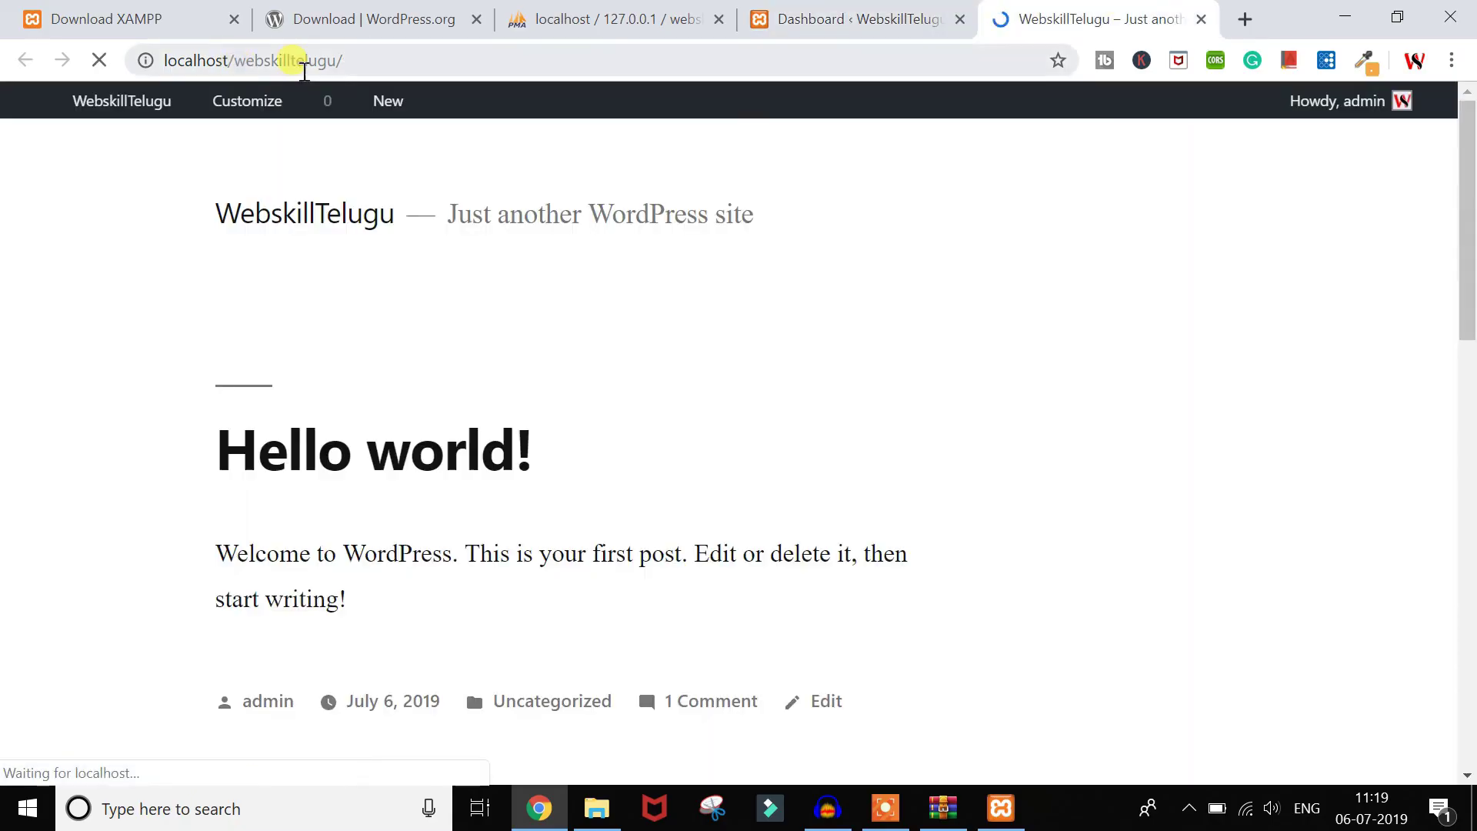
{"action": "scroll", "coordinate": [534, 504], "scroll_direction": "down", "scroll_amount": 6}
{"action": "scroll", "coordinate": [536, 504], "scroll_direction": "up", "scroll_amount": 4}
{"action": "scroll", "coordinate": [536, 505], "scroll_direction": "up", "scroll_amount": 3}
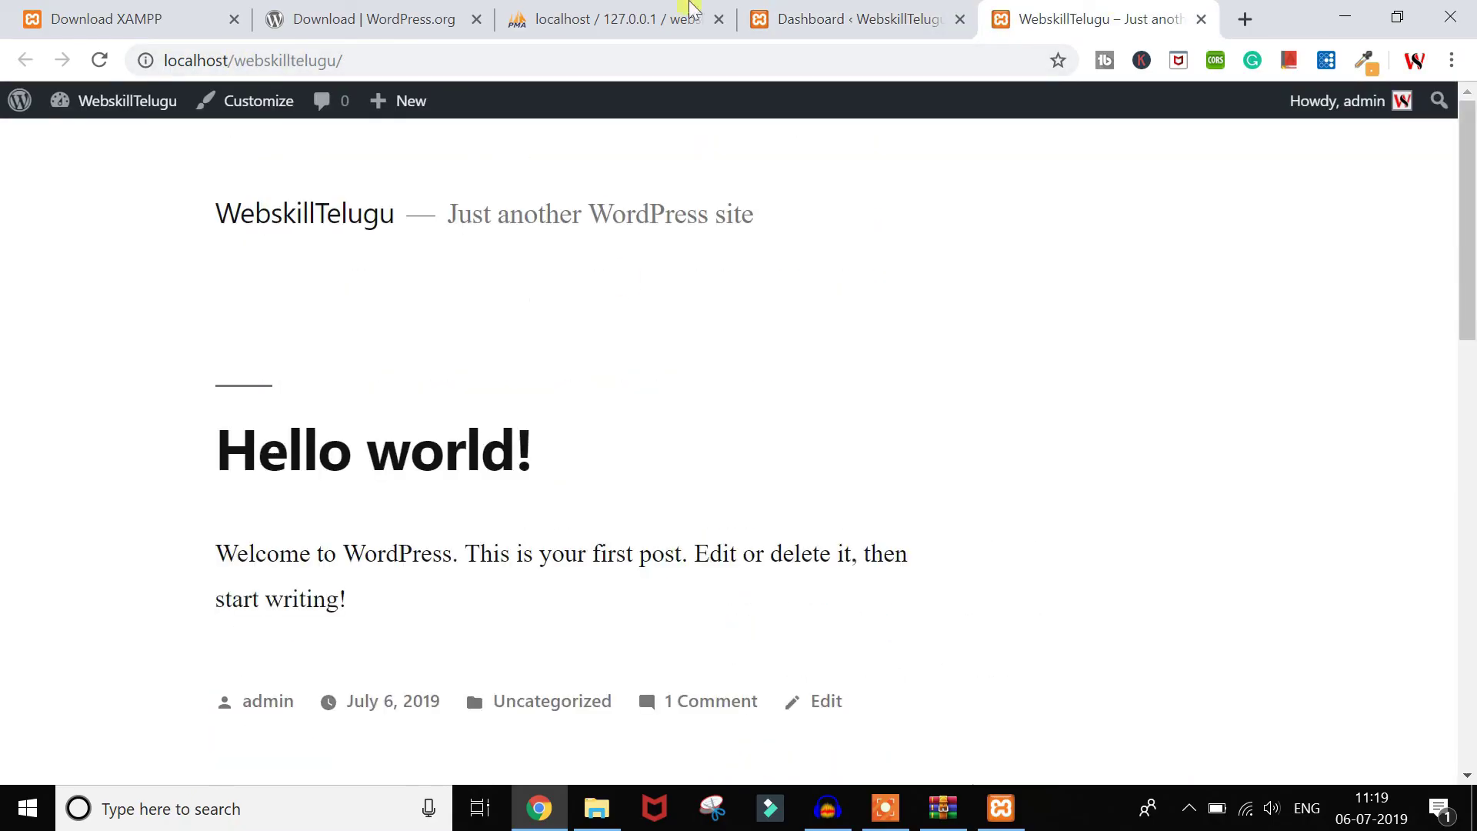
{"action": "left_click", "coordinate": [854, 18]}
Step: Review Appearance > Themes with Twenty Nineteen active, then select the live site's web address
{"action": "mouse_move", "coordinate": [127, 461]}
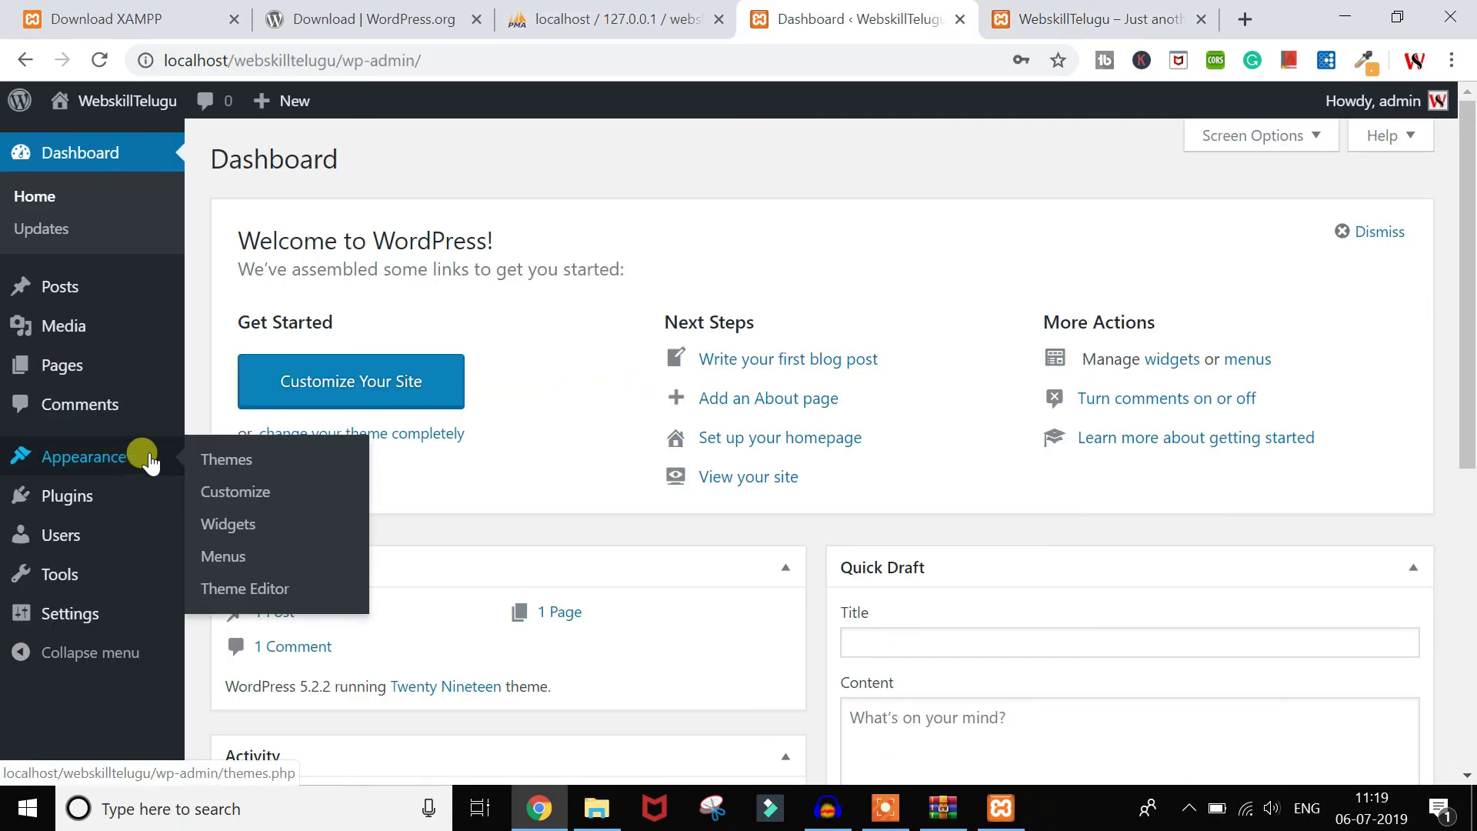
{"action": "left_click", "coordinate": [193, 459]}
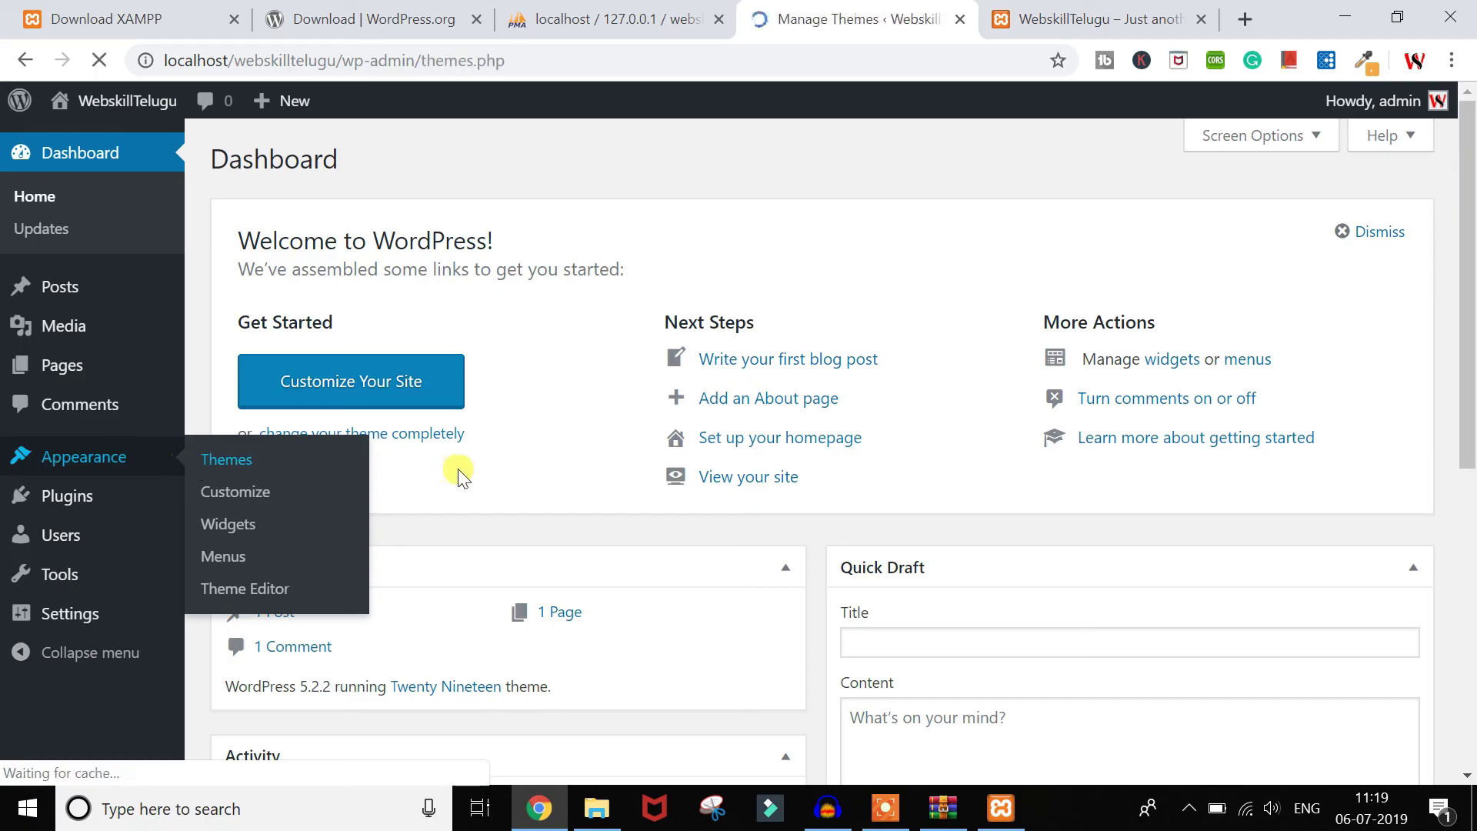
{"action": "scroll", "coordinate": [459, 479], "scroll_direction": "down", "scroll_amount": 3}
{"action": "scroll", "coordinate": [459, 478], "scroll_direction": "up", "scroll_amount": 3}
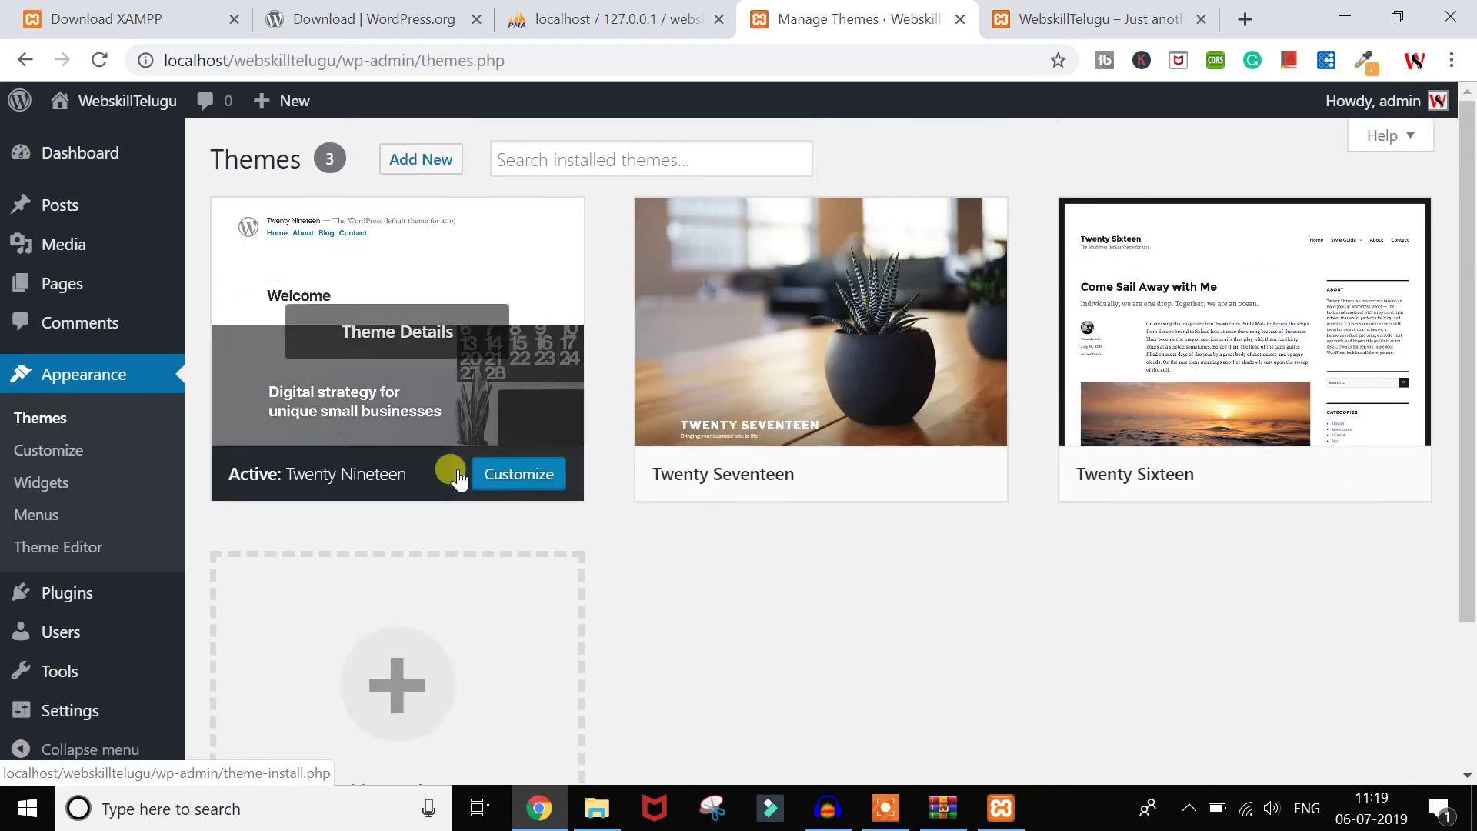
{"action": "mouse_move", "coordinate": [314, 472]}
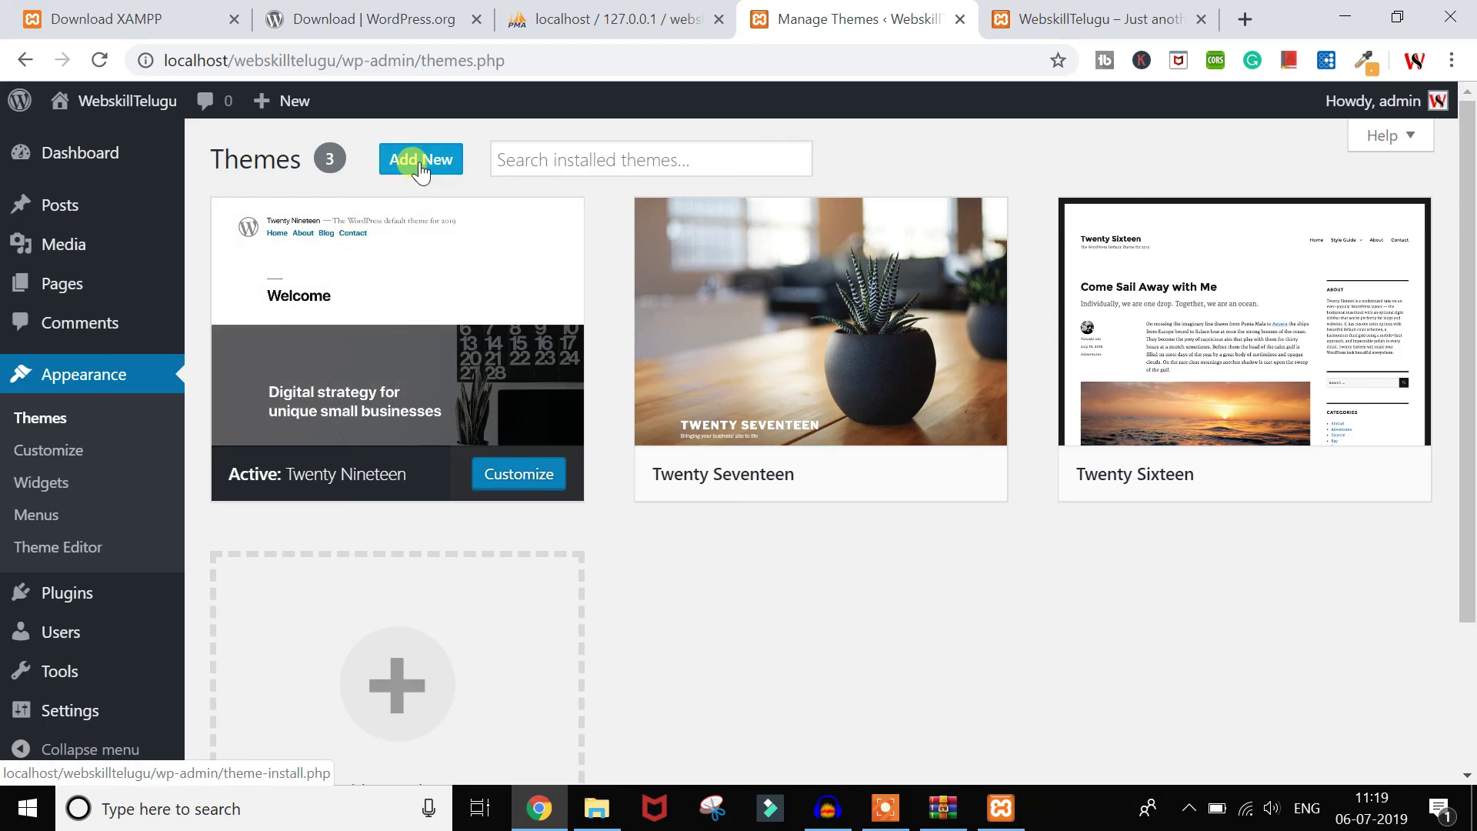
{"action": "scroll", "coordinate": [588, 586], "scroll_direction": "down", "scroll_amount": 3}
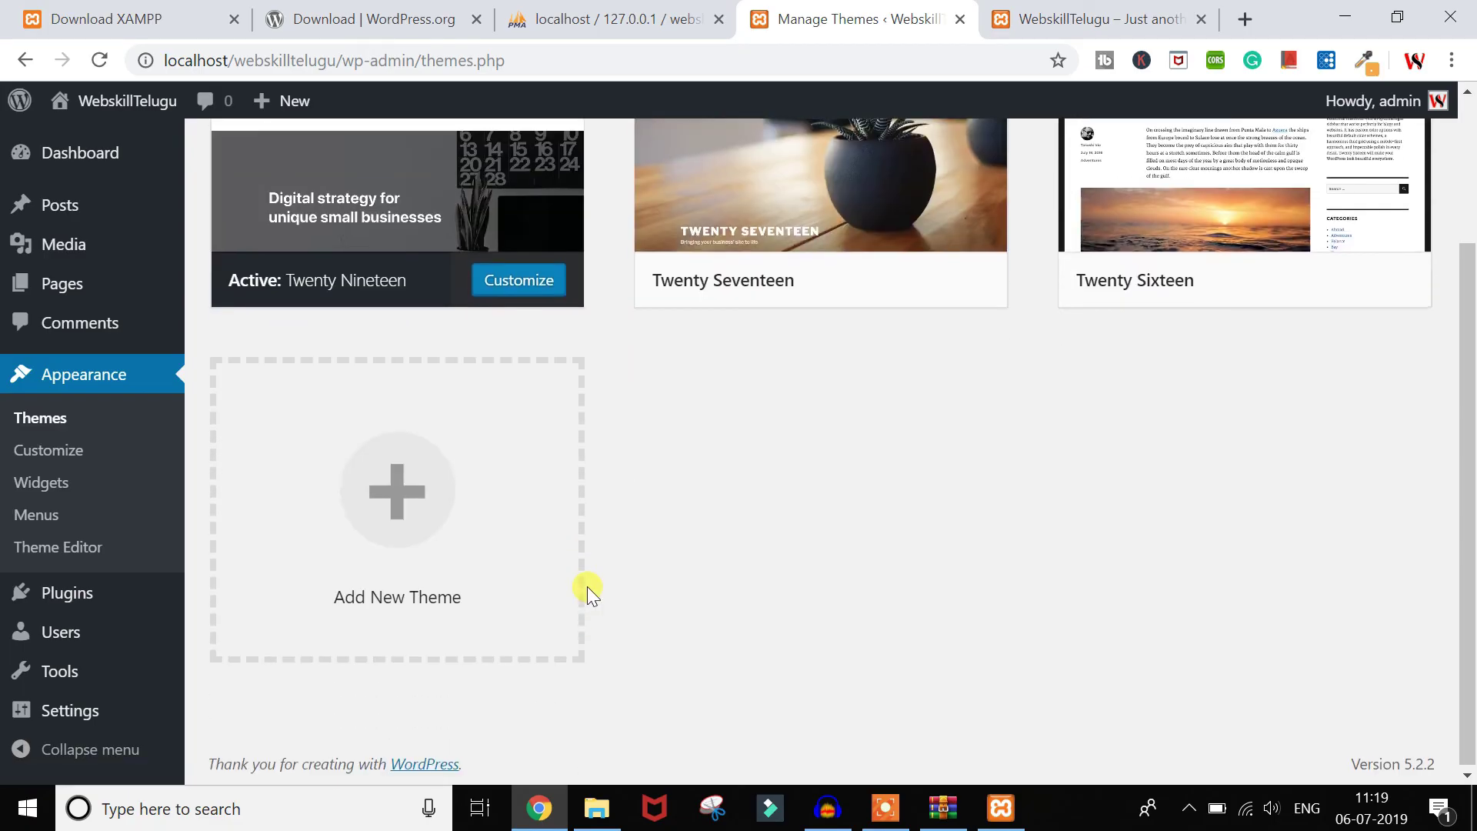
{"action": "scroll", "coordinate": [588, 586], "scroll_direction": "up", "scroll_amount": 3}
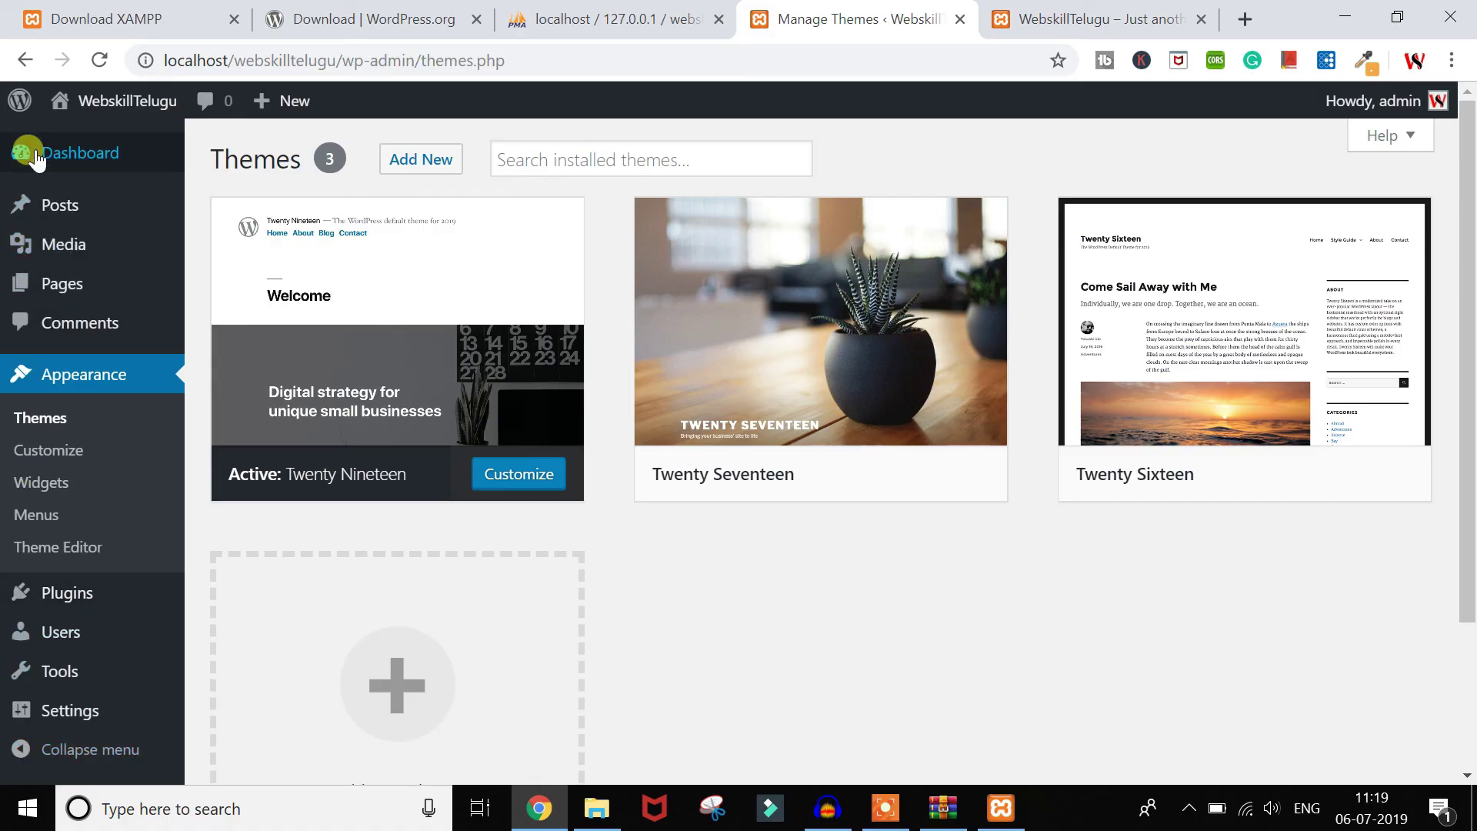
{"action": "scroll", "coordinate": [69, 762], "scroll_direction": "down", "scroll_amount": 1}
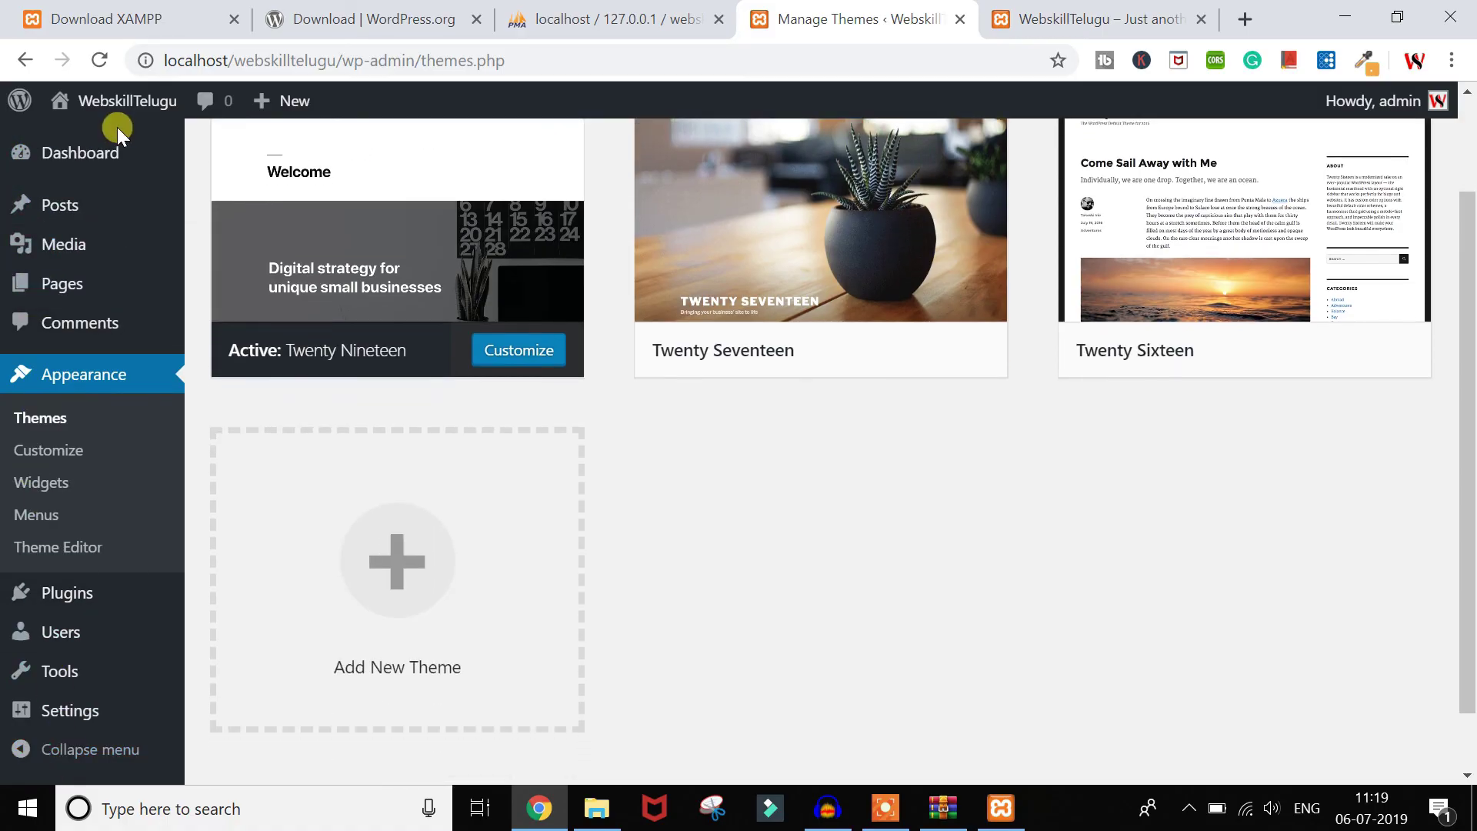
{"action": "scroll", "coordinate": [98, 656], "scroll_direction": "up", "scroll_amount": 1}
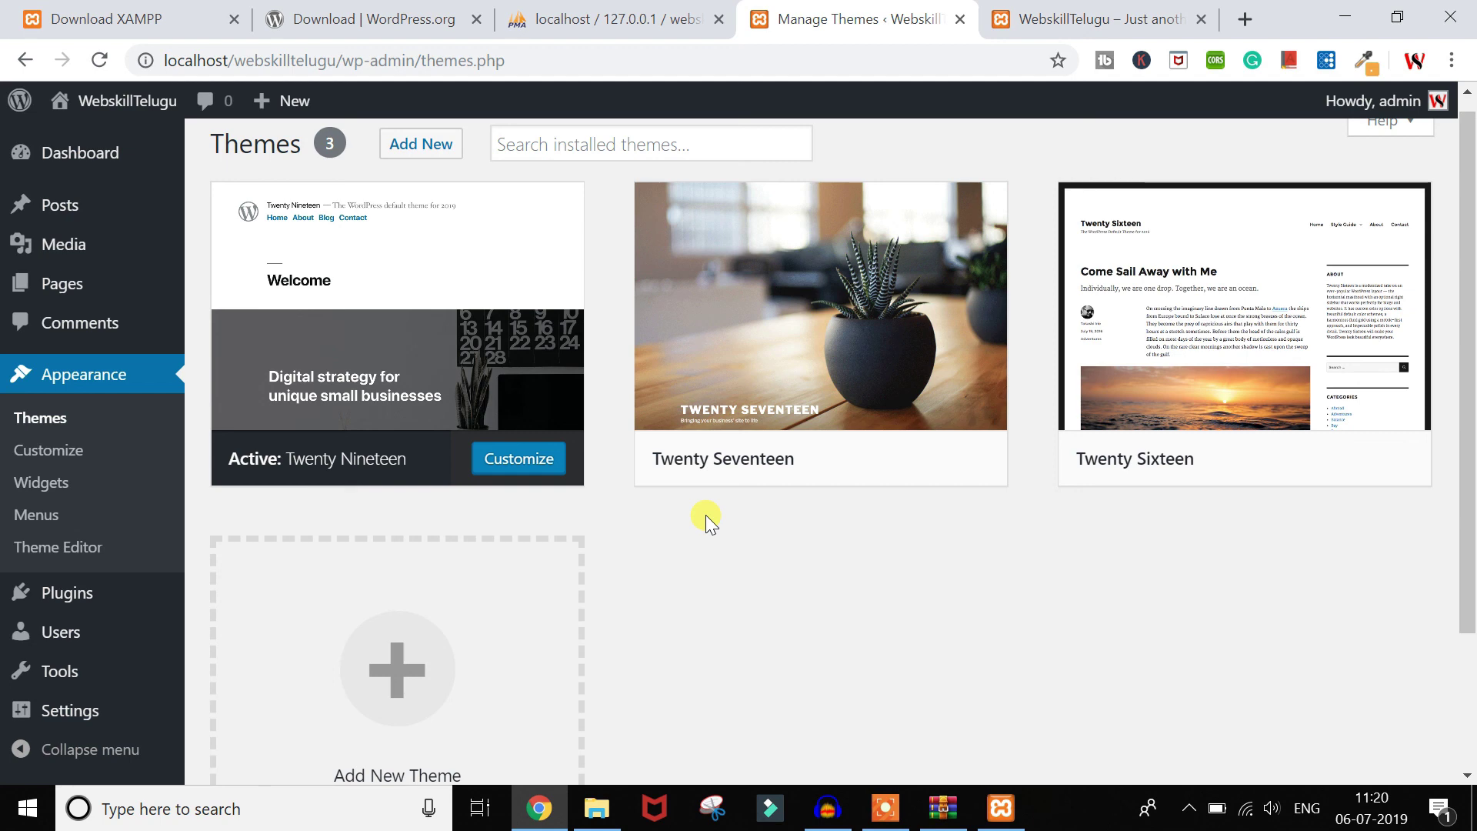
{"action": "left_click", "coordinate": [1021, 19]}
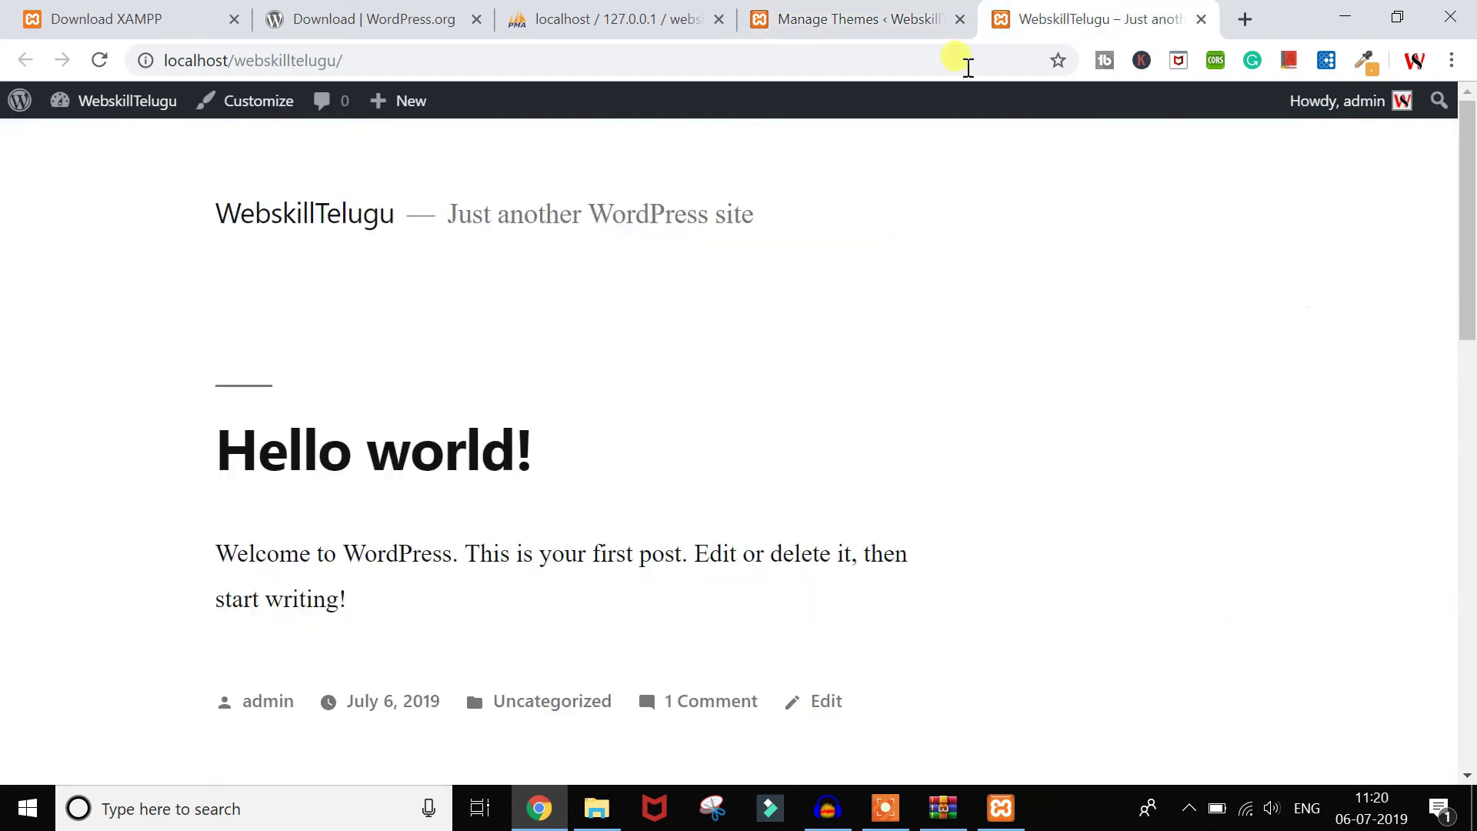
{"action": "left_click", "coordinate": [554, 62]}
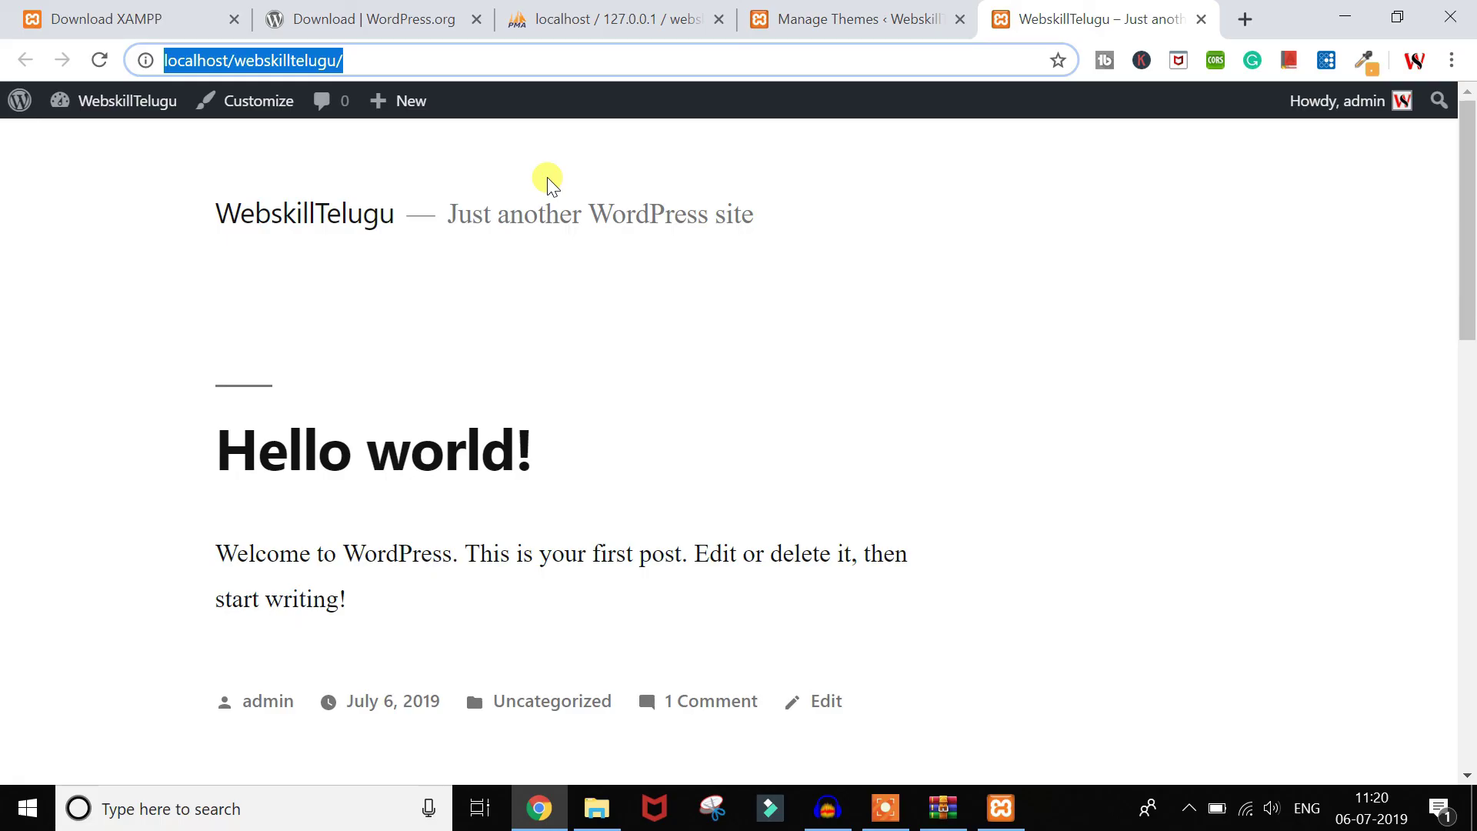
{"action": "left_click", "coordinate": [603, 810]}
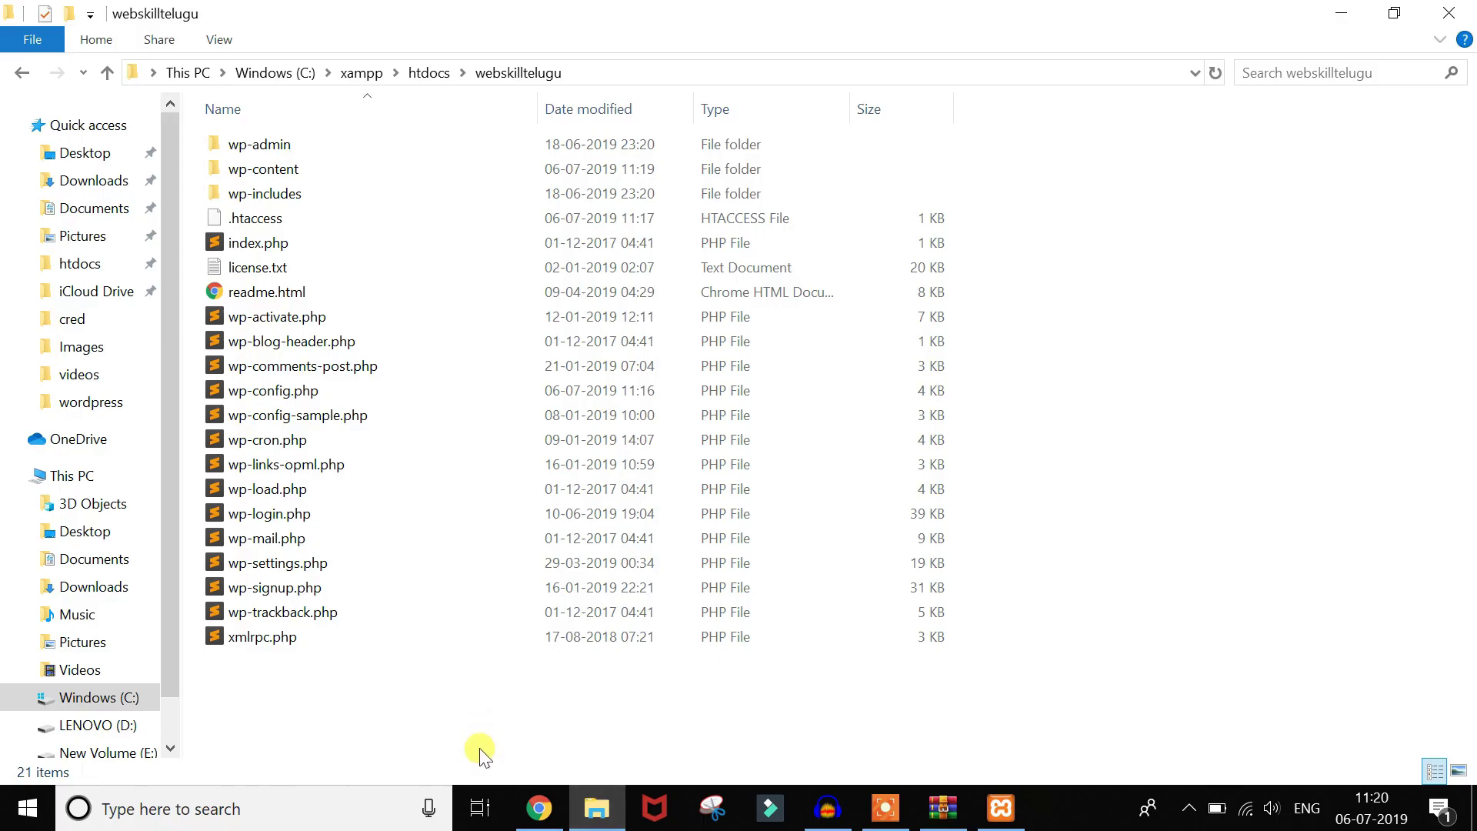
{"action": "left_click", "coordinate": [538, 809]}
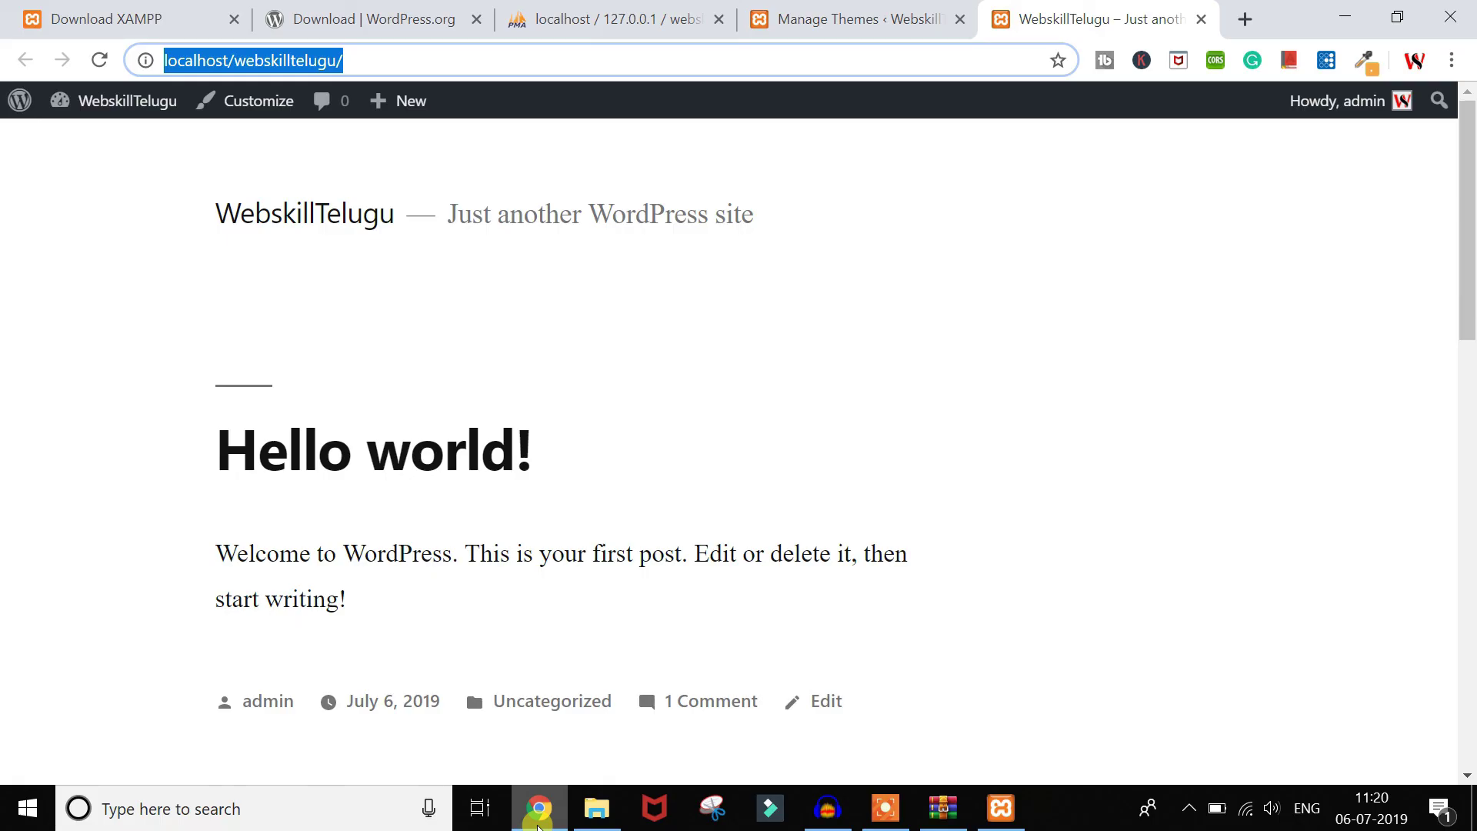
{"action": "left_click", "coordinate": [851, 19]}
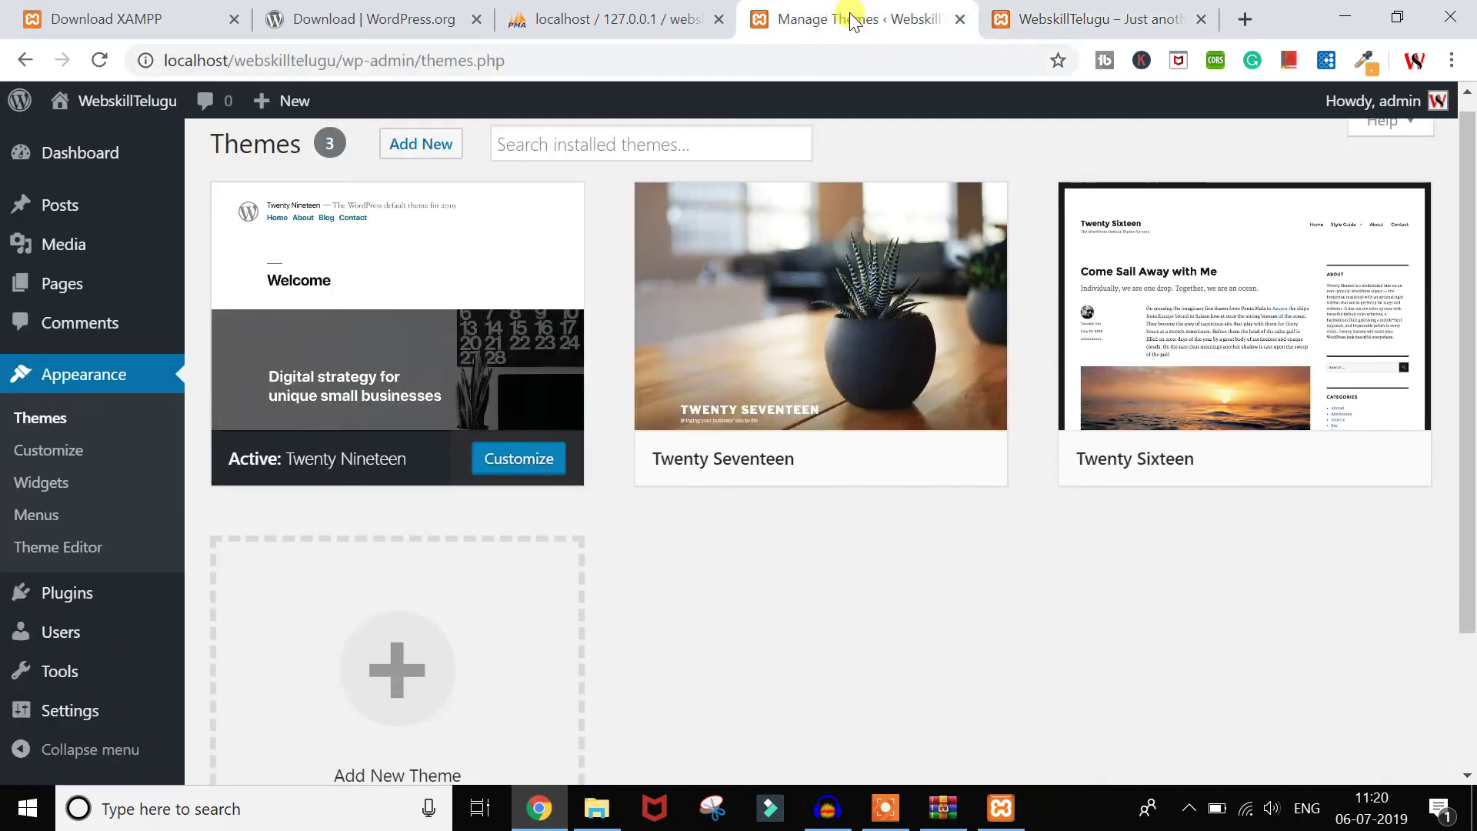
{"action": "scroll", "coordinate": [855, 608], "scroll_direction": "up", "scroll_amount": 1}
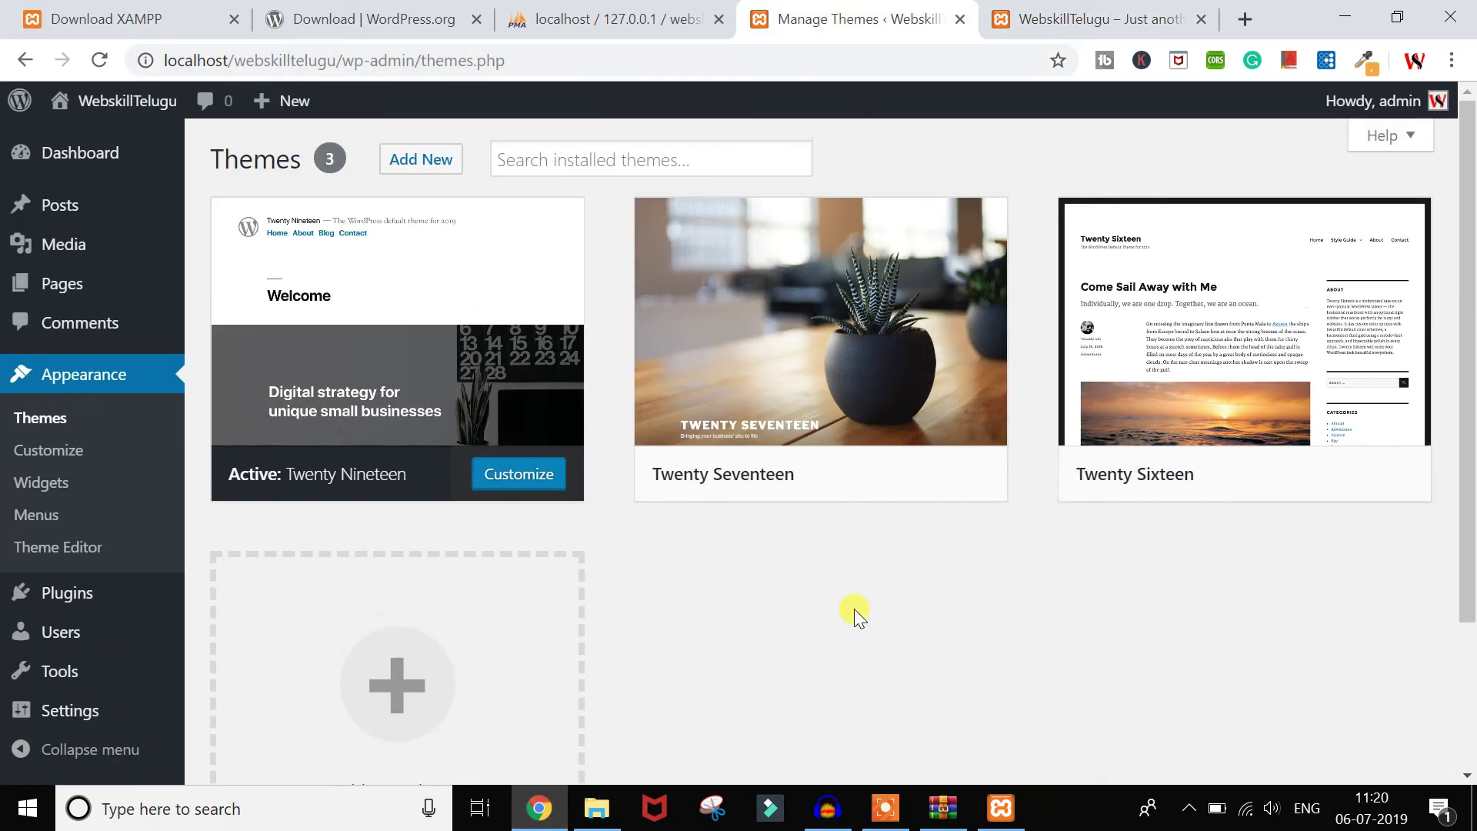
{"action": "left_click", "coordinate": [1081, 7]}
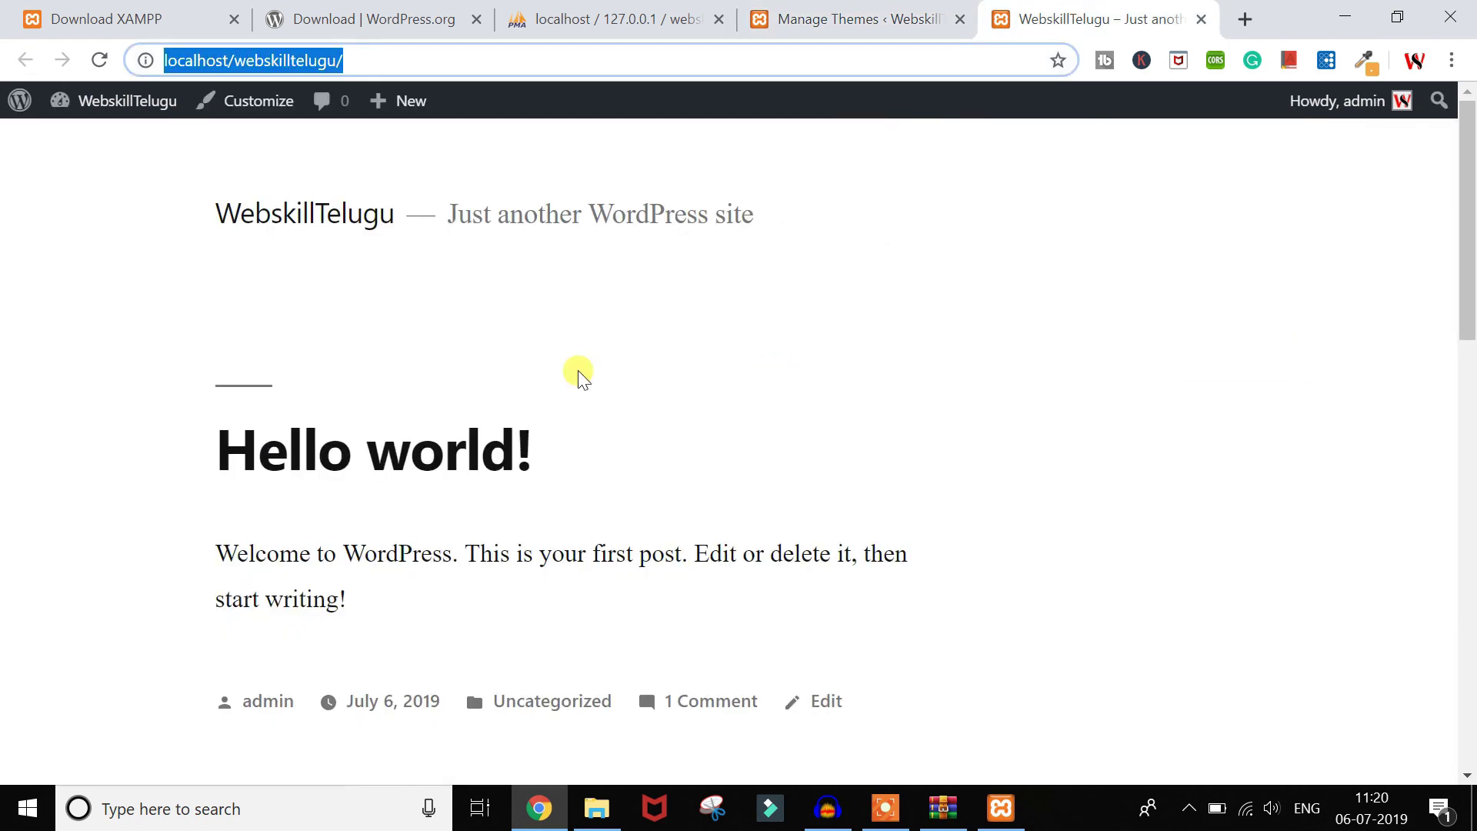